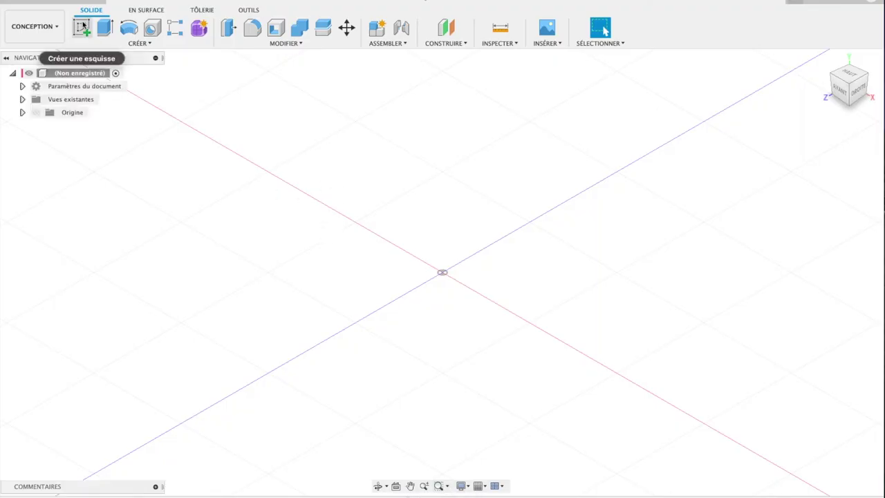
Draw a 100 × 80 mm two-point rectangle on the XY ground plane, viewed from above.
click(82, 27)
click(445, 305)
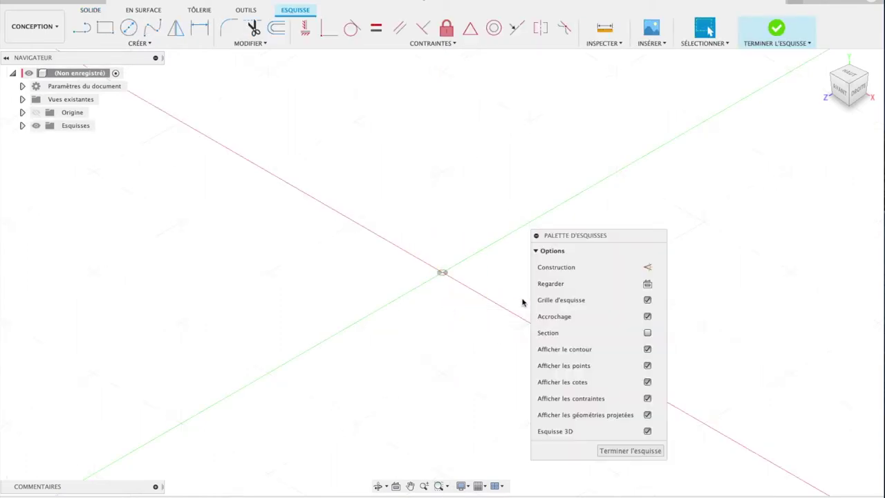
click(647, 284)
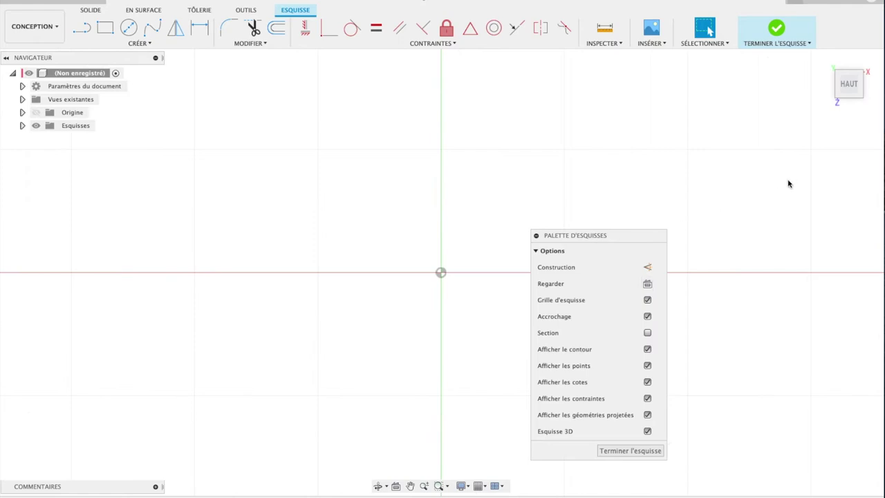
click(105, 27)
click(317, 150)
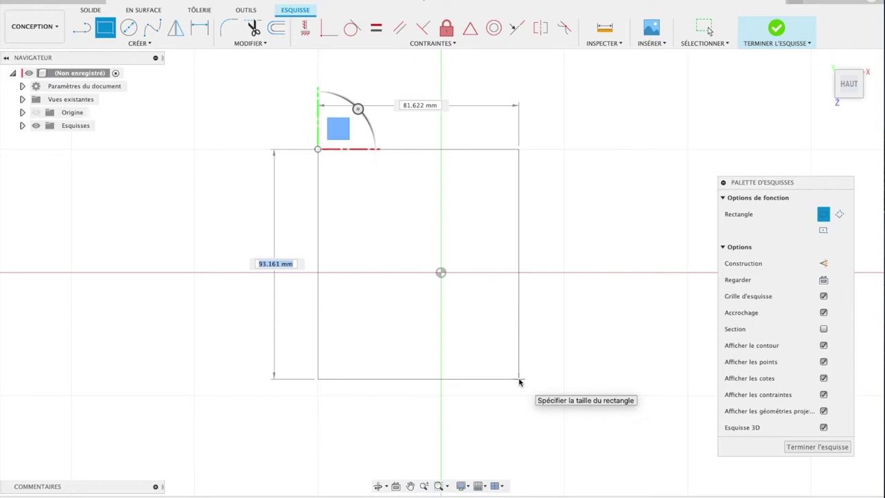
text(100)
key(Tab)
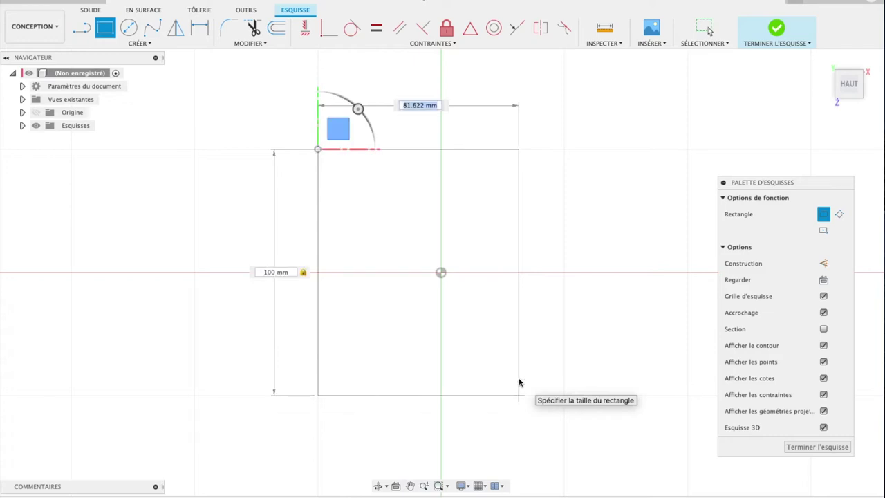
text(80)
key(Tab)
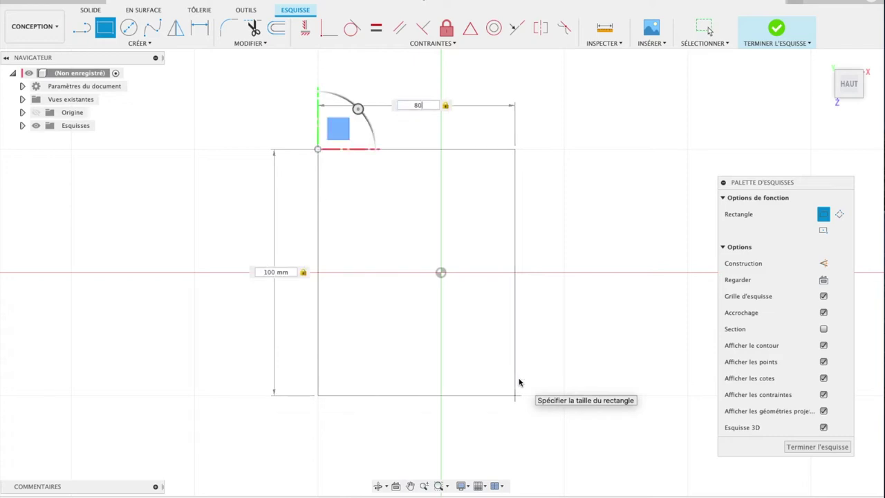
key(Return)
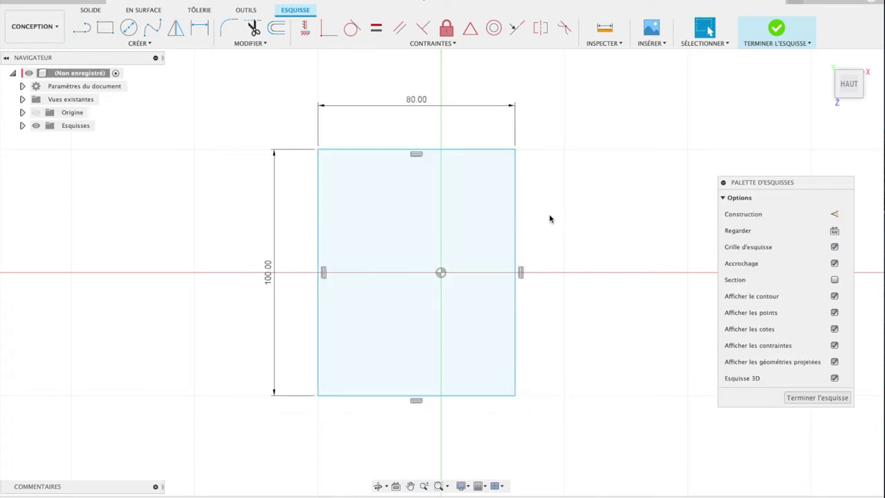
Select the rectangle's profile and begin extruding it.
click(473, 315)
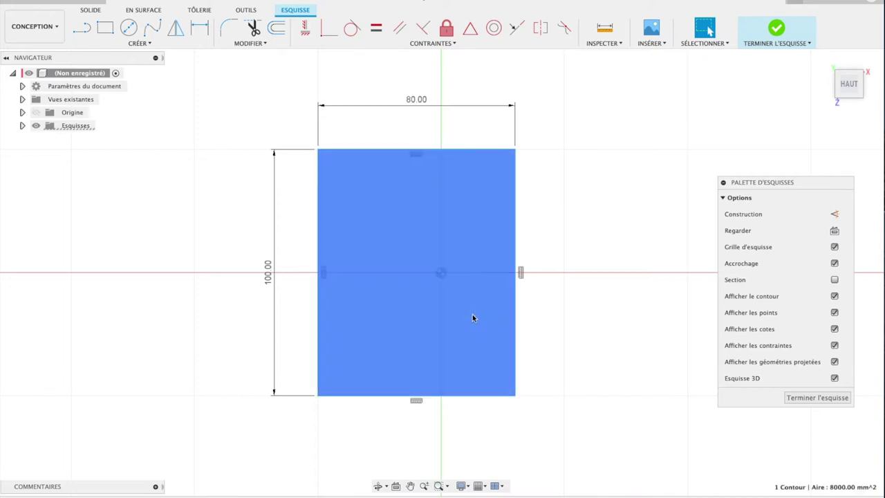
key(e)
click(540, 301)
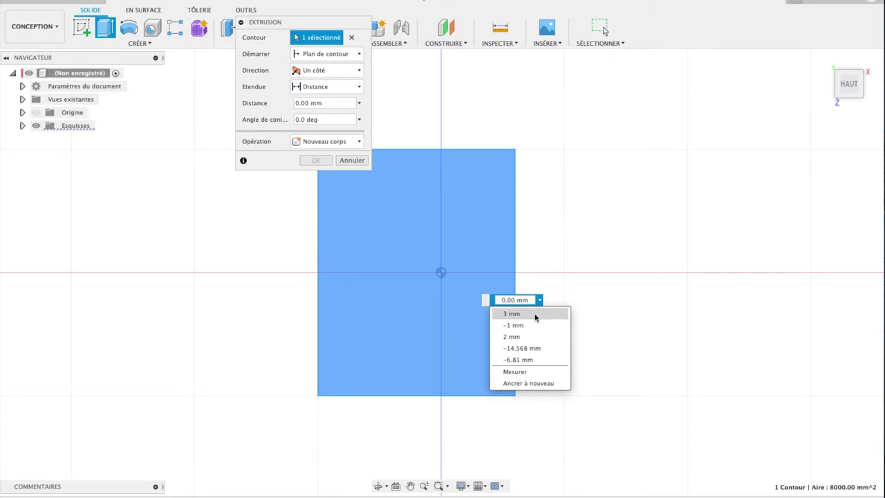
Confirm the 5 mm plate extrusion and tilt the view to inspect it in 3D.
click(540, 301)
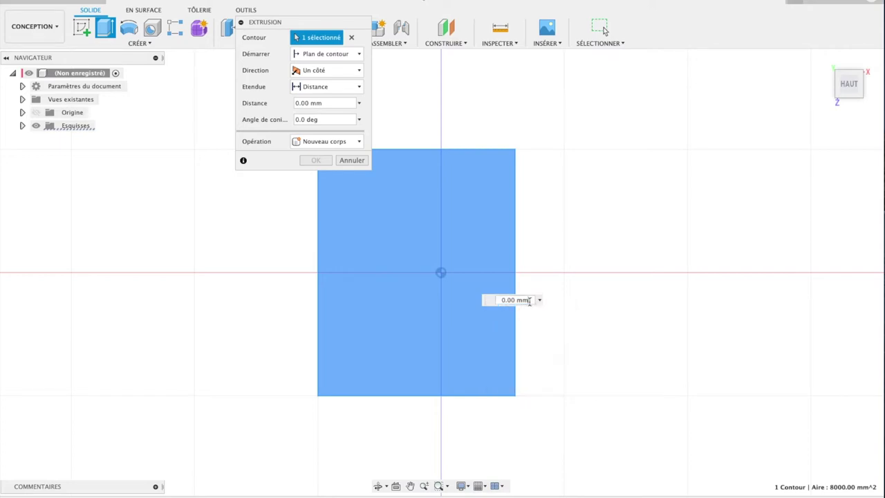
text(5)
key(Return)
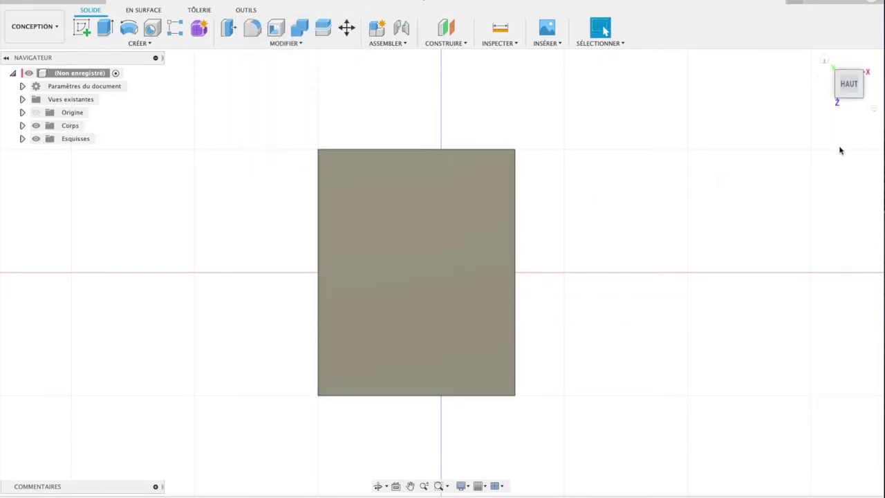
click(861, 96)
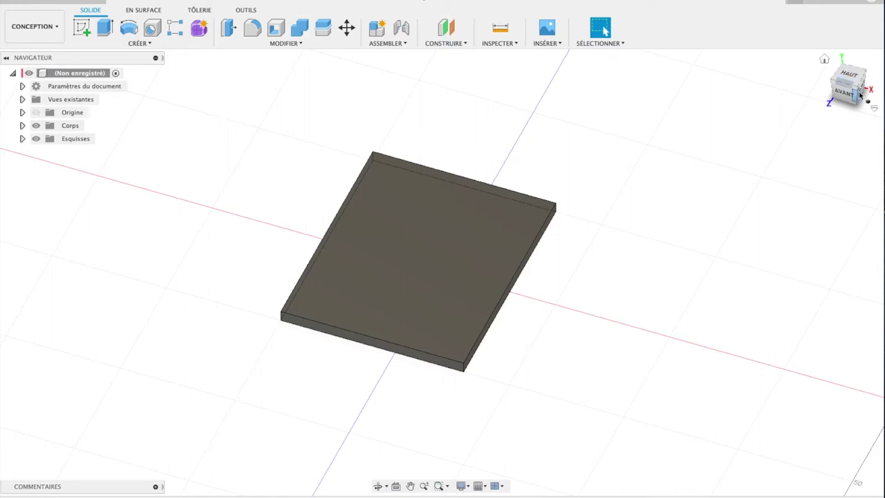
click(863, 93)
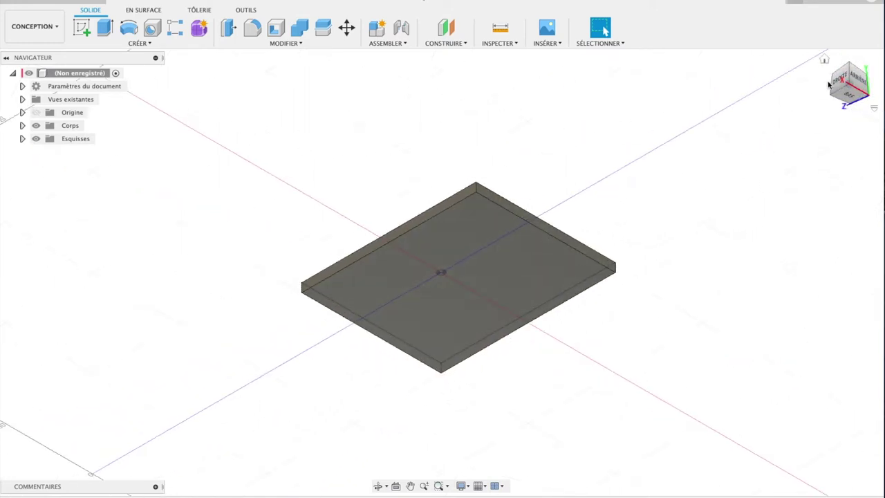
Show the plate edge-on from the right view, zoomed in, and start a new sketch.
click(839, 81)
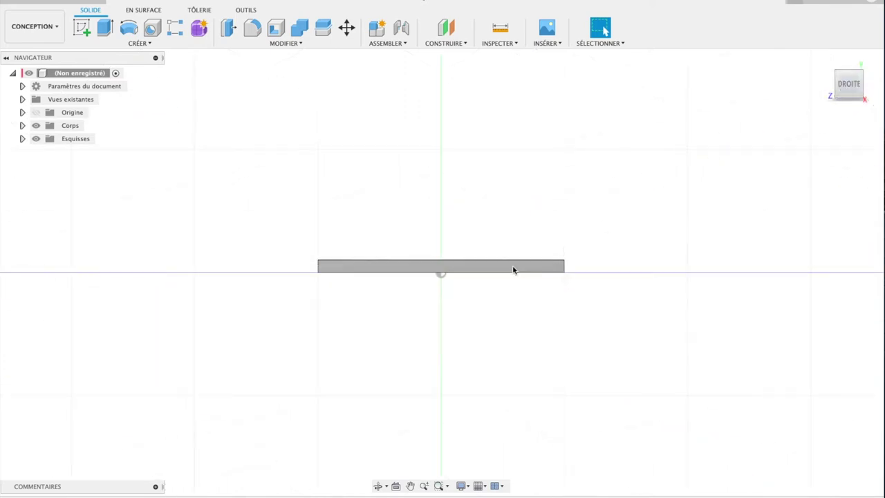
scroll(488, 265, up, 2)
scroll(488, 266, up, 1)
scroll(488, 266, up, 1)
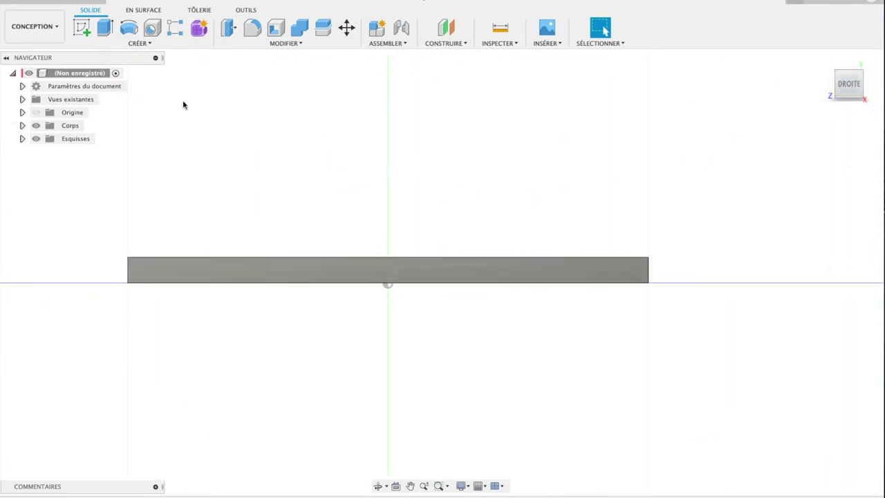
click(81, 26)
On the side plane, draw a 10 mm tall, 5 mm wide rectangle at the plate's top-left corner.
click(357, 241)
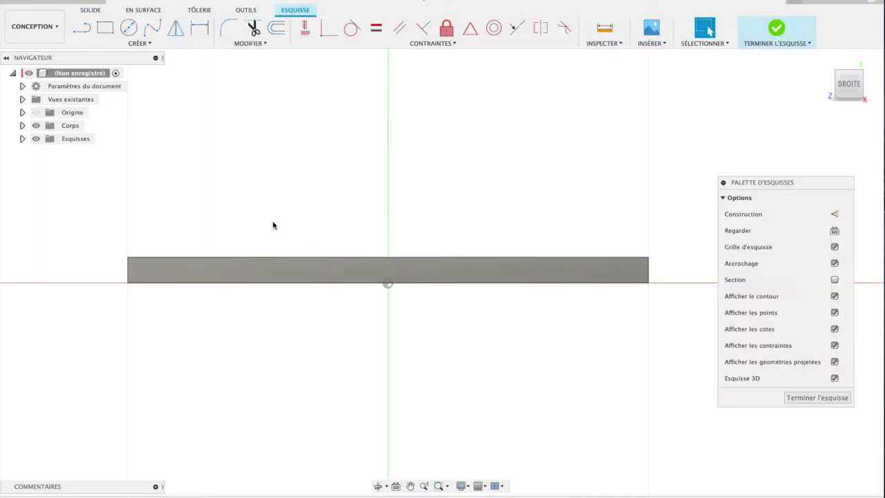
click(105, 26)
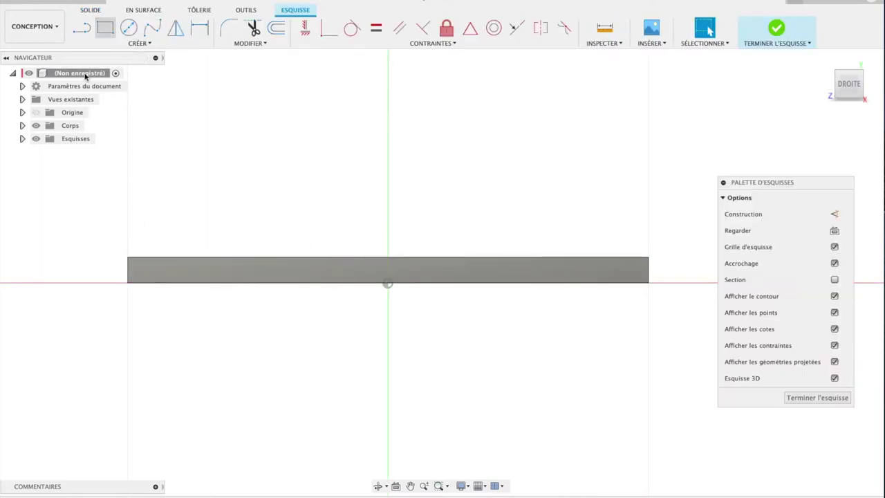
click(127, 256)
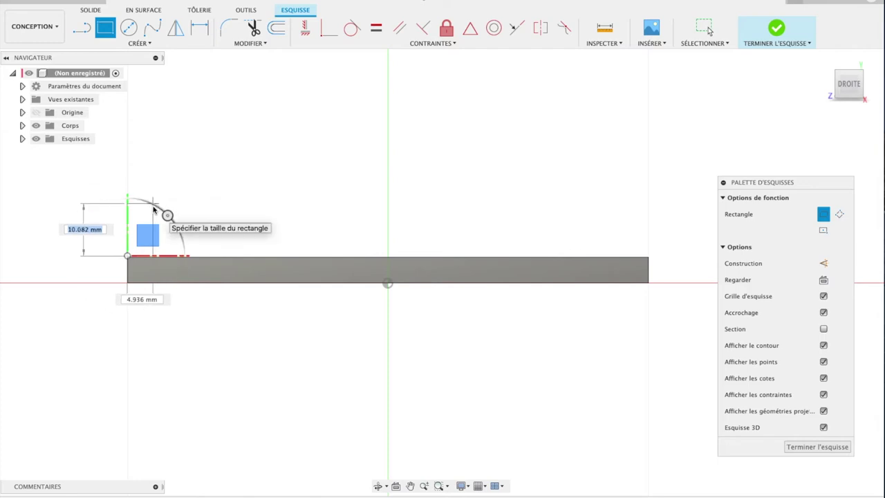
text(10)
key(Tab)
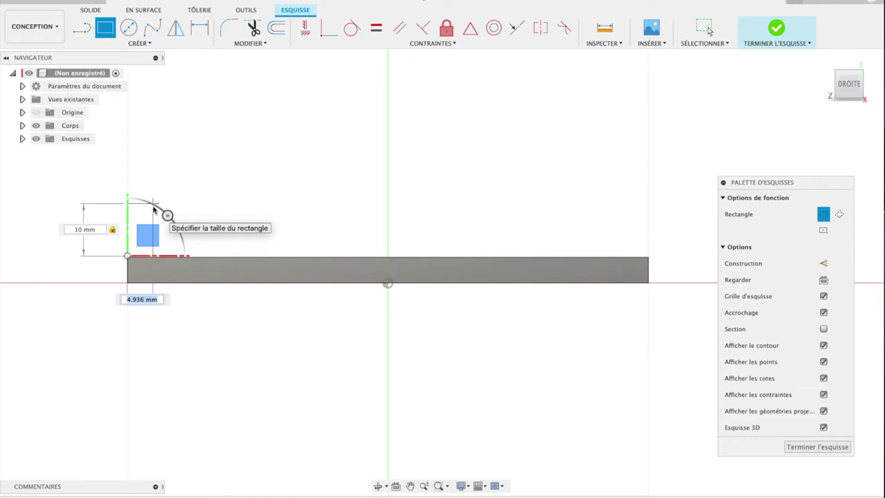
text(5)
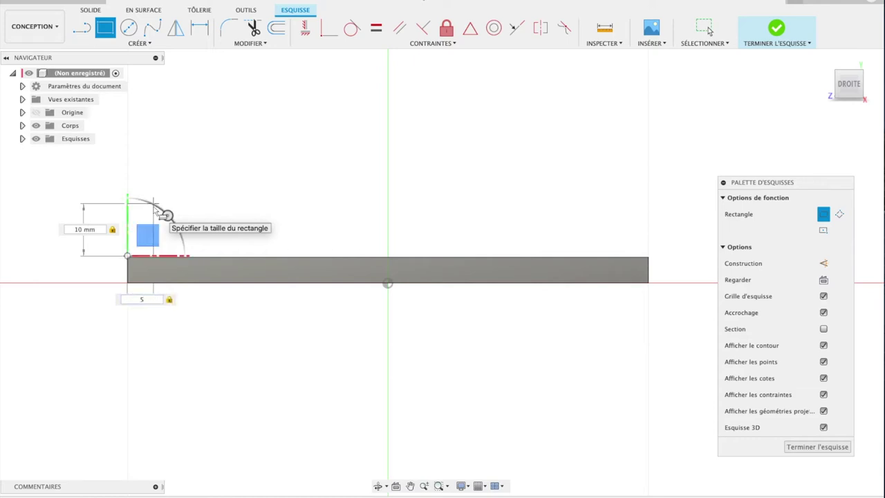
key(Return)
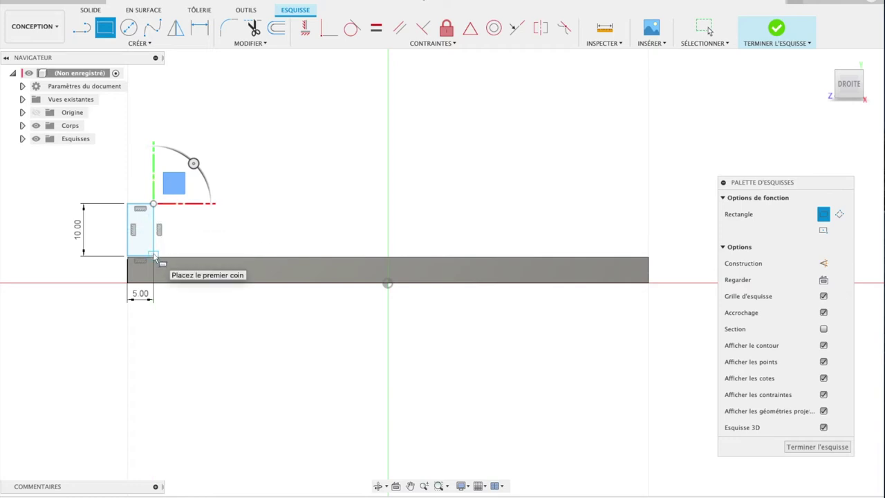
click(84, 30)
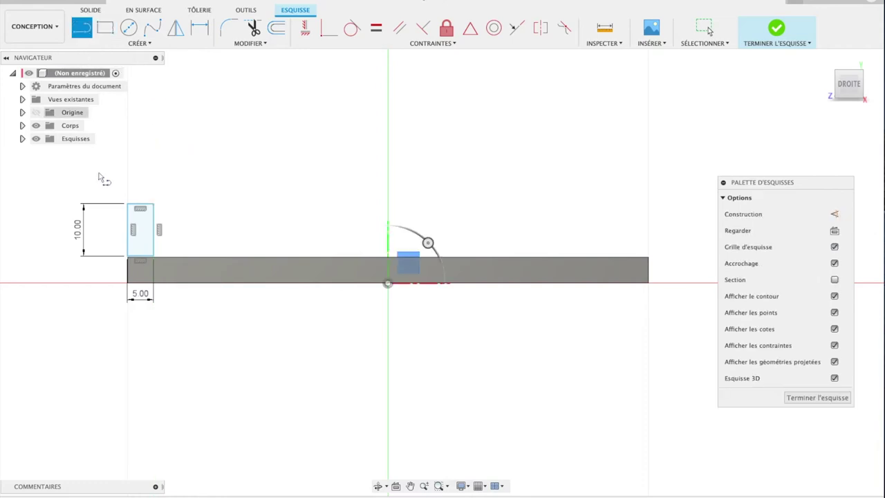
After a cancelled attempt, draw a line rising at 60° from the plate's top edge.
click(153, 257)
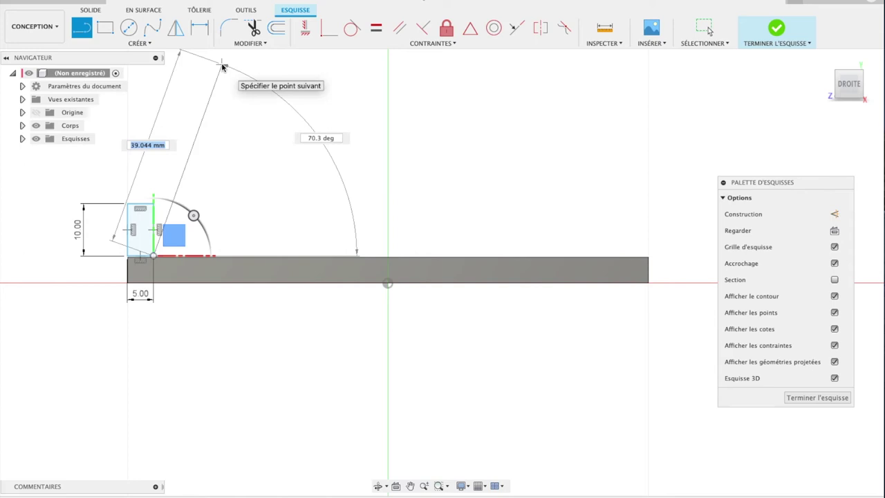
key(Escape)
click(81, 26)
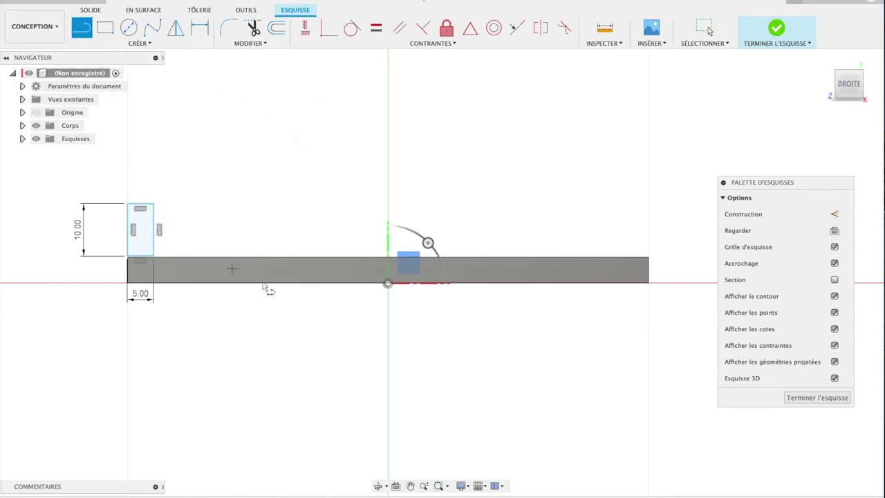
click(193, 256)
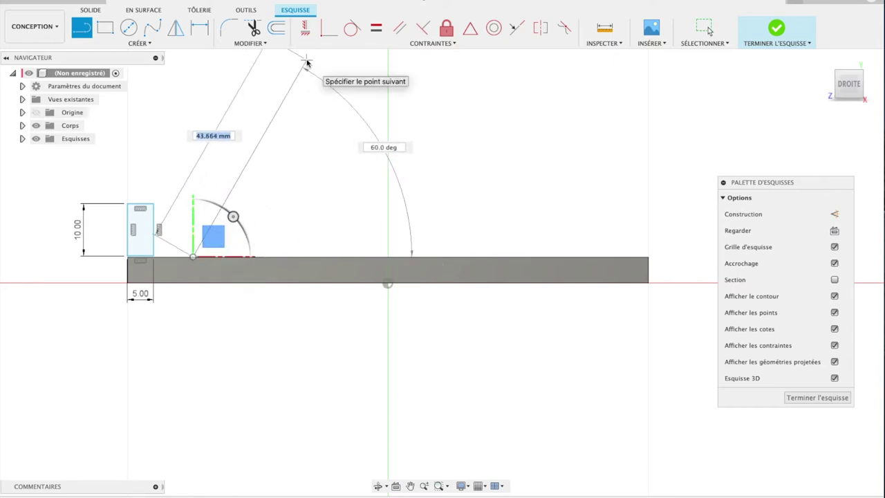
click(306, 60)
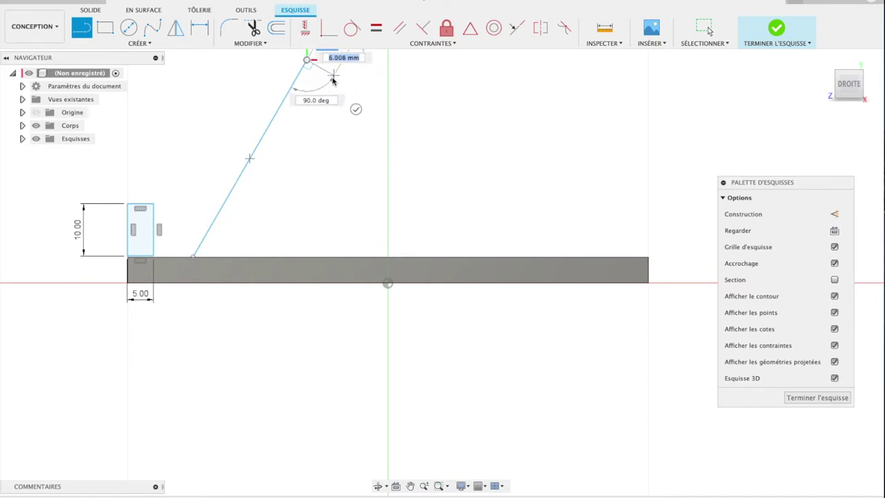
Add the 5 mm perpendicular cap and the 30 mm return line.
key(BackSpace)
key(Tab)
key(Return)
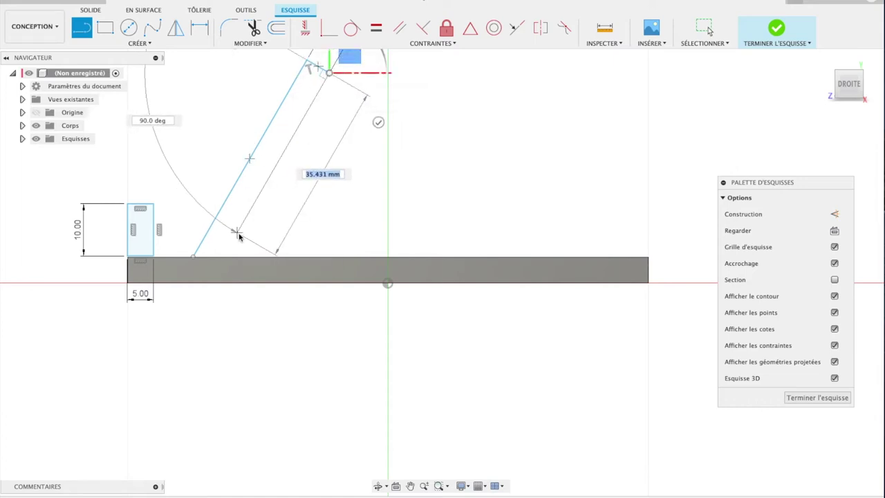
text(1)
text(30)
key(Tab)
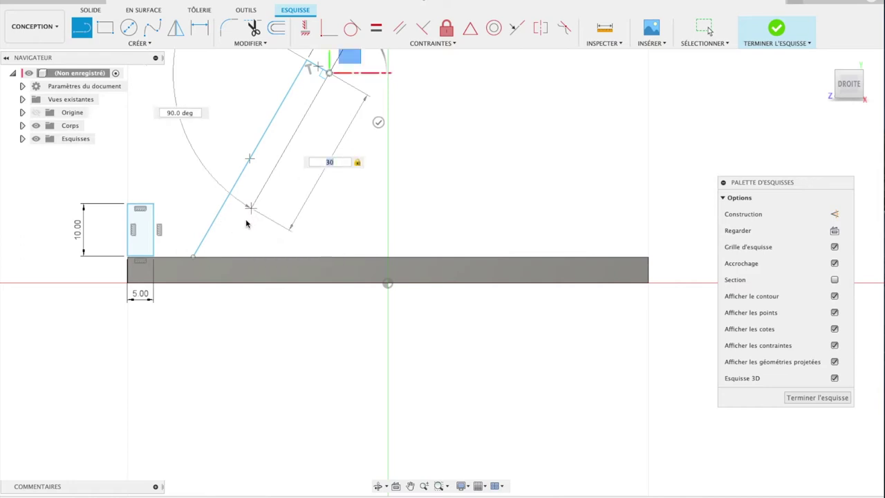
click(251, 208)
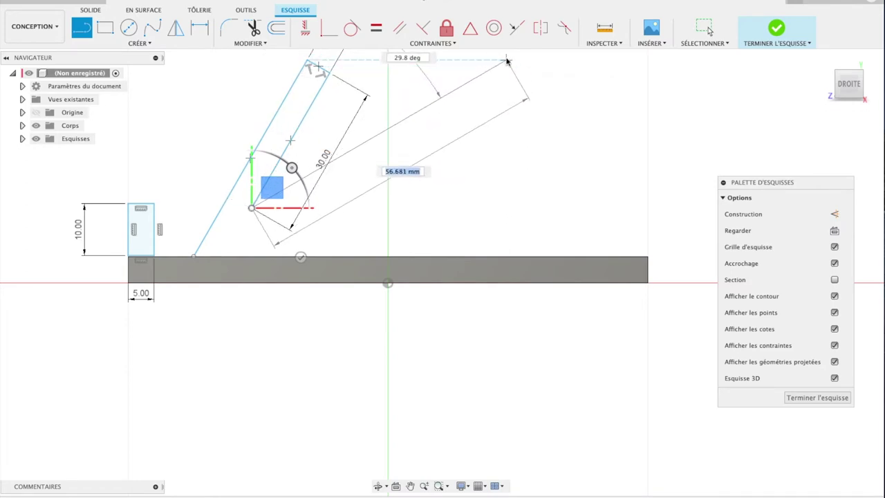
Draw the sloped line to the upper-right peak, a vertical drop to the plate, and a line back to its left end.
click(506, 61)
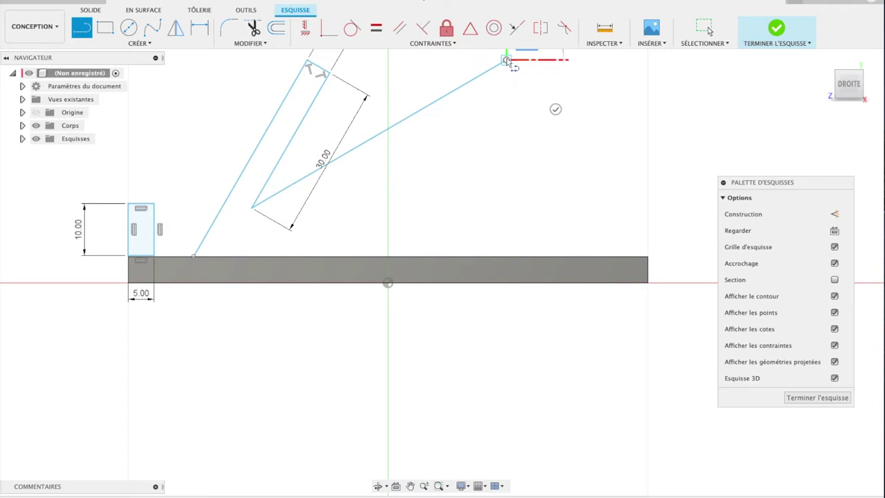
click(507, 257)
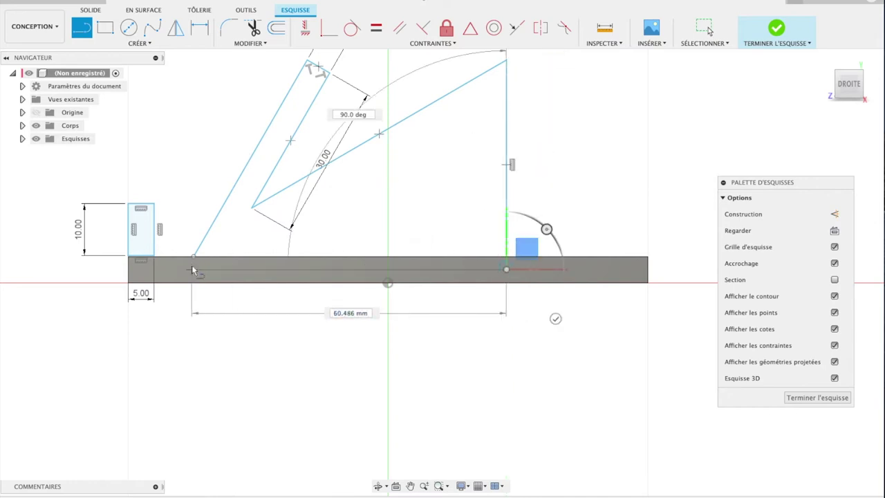
click(129, 272)
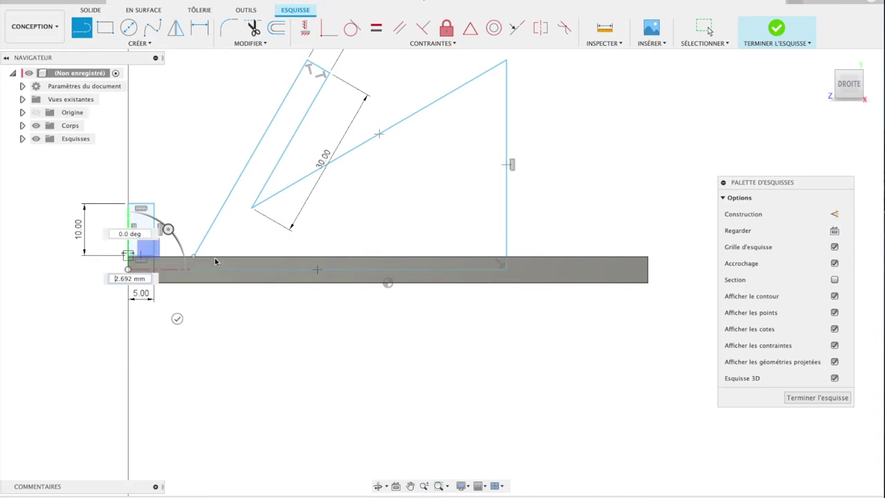
scroll(166, 261, up, 2)
scroll(166, 260, up, 3)
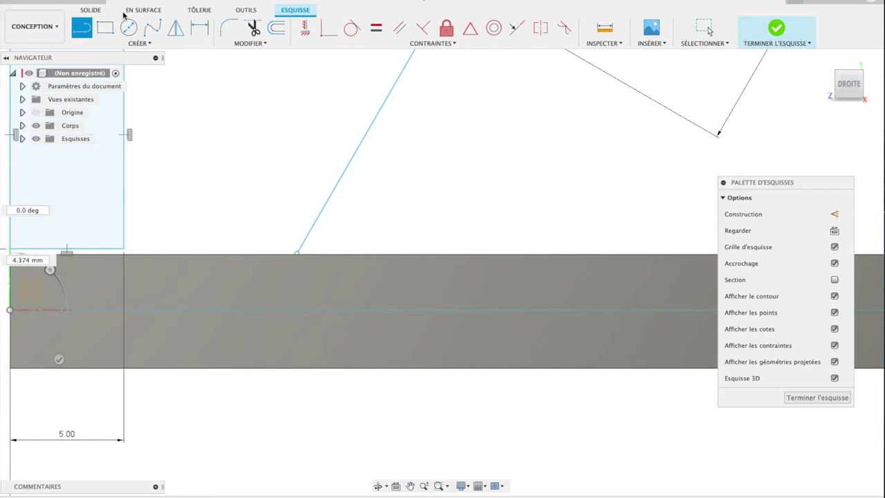
key(Escape)
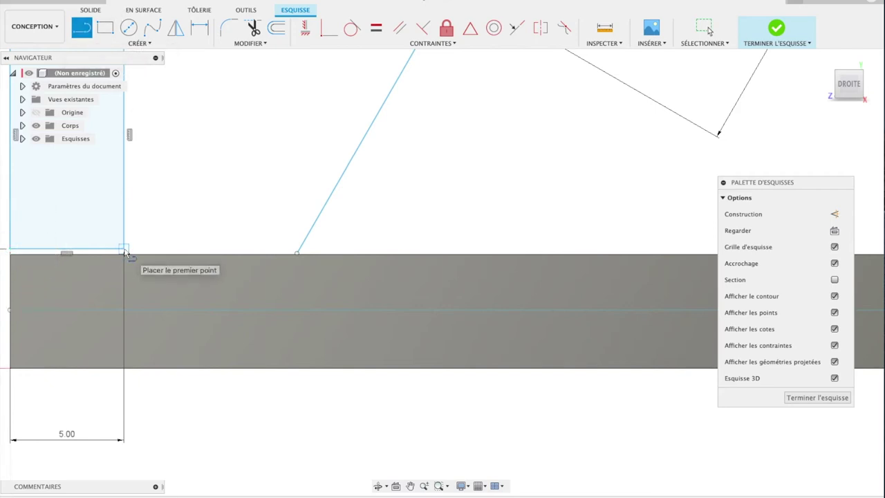
Draw the horizontal base line from the lip's top corner to the slanted line's foot.
click(123, 250)
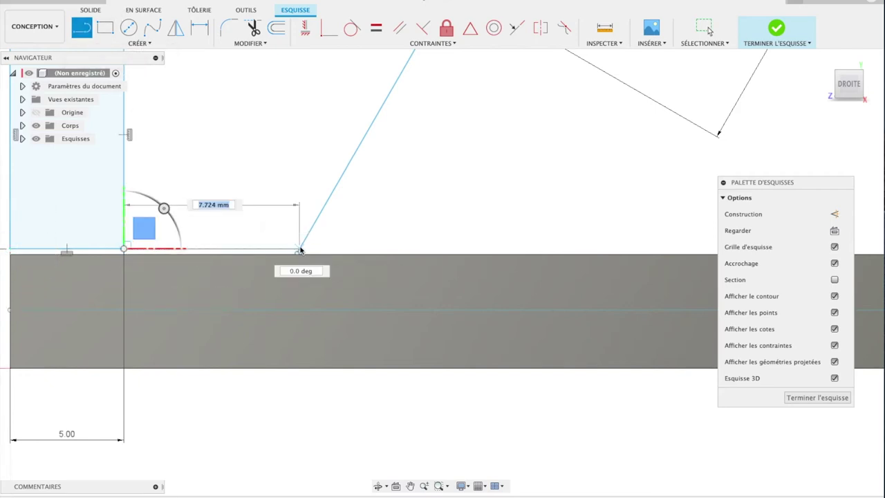
click(300, 249)
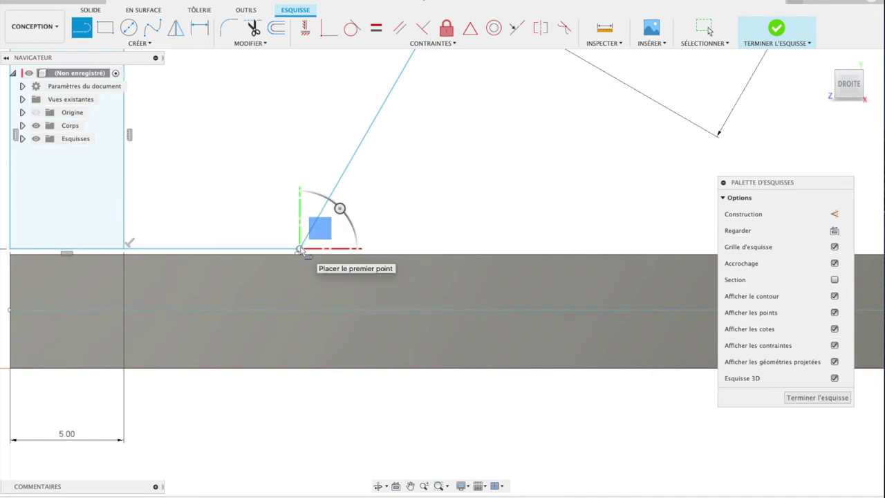
key(Escape)
mouse_move(300, 250)
mouse_down()
mouse_move(295, 258)
mouse_move(299, 248)
mouse_up()
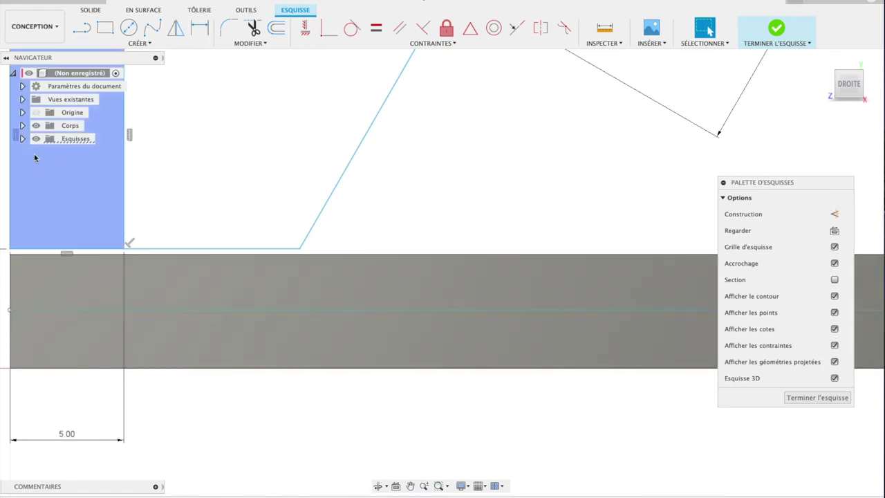
Hide the solid body and draw the vertical line closing the profile at the lip.
click(37, 126)
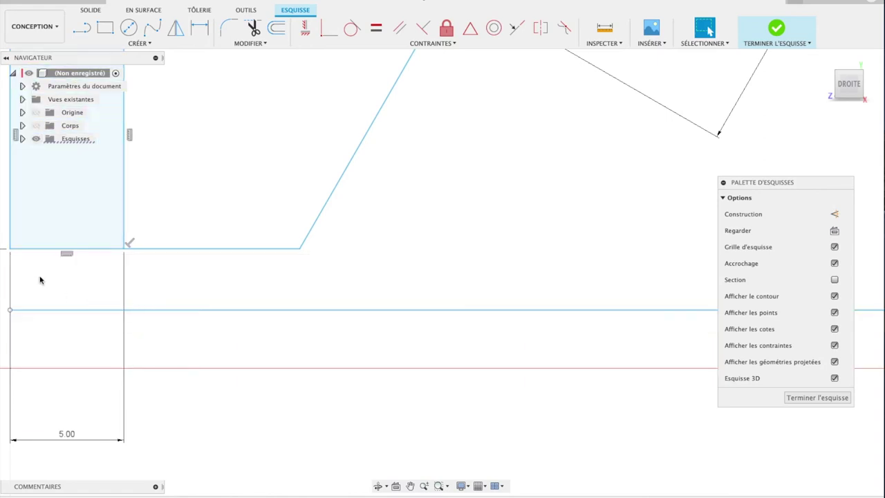
scroll(41, 279, down, 2)
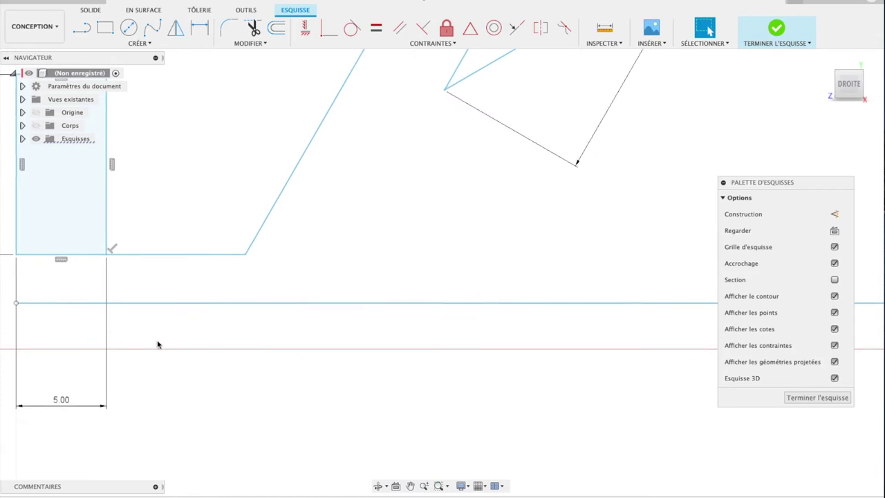
click(410, 486)
drag(273, 318, 428, 359)
key(Escape)
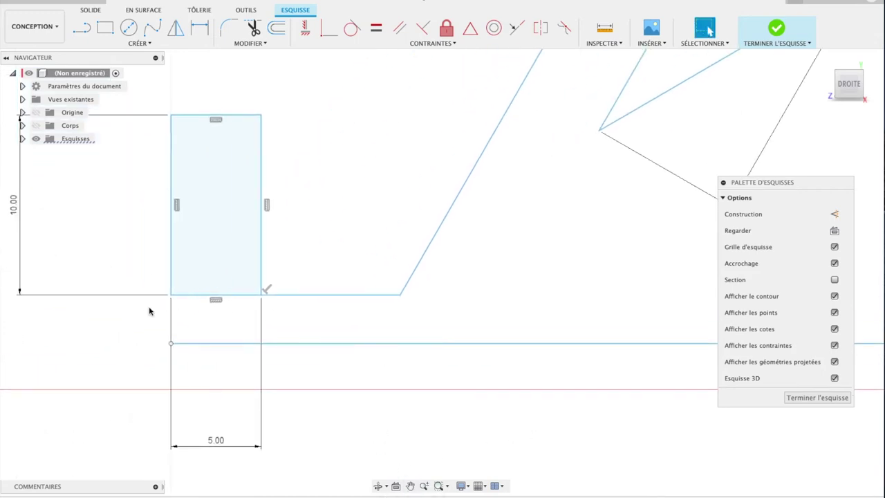
click(81, 26)
click(172, 343)
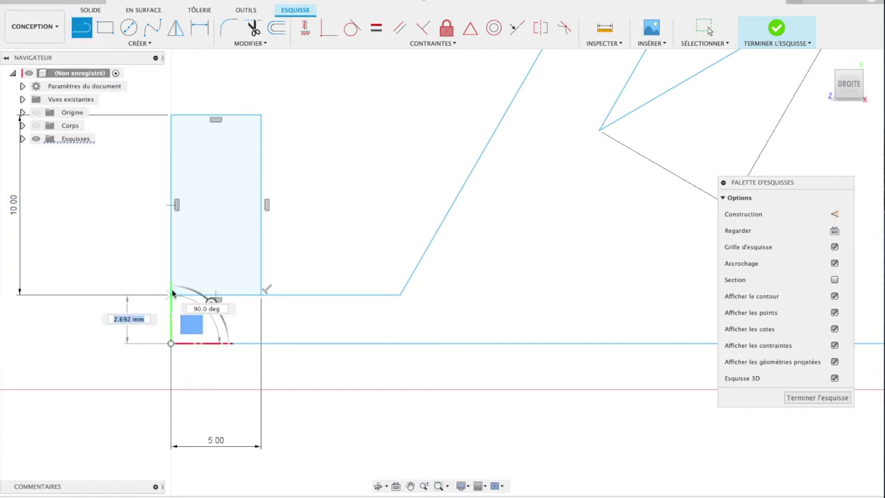
click(173, 295)
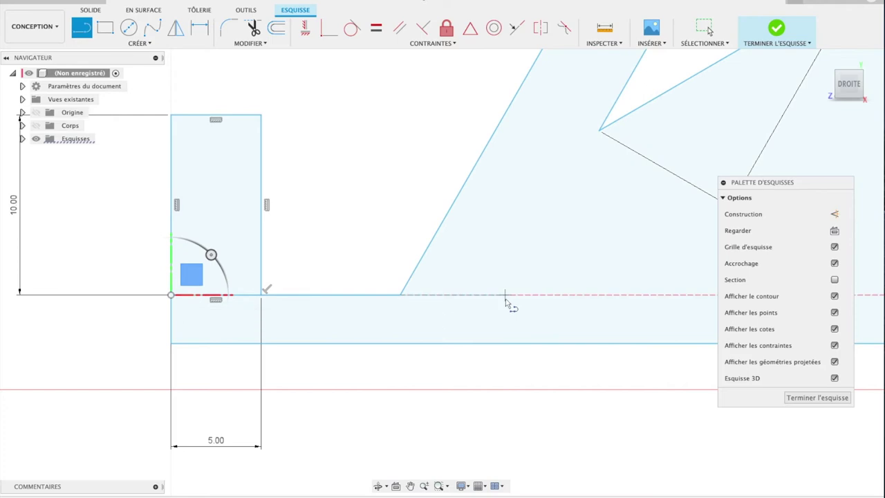
Zoom and pan to centre the whole closed side profile in view.
scroll(476, 309, down, 1)
scroll(476, 309, up, 2)
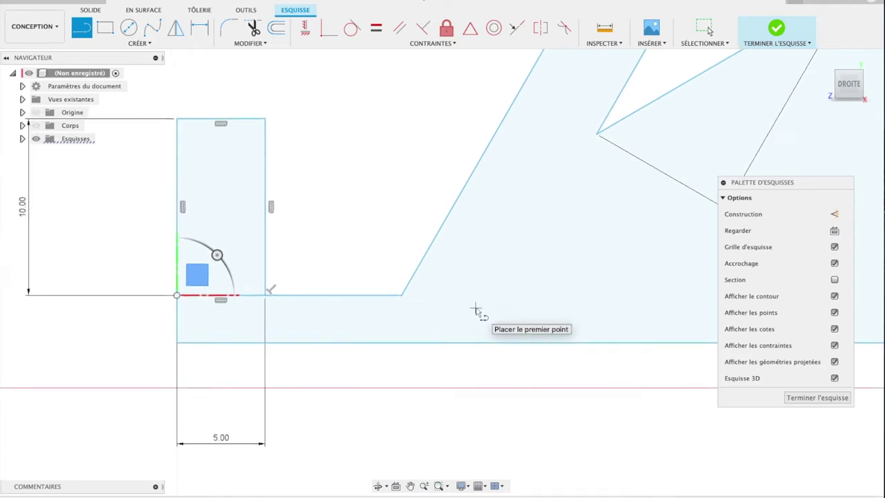
scroll(476, 309, down, 1)
scroll(475, 309, down, 1)
scroll(476, 309, down, 1)
scroll(476, 309, down, 1)
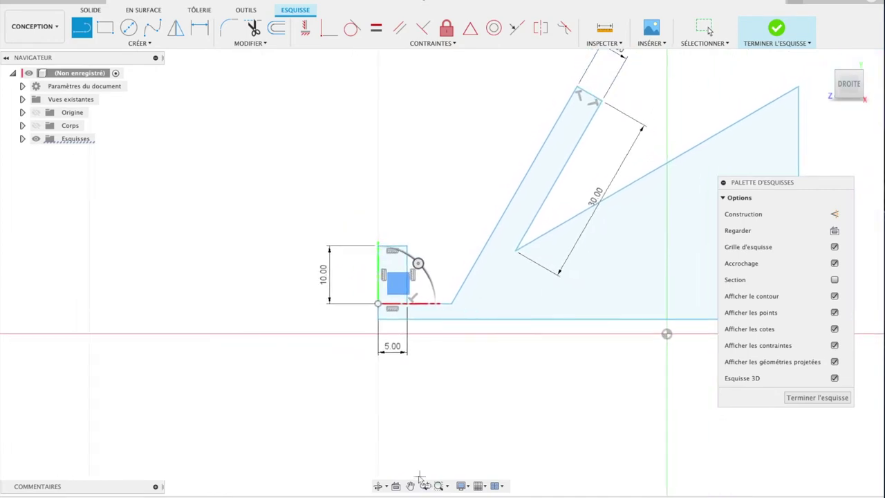
click(411, 486)
drag(558, 380, 353, 379)
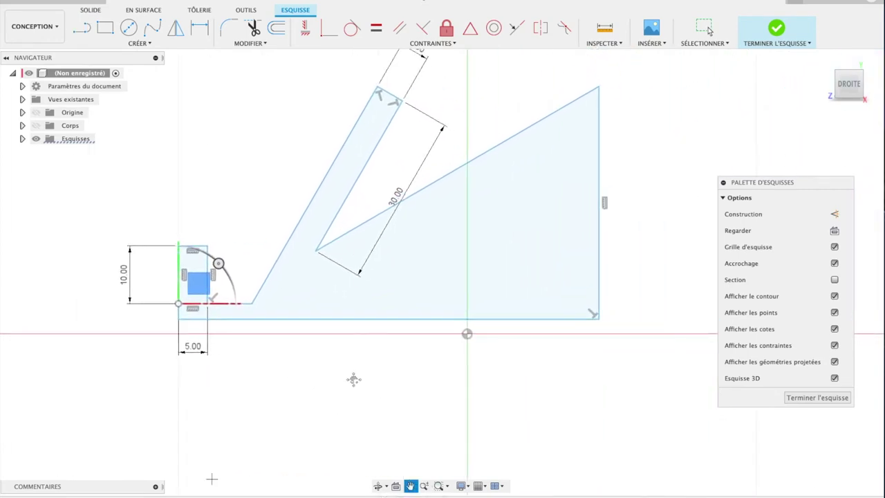
key(l)
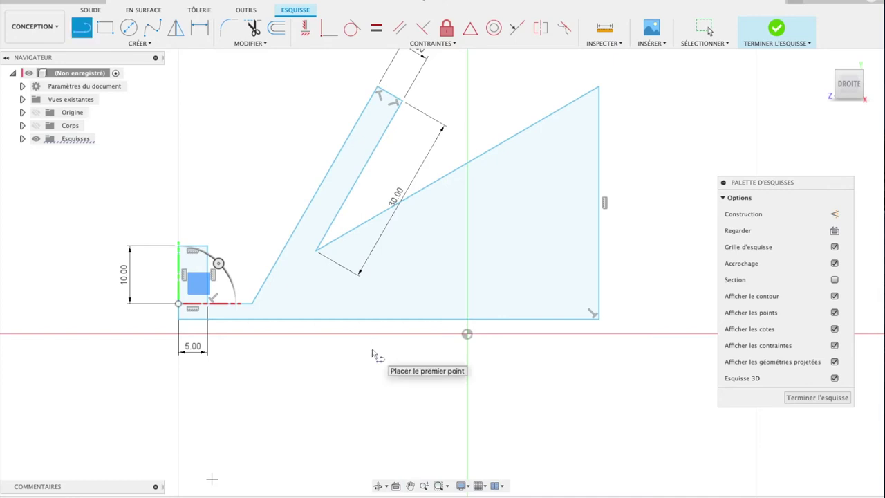
key(Escape)
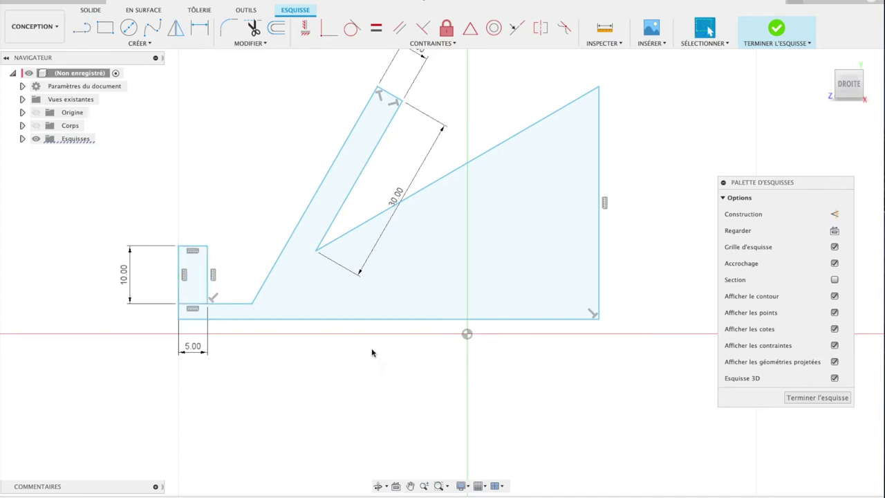
Select the stand and lip profiles for extrusion and show the hidden body again.
key(e)
click(424, 280)
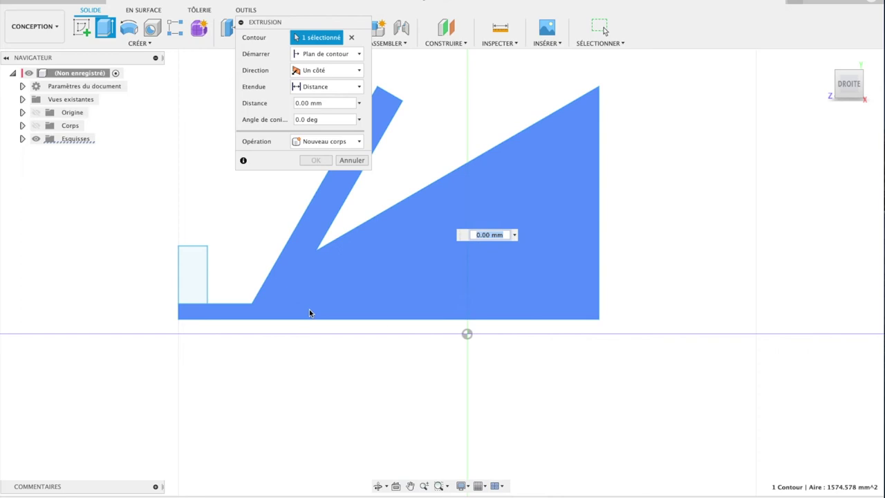
click(200, 292)
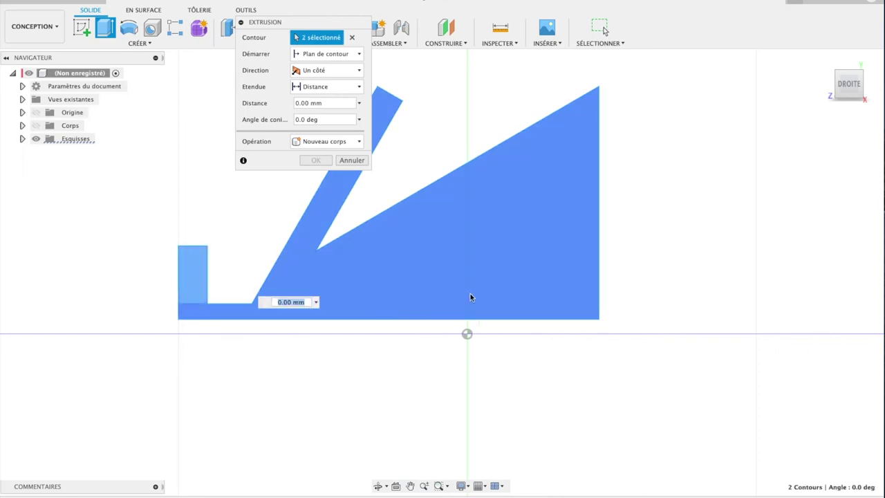
click(862, 97)
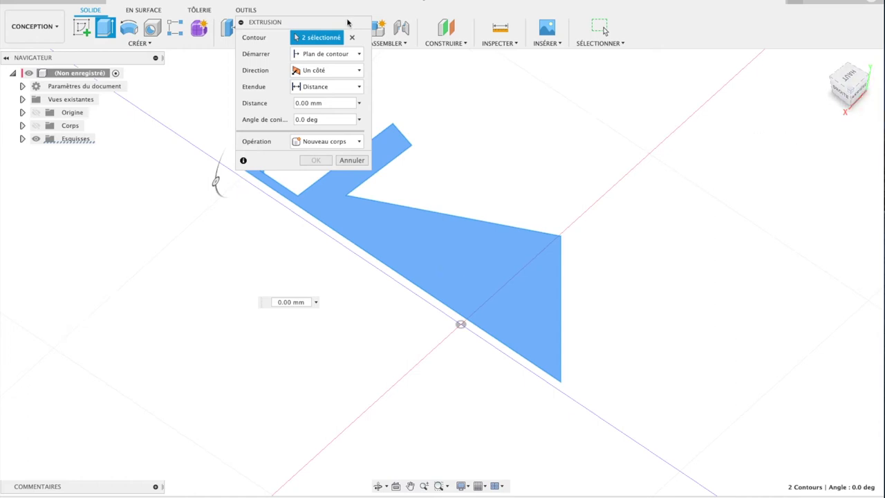
drag(349, 22, 748, 92)
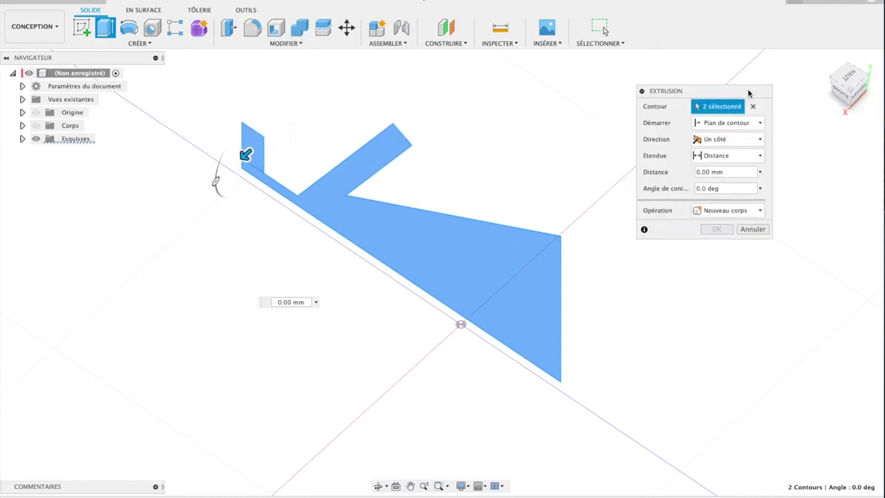
click(755, 141)
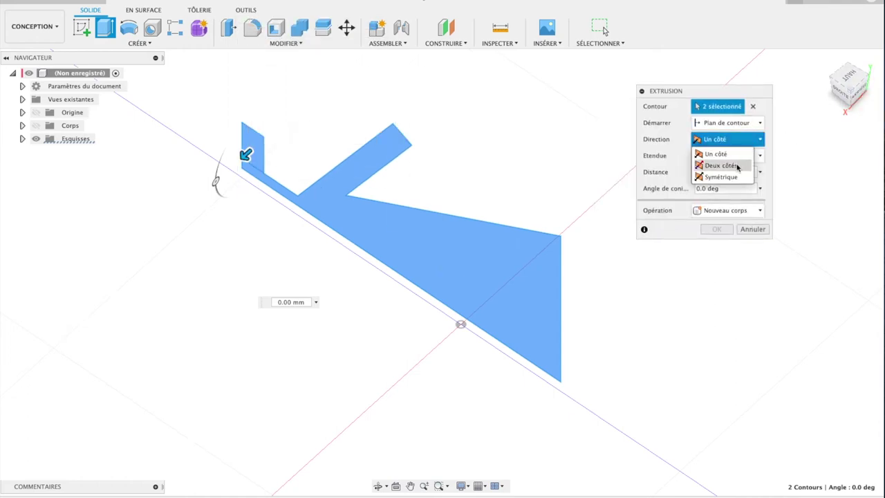
click(742, 96)
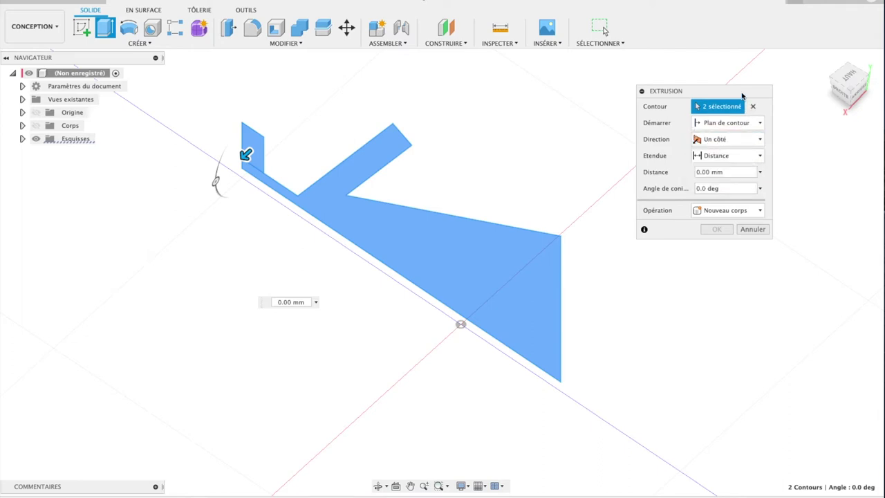
mouse_move(247, 158)
mouse_down()
mouse_move(260, 139)
mouse_move(413, 101)
mouse_move(325, 152)
mouse_up()
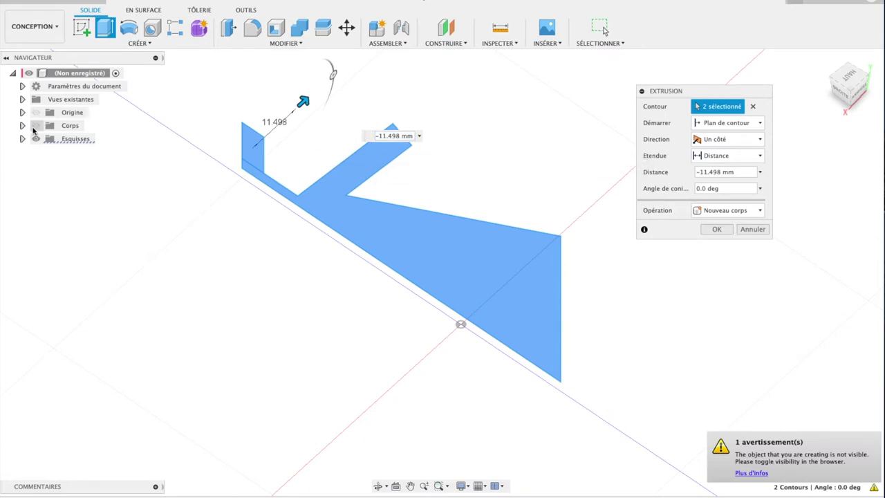
click(36, 125)
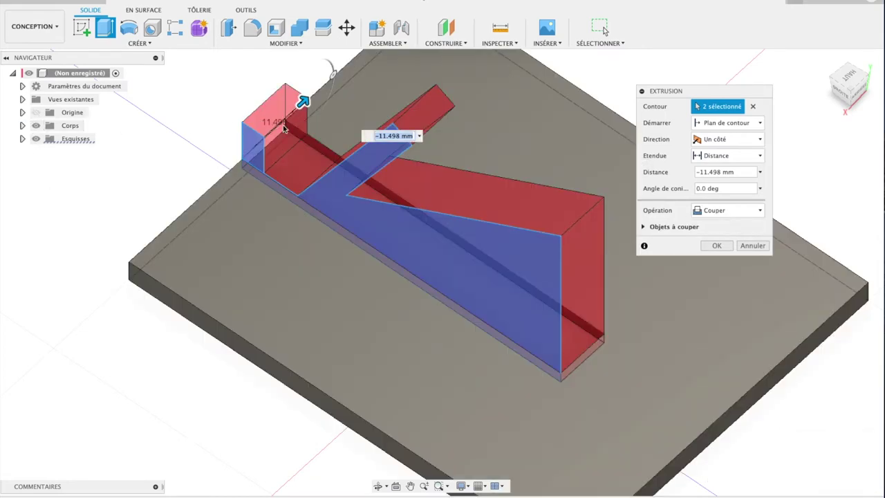
Extrude both profiles two ways, 28.604 mm and 49.624 mm, as a new body.
mouse_move(304, 111)
mouse_down()
mouse_move(142, 249)
mouse_move(150, 238)
mouse_up()
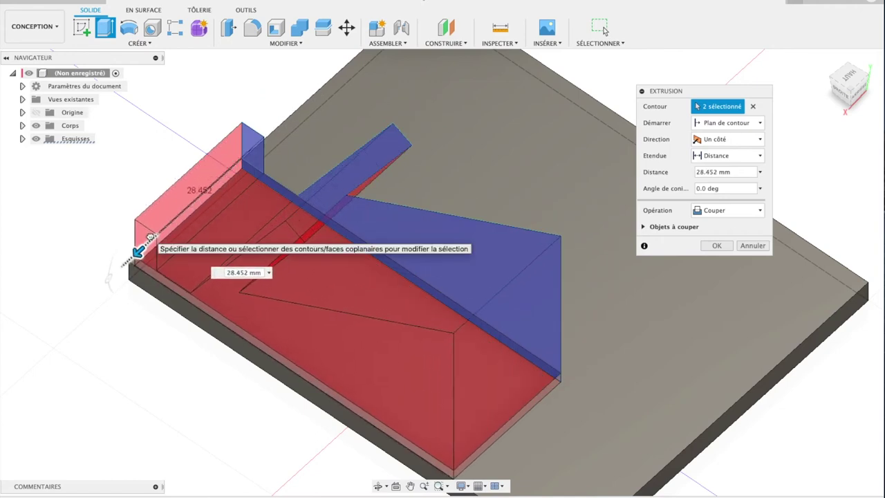
click(737, 142)
click(721, 165)
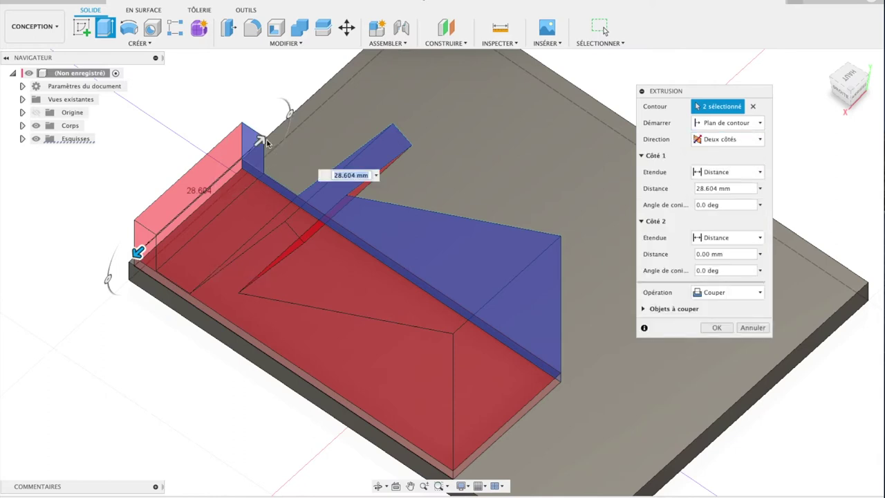
drag(266, 143, 515, 48)
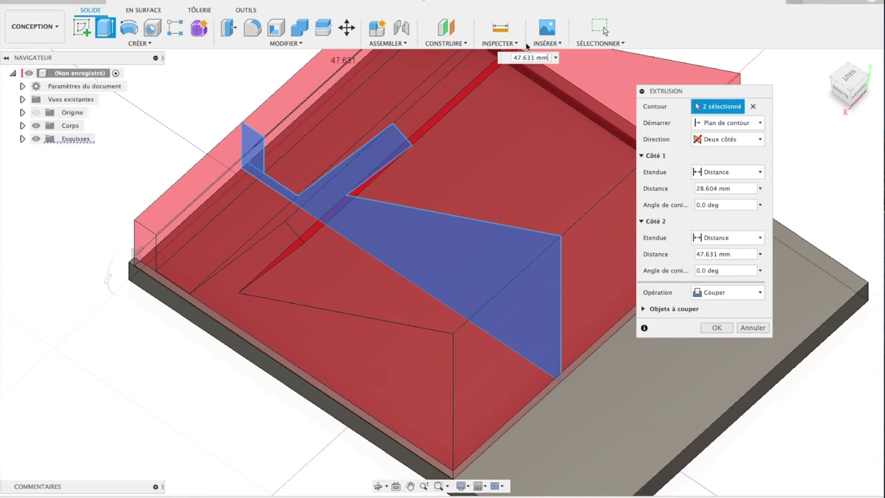
drag(526, 46, 530, 47)
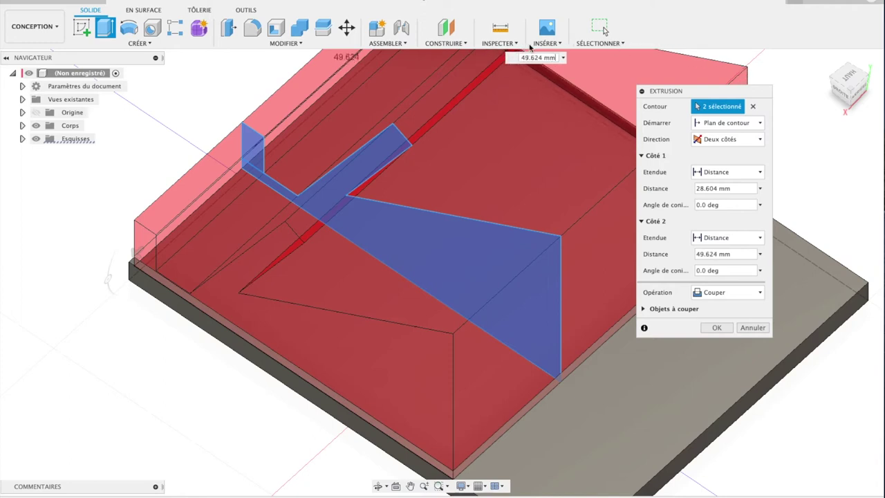
click(518, 58)
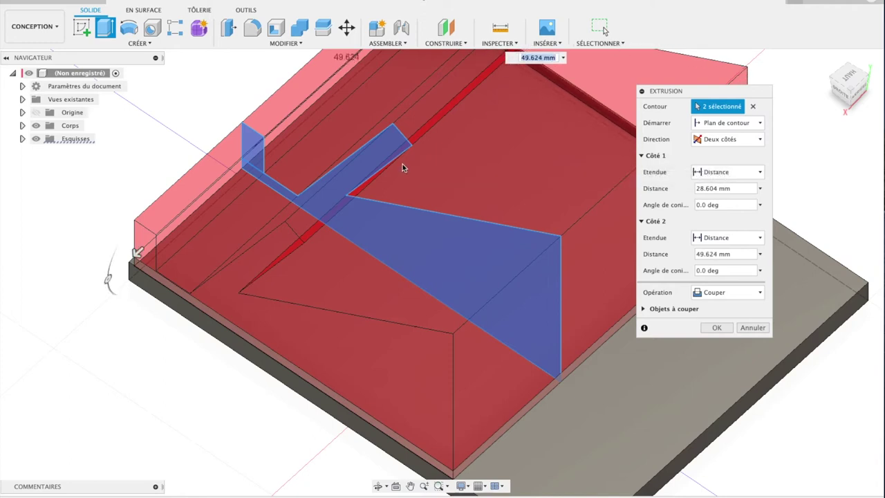
click(726, 293)
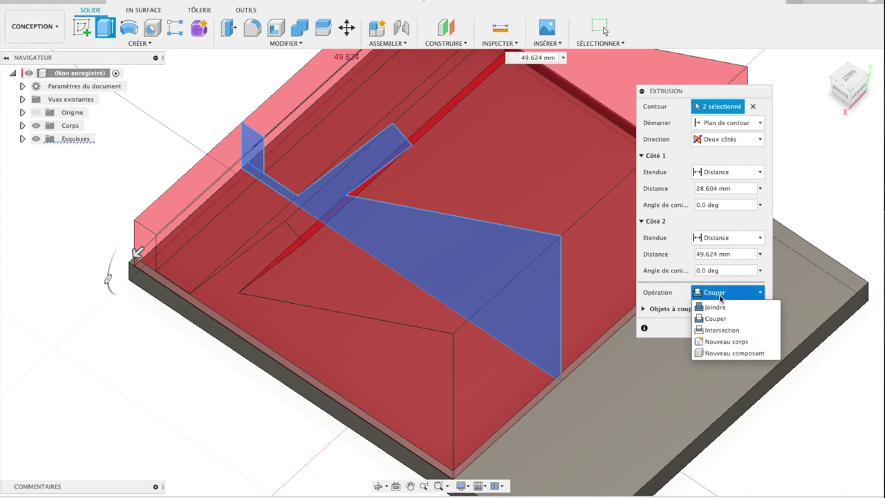
click(727, 341)
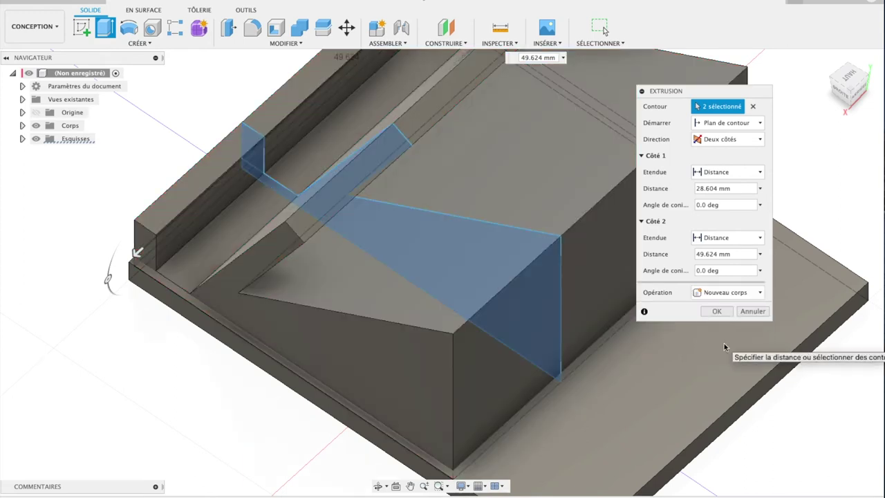
click(722, 310)
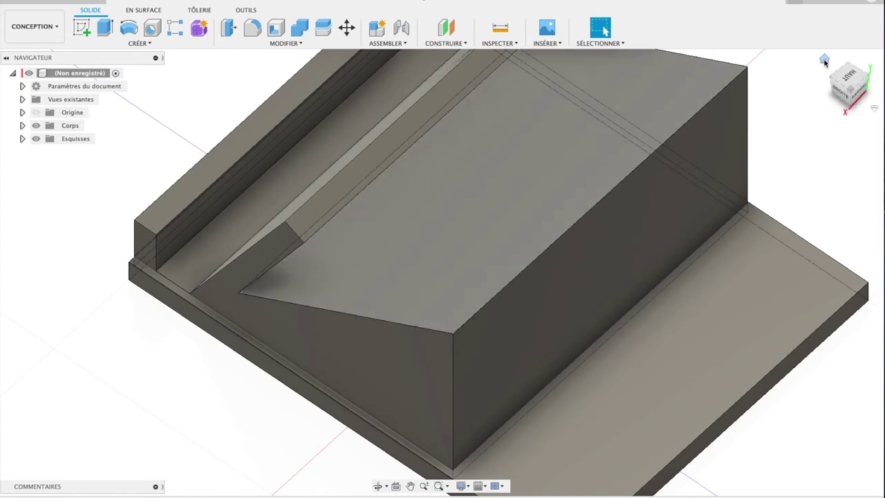
Orbit to the straight back view and select the stand's large upright back face.
click(825, 62)
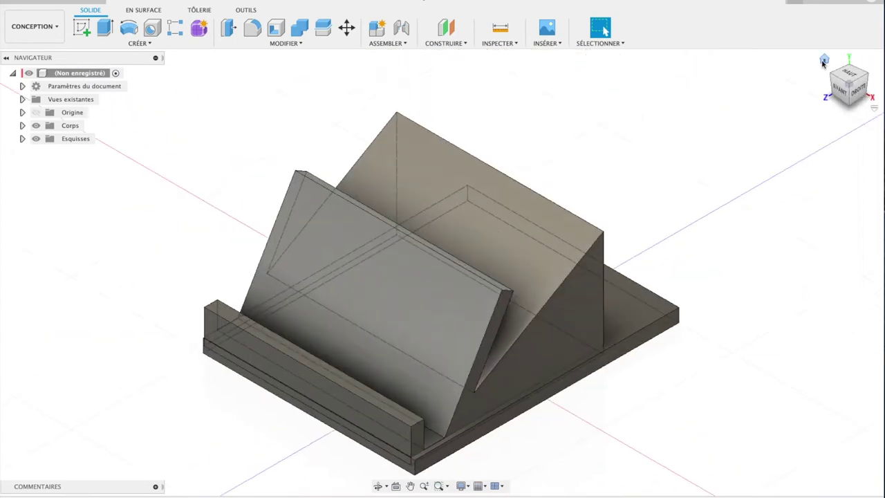
drag(832, 100, 844, 89)
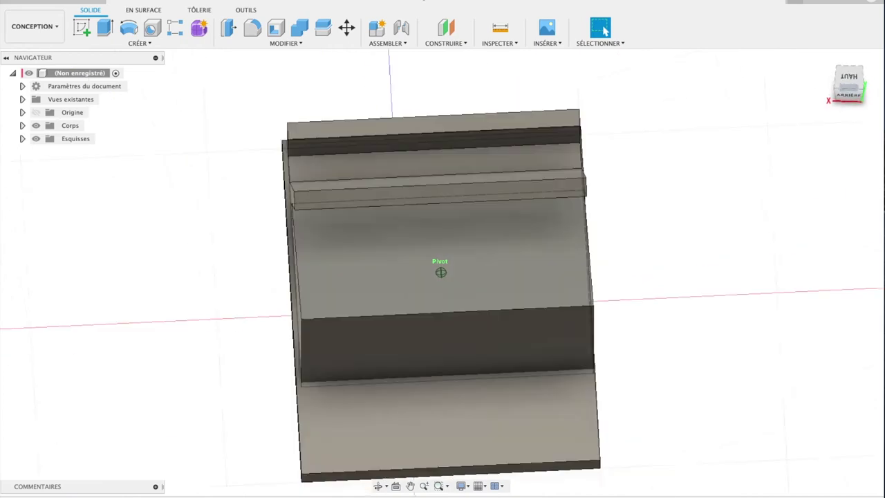
click(845, 88)
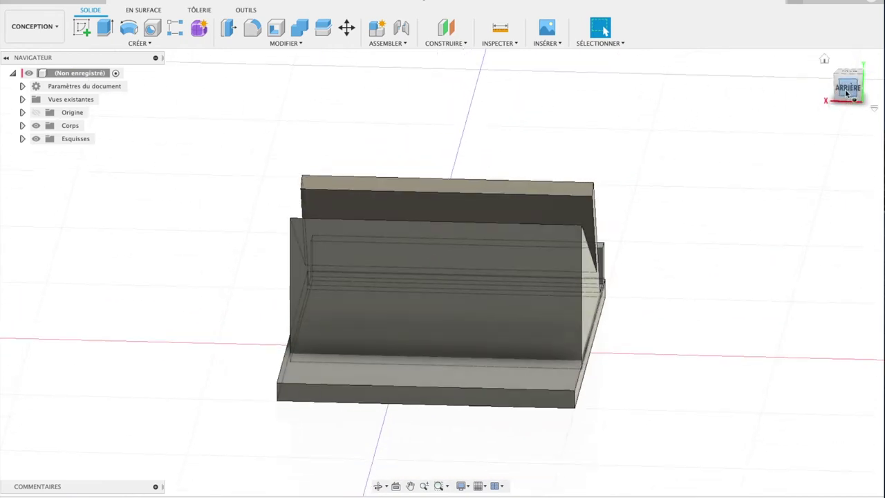
click(360, 276)
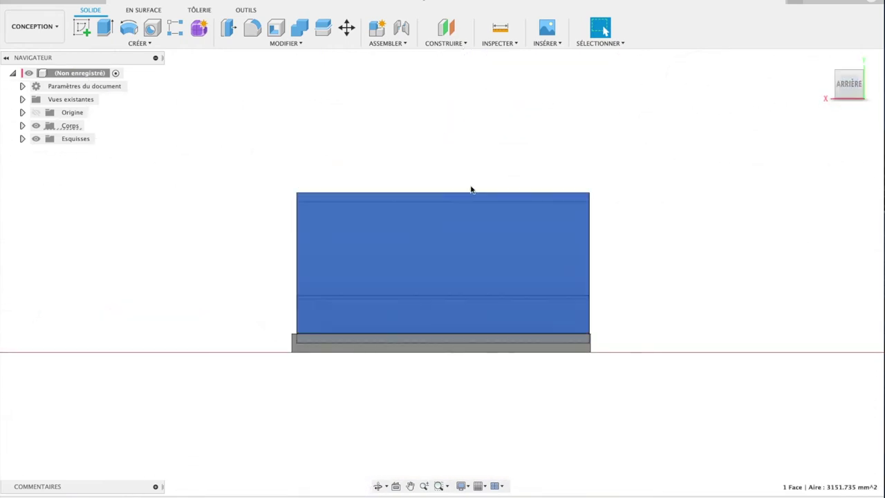
Apply a 2 mm shell from the back face, then undo it to keep the stand solid.
click(275, 28)
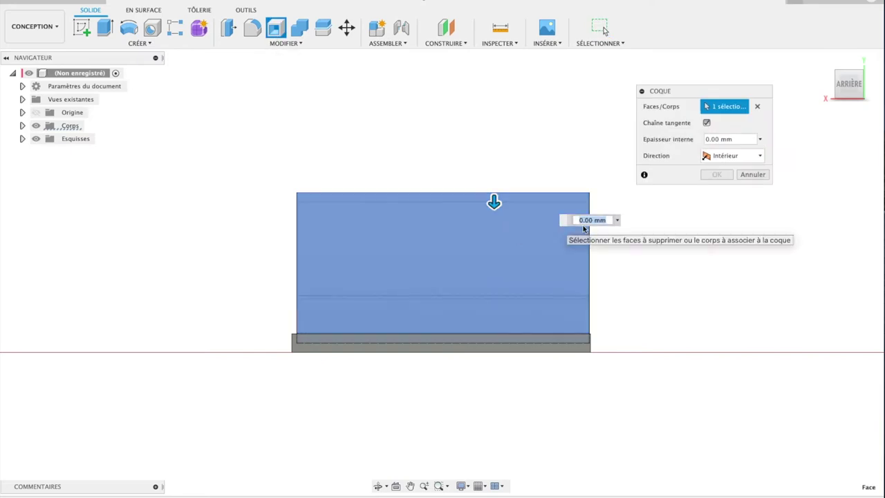
click(617, 222)
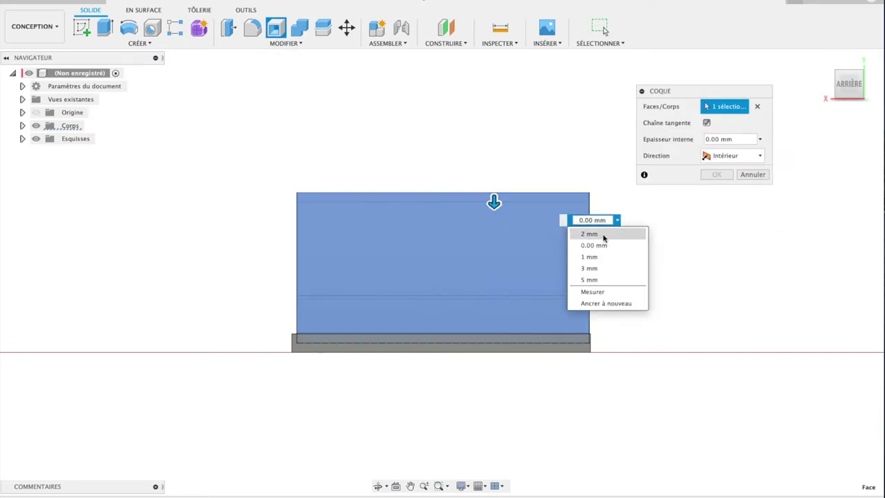
click(603, 235)
click(718, 179)
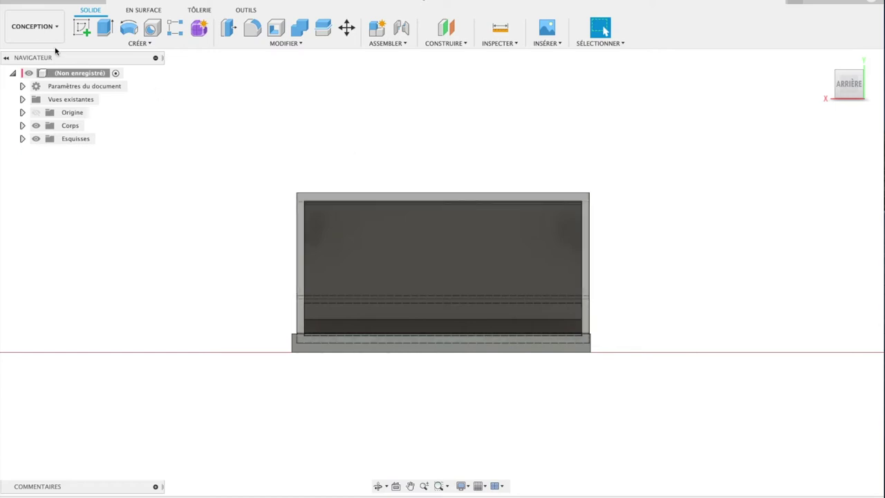
click(67, 3)
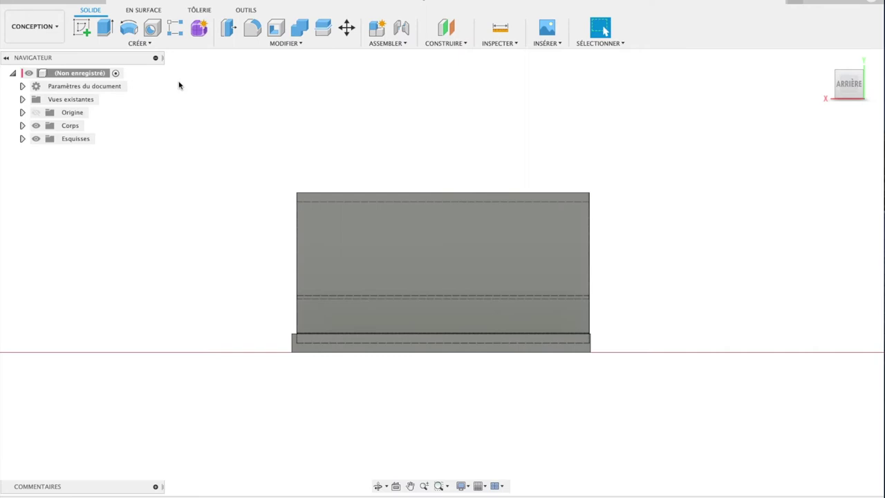
click(82, 28)
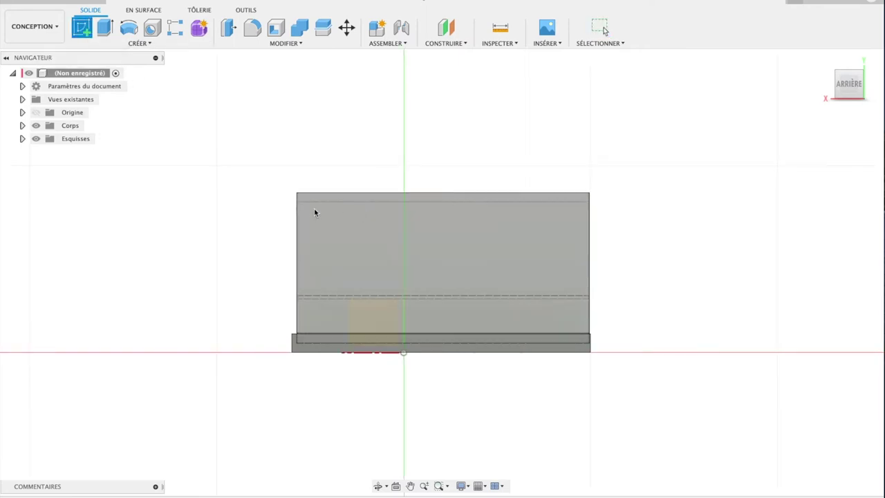
On the stand's back face, draw a large rectangle and a right-hand panel rectangle.
click(334, 228)
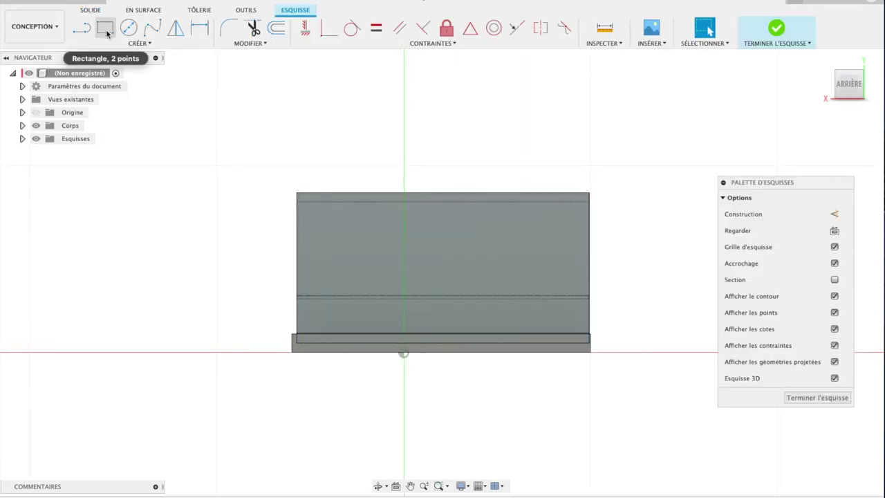
click(106, 30)
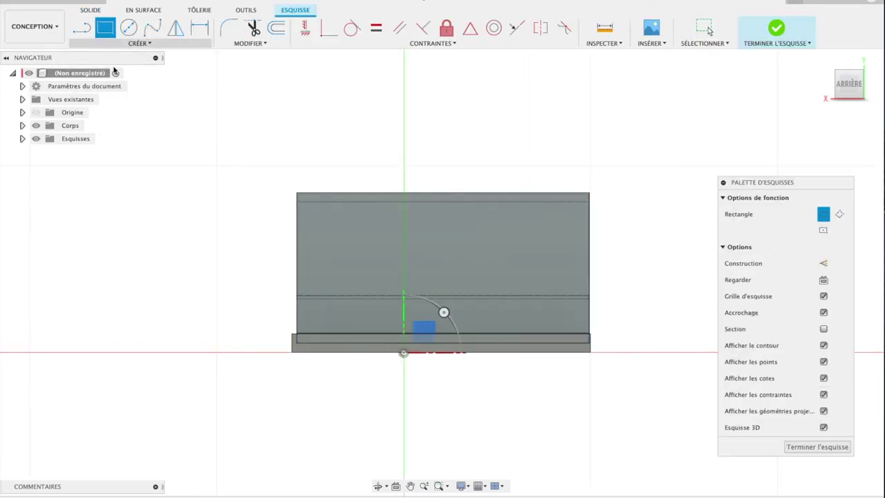
click(308, 202)
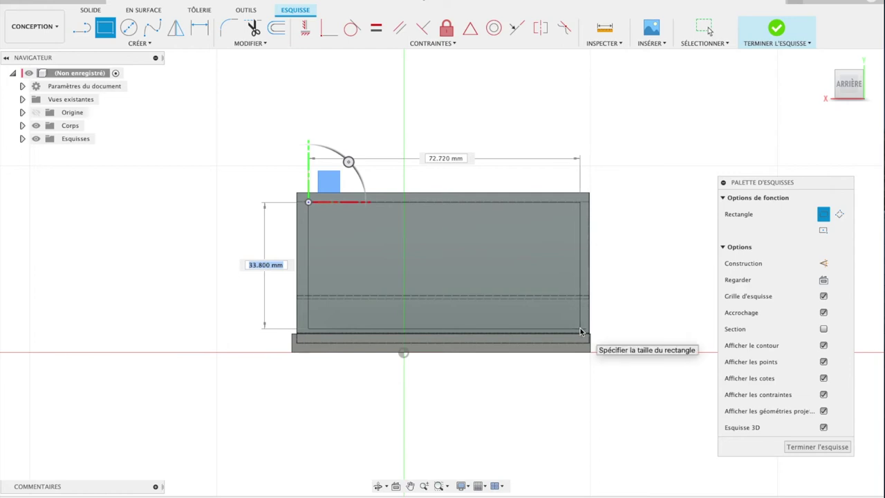
click(580, 331)
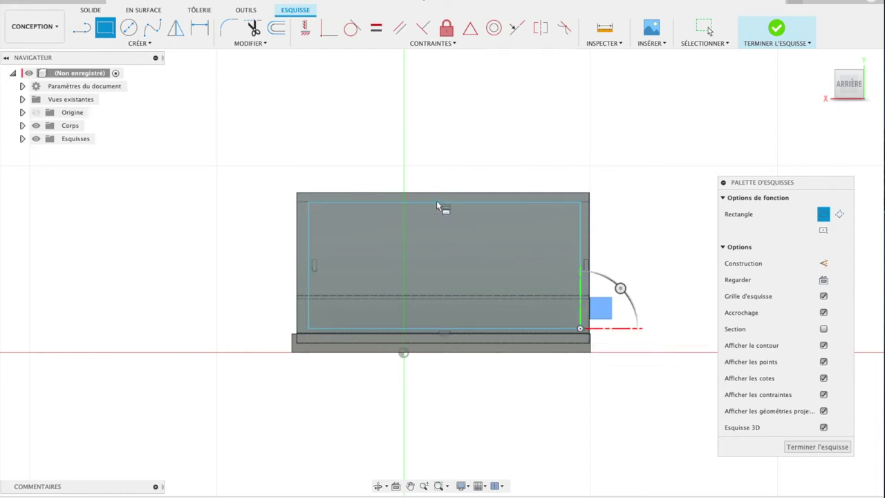
click(436, 202)
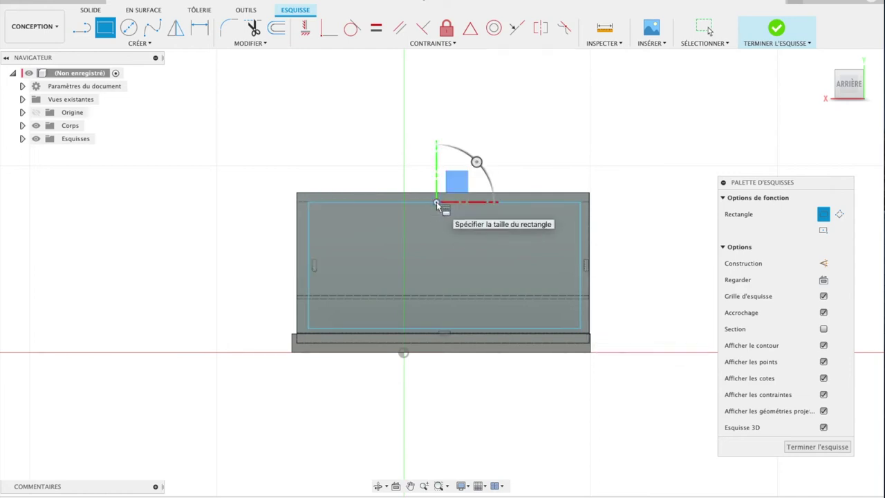
click(580, 330)
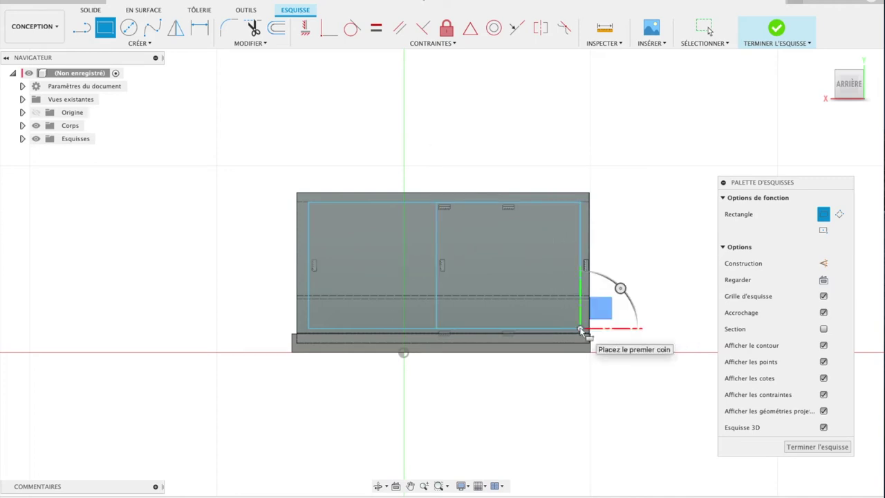
Add a thin divider strip between the panels and select both panel profiles.
click(437, 204)
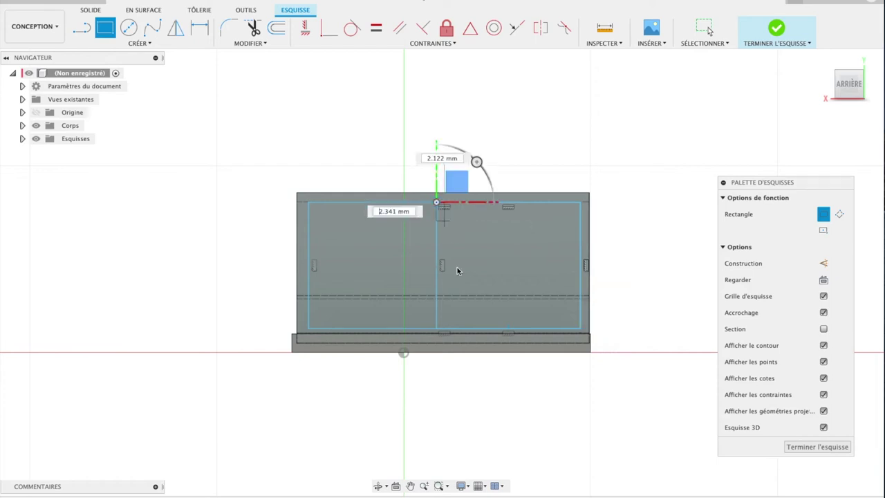
click(448, 329)
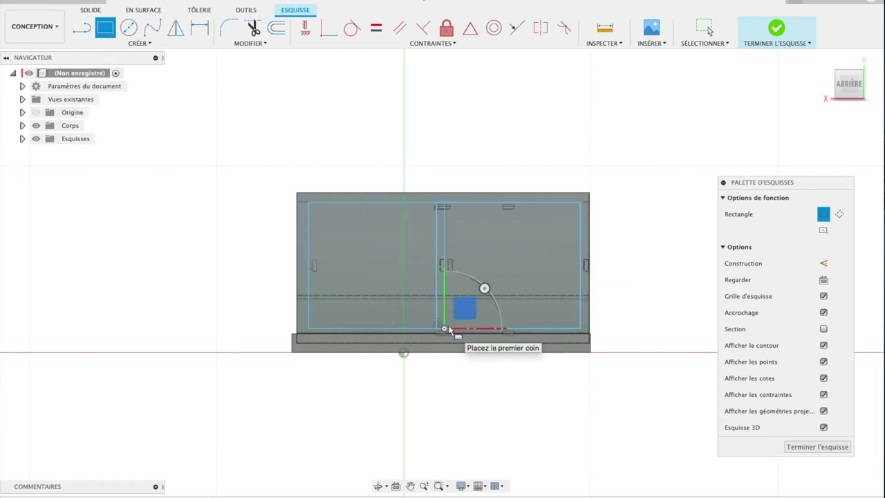
key(Escape)
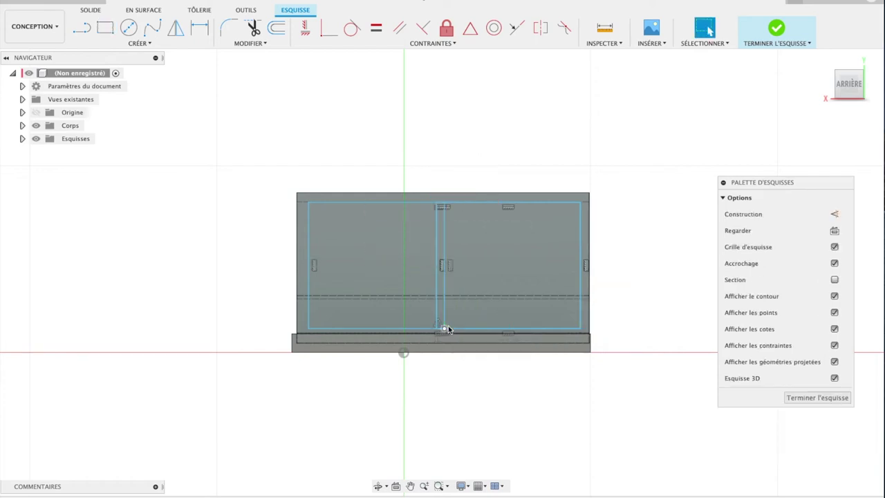
click(406, 296)
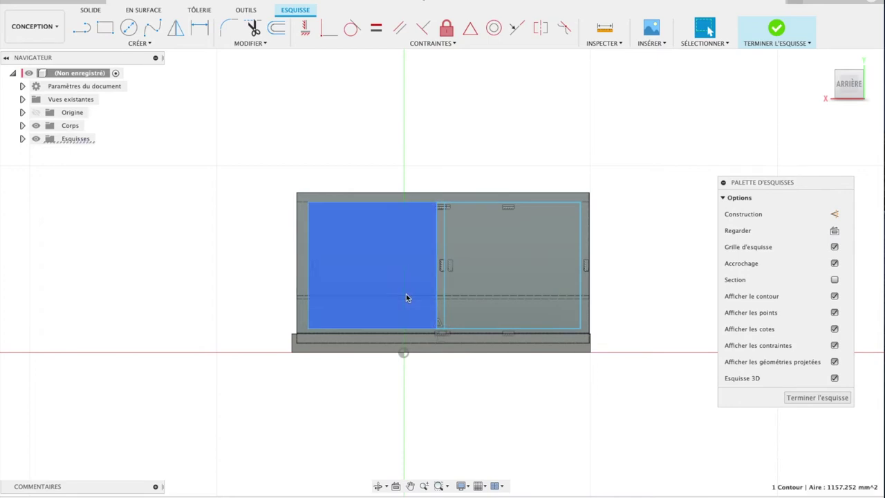
shift+click(526, 294)
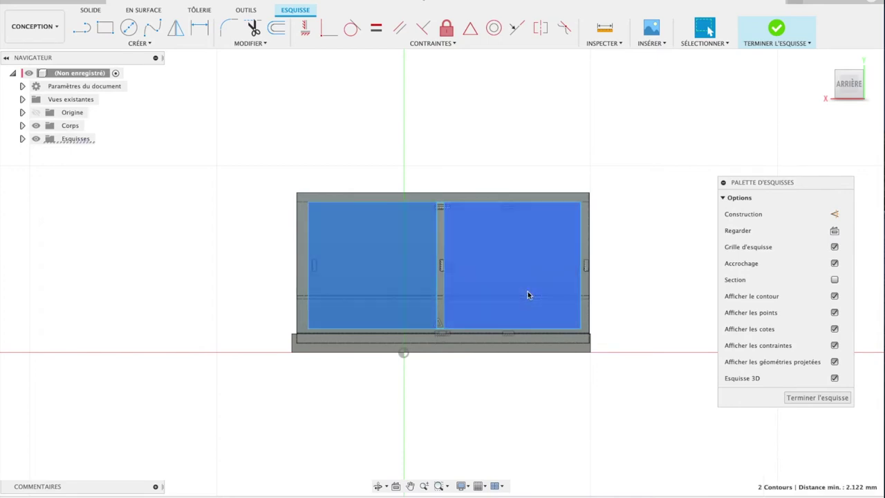
Extrude both rectangle profiles as a 1 mm deep cut into the stand's back face.
key(e)
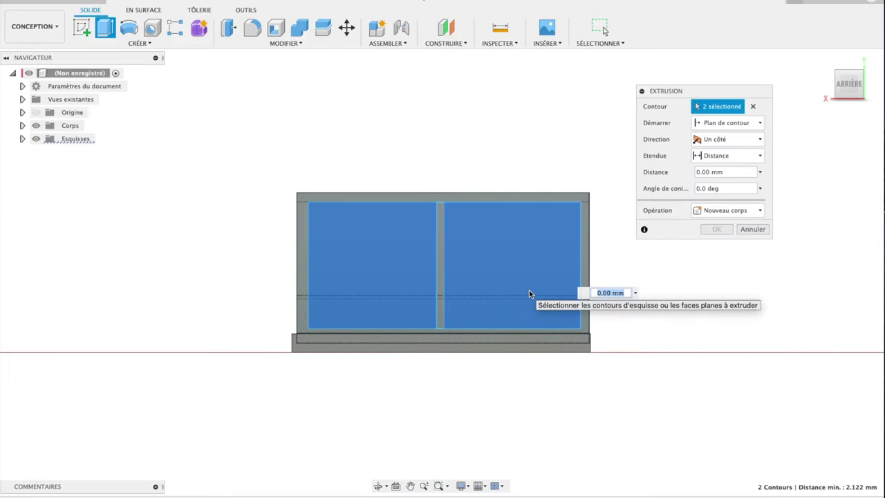
click(846, 98)
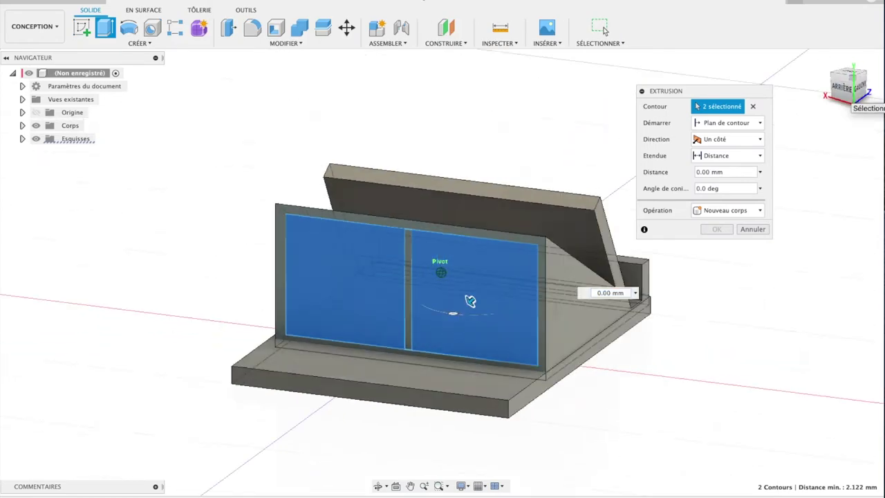
drag(419, 308, 420, 308)
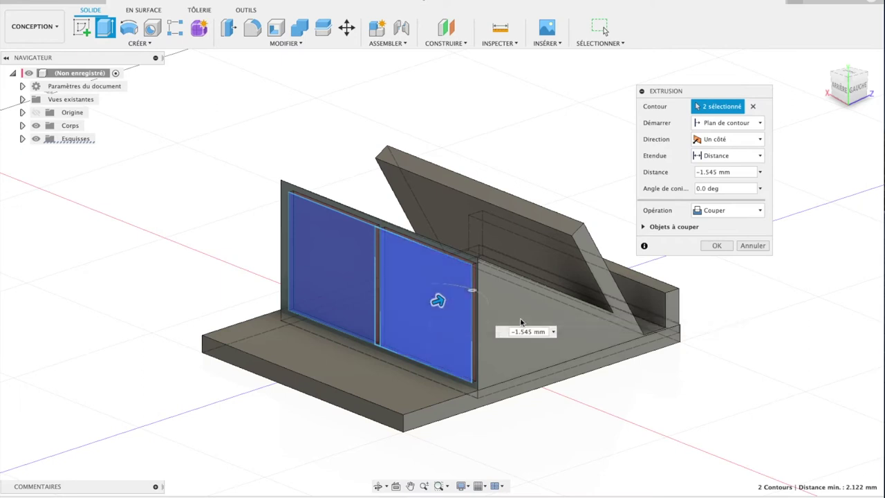
click(741, 172)
text(-1)
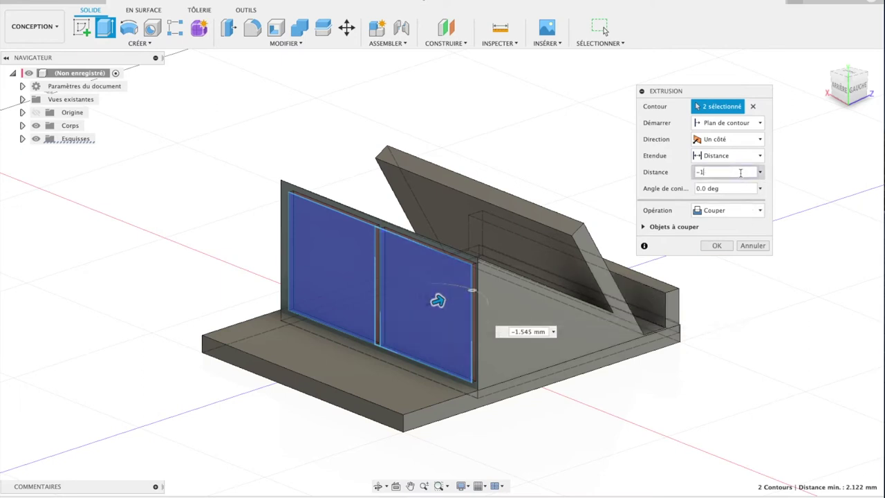
click(717, 247)
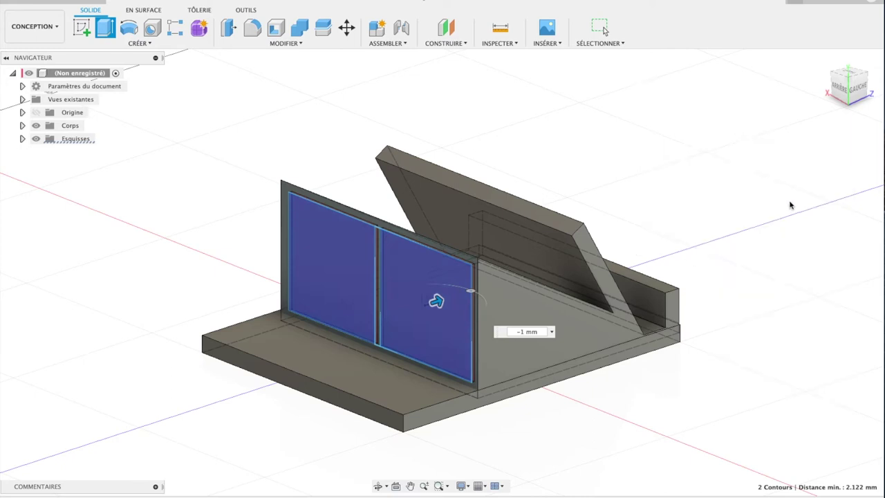
click(839, 92)
click(368, 299)
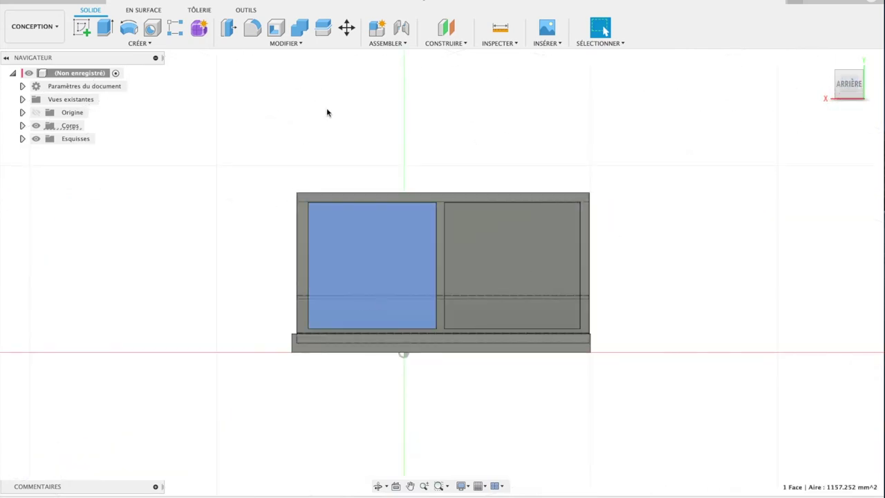
click(276, 28)
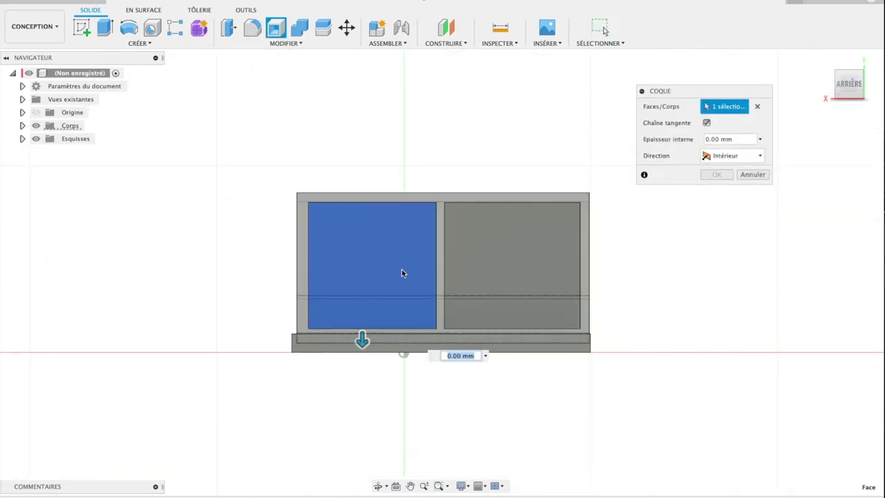
click(759, 140)
click(746, 156)
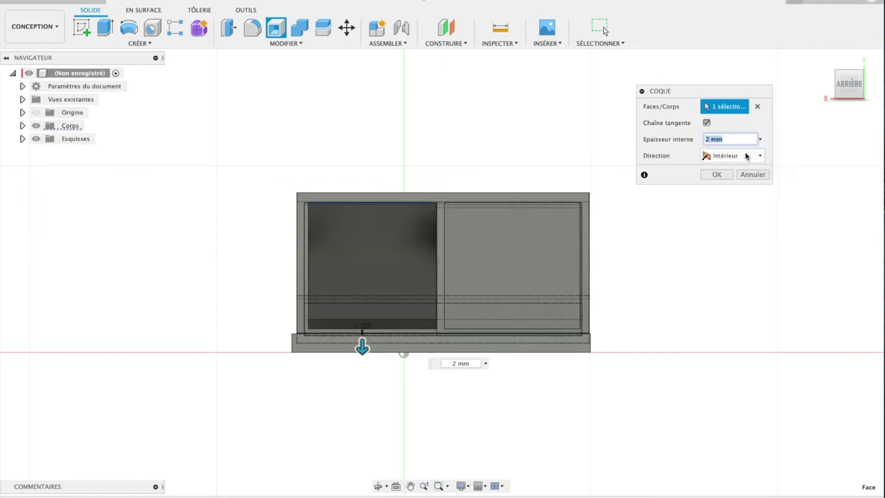
click(716, 174)
click(488, 242)
click(276, 28)
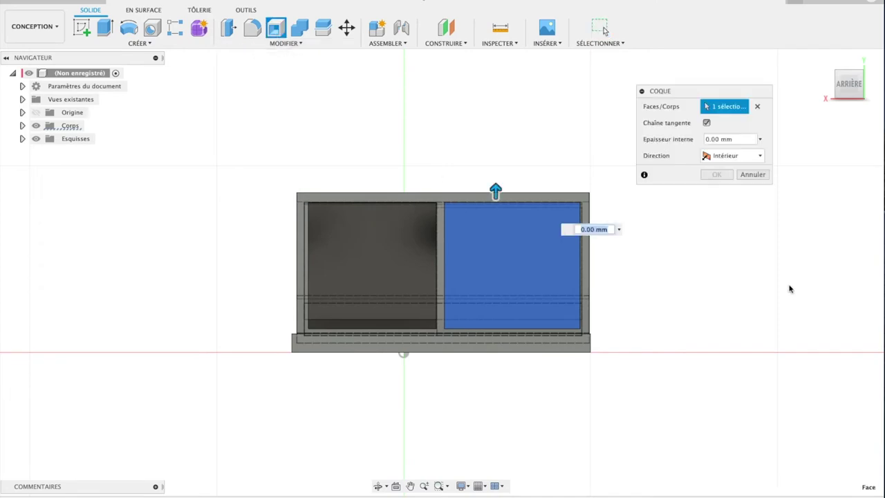
click(759, 139)
click(745, 166)
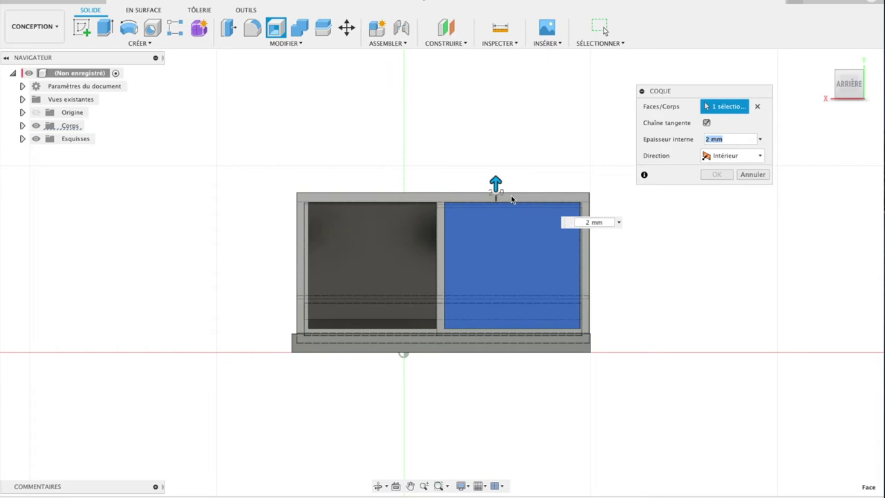
click(511, 266)
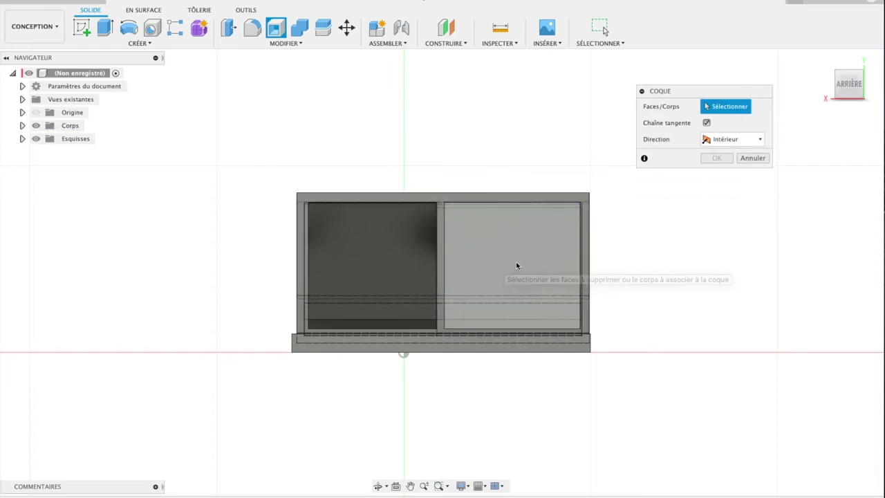
click(525, 257)
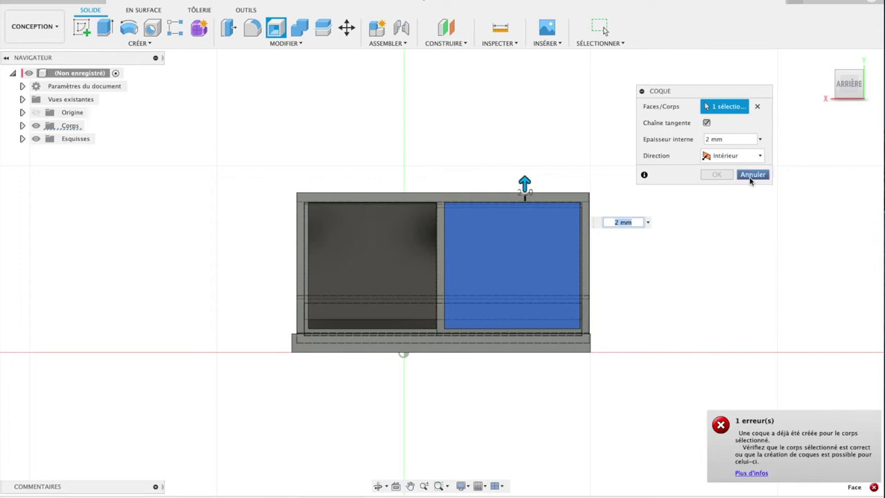
click(760, 156)
click(737, 181)
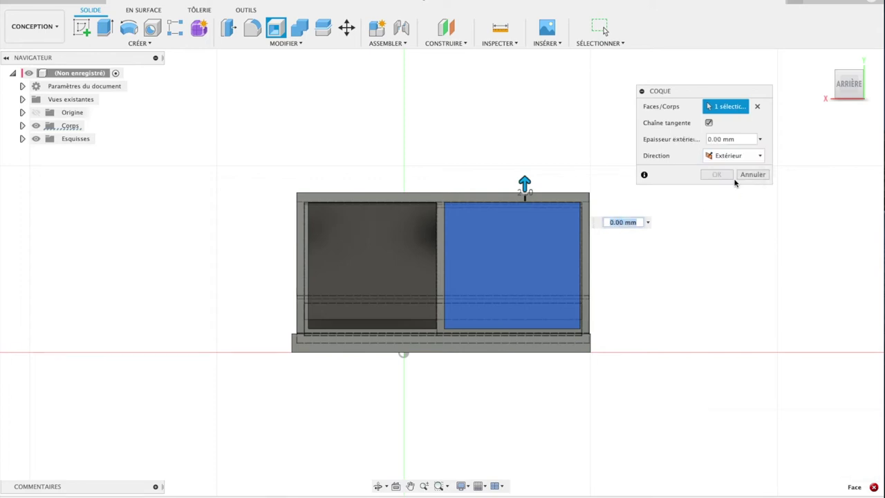
click(533, 263)
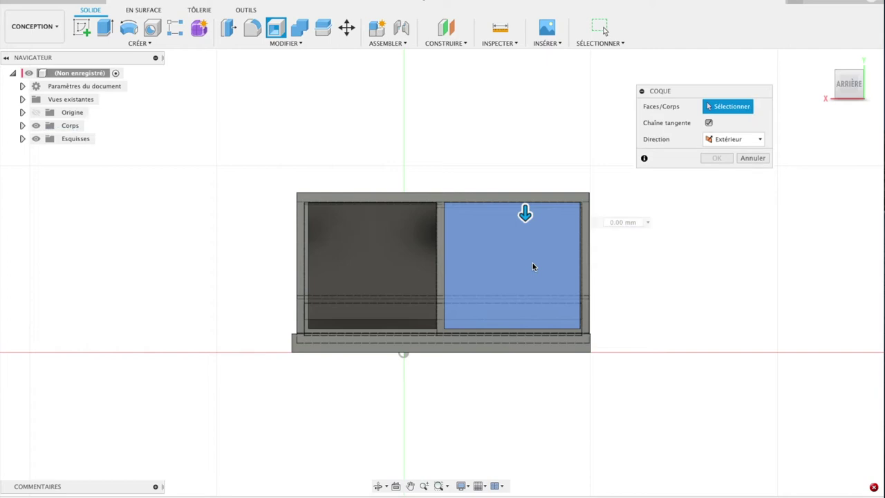
click(553, 260)
click(761, 140)
click(739, 157)
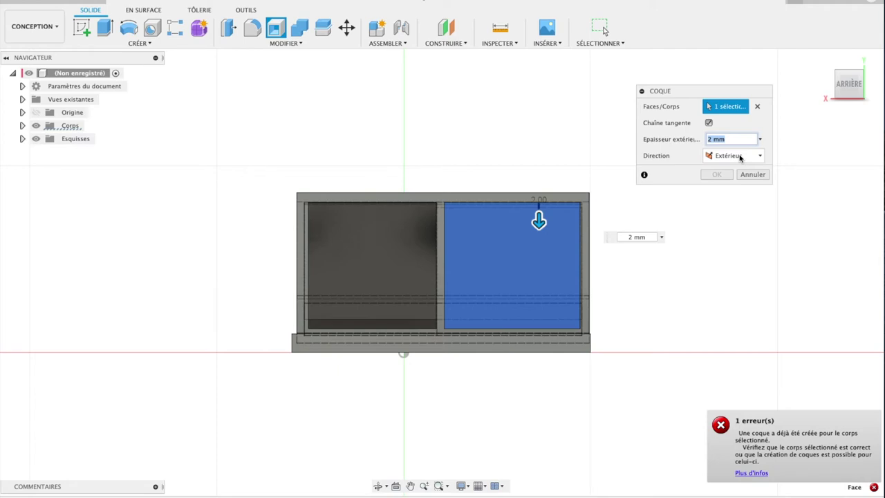
text(1)
click(740, 157)
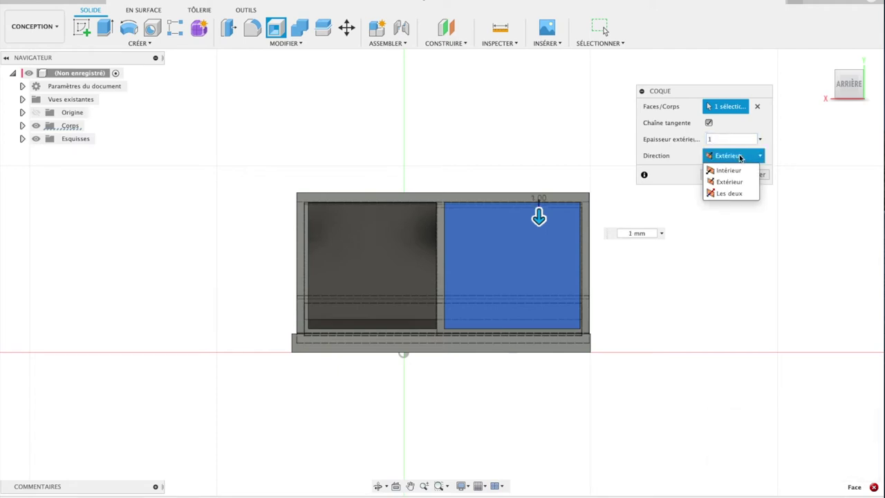
click(735, 170)
click(740, 138)
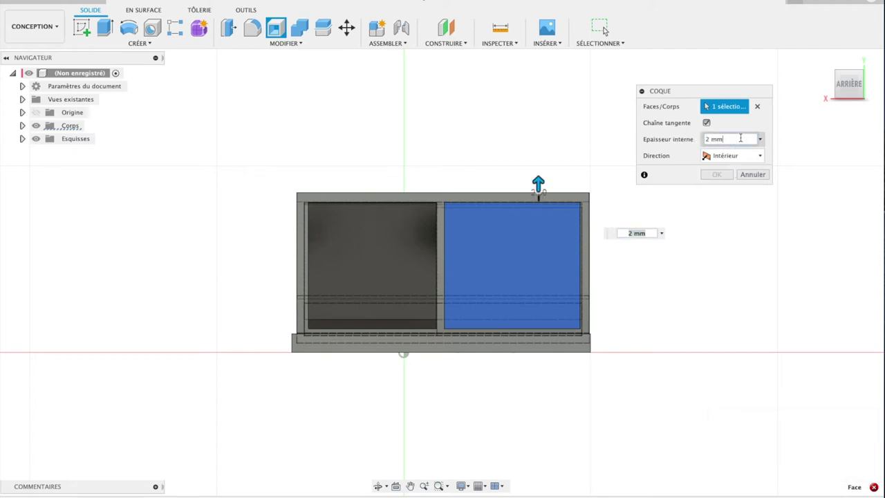
drag(751, 138, 670, 139)
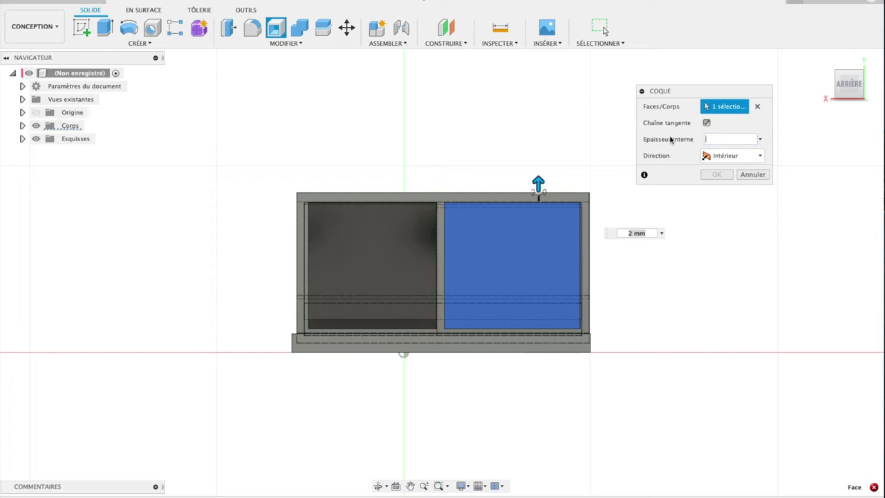
text(1)
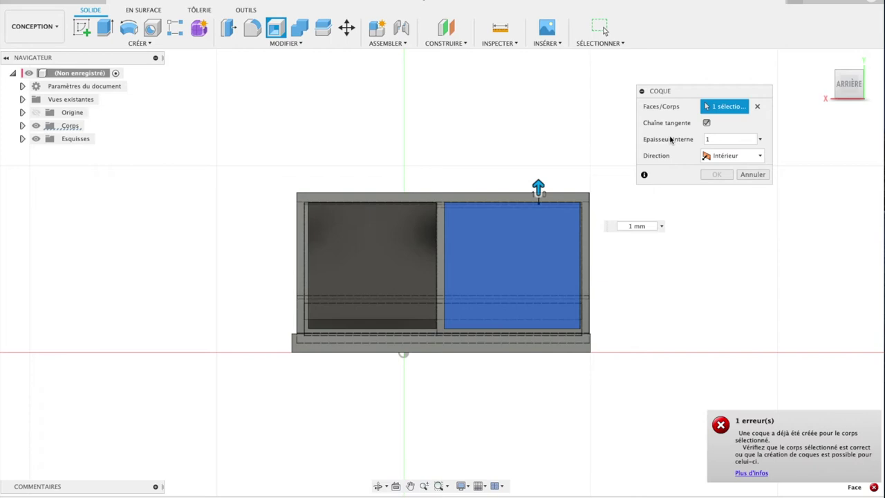
click(760, 174)
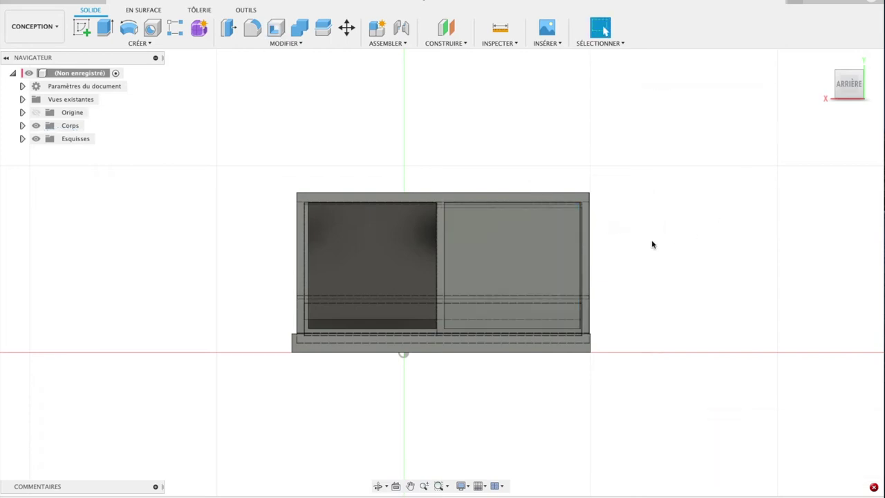
click(510, 290)
Extrude the selected window face inward toward a roughly 1 mm cut.
key(e)
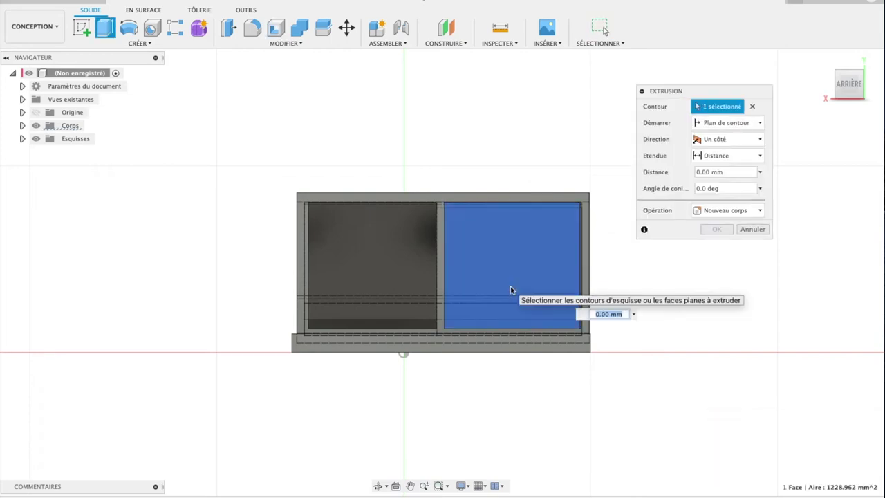
click(862, 72)
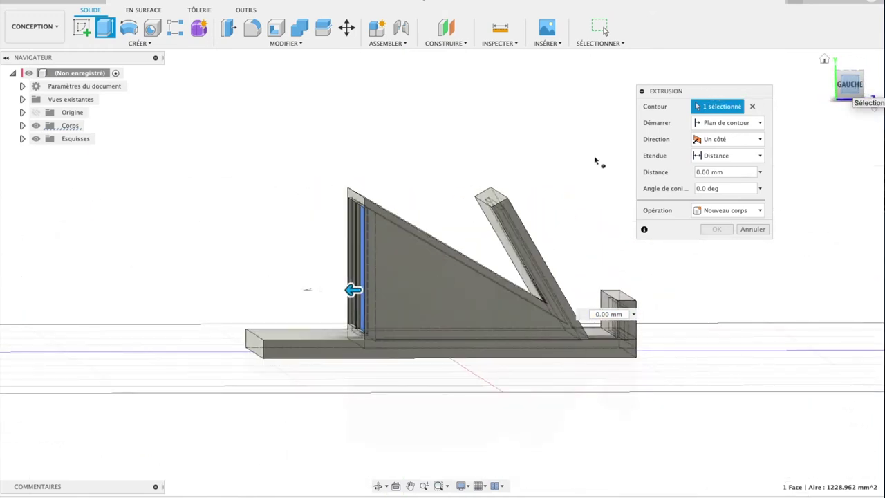
drag(352, 291, 379, 290)
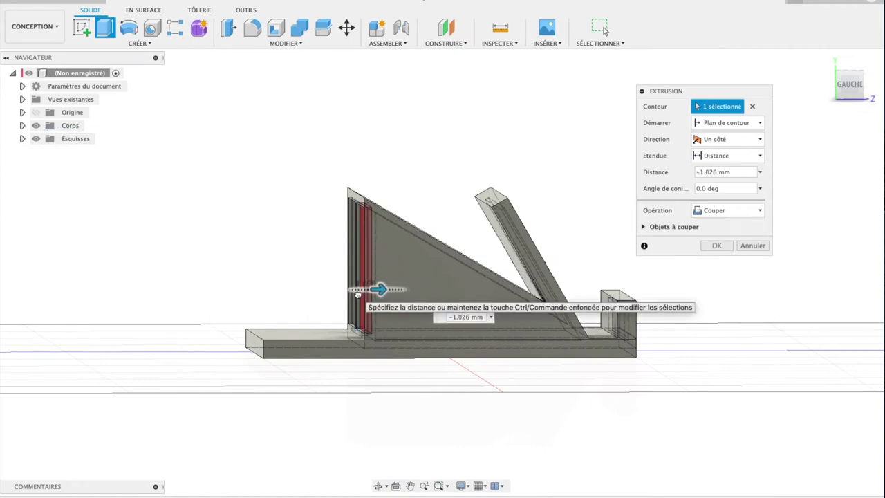
drag(358, 295, 354, 291)
mouse_move(849, 84)
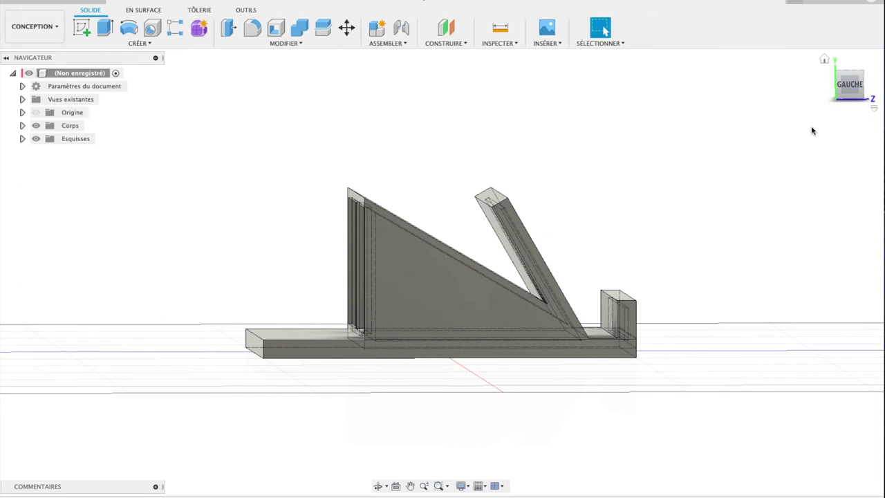
From a raised rear-right view, cut the right rear window face about 1 mm inward.
click(824, 60)
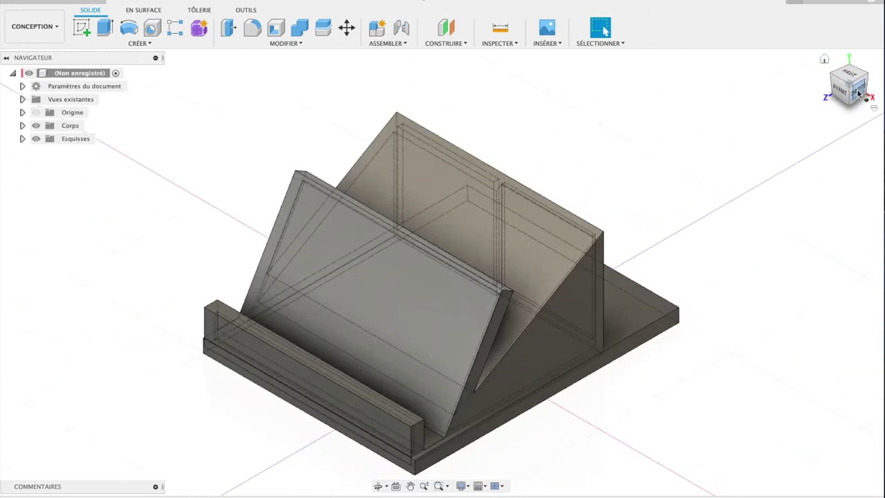
drag(857, 96, 802, 104)
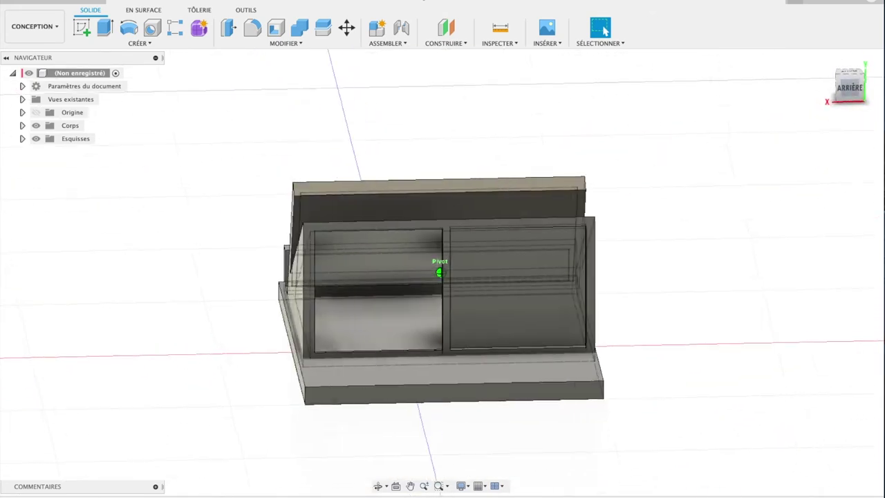
shift+middle_drag(802, 104, 725, 90)
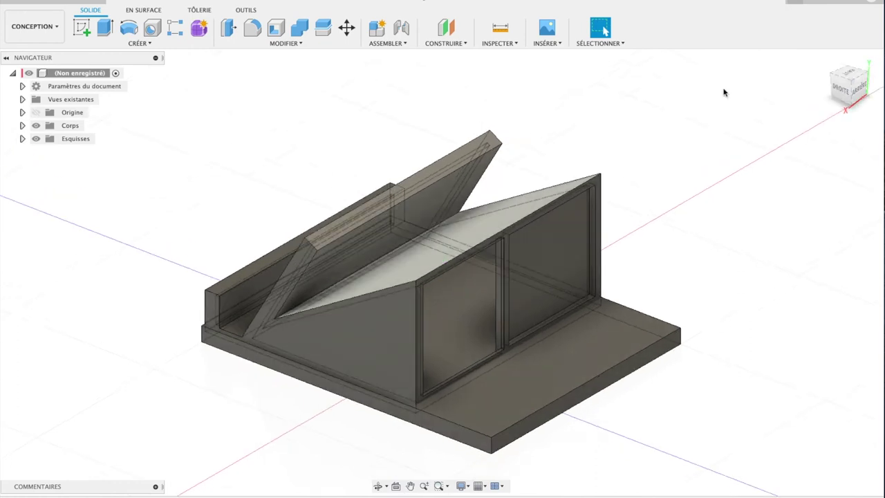
click(544, 254)
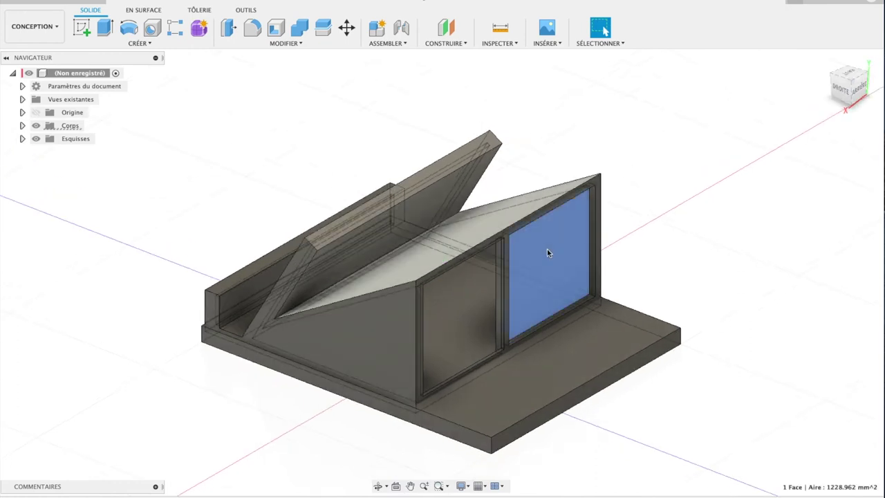
key(e)
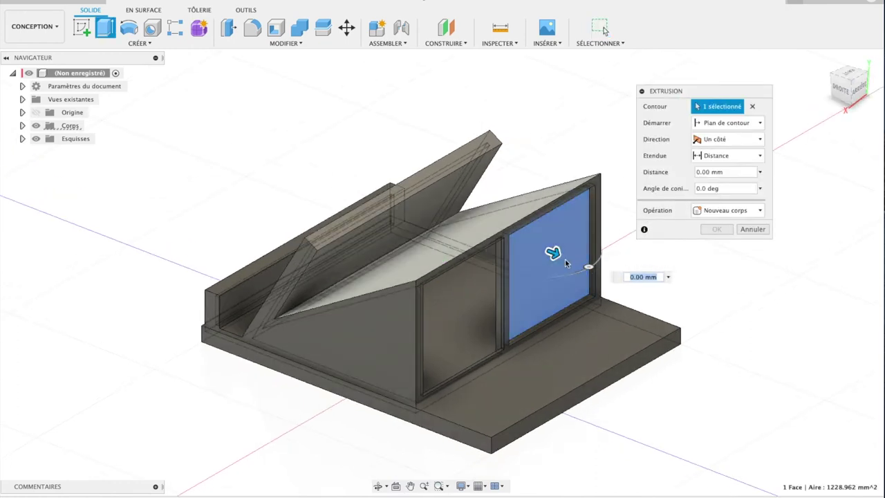
drag(556, 253, 533, 246)
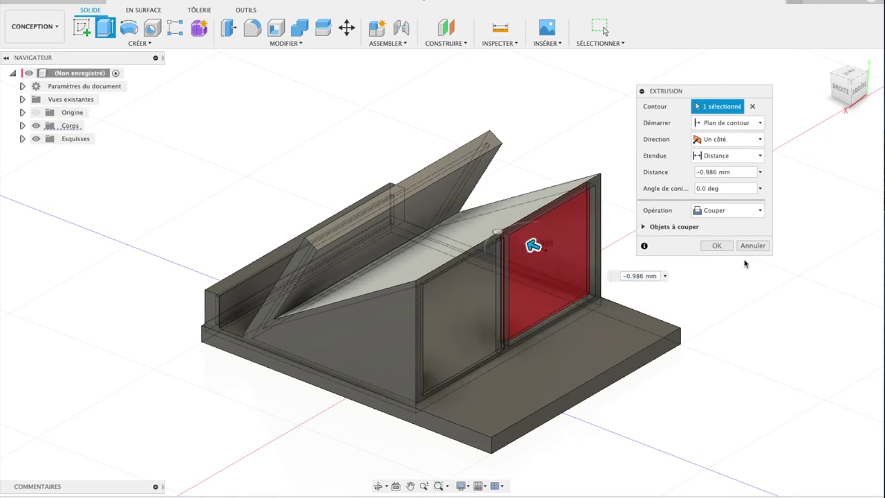
click(716, 246)
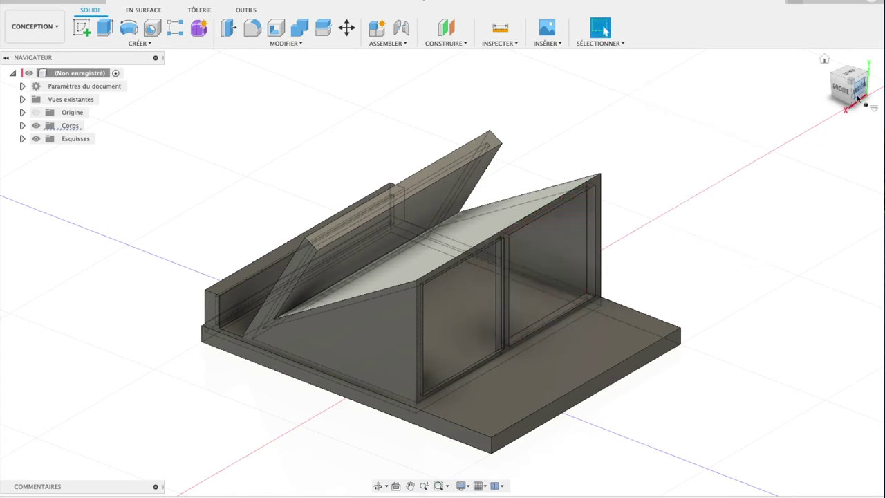
shift+middle_drag(441, 271, 440, 272)
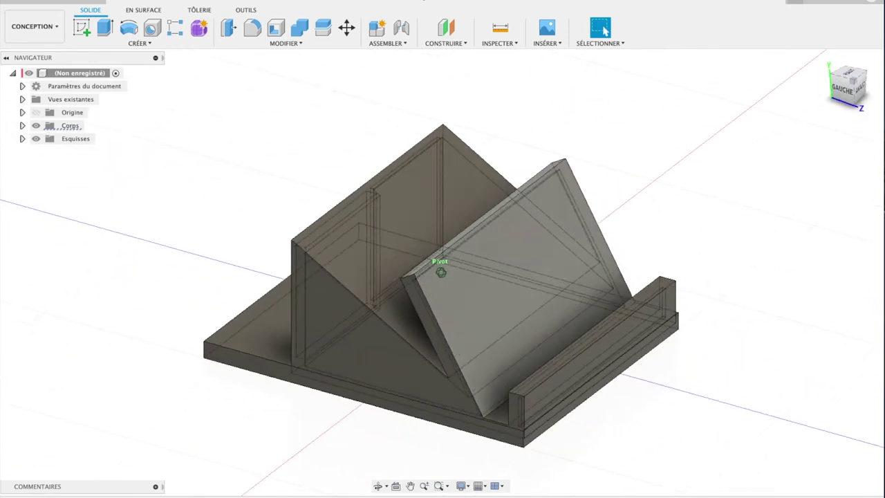
shift+middle_drag(440, 272, 440, 271)
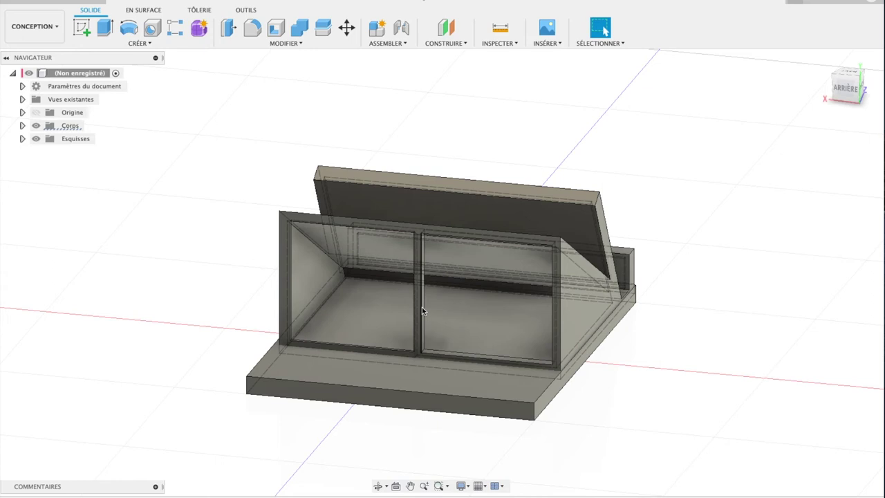
mouse_move(848, 86)
drag(846, 95, 632, 294)
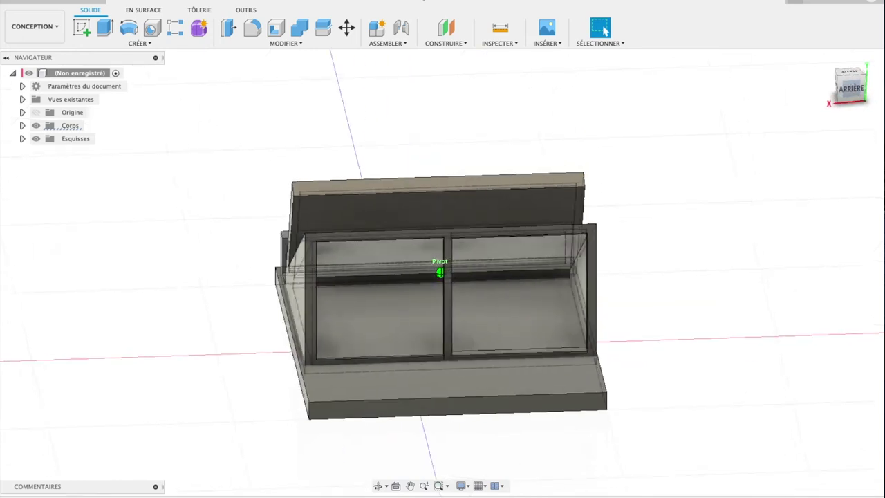
Extrude the rear triangular face two-sided, 38.647 mm and −35.77 mm, joined to the stand.
click(580, 276)
key(e)
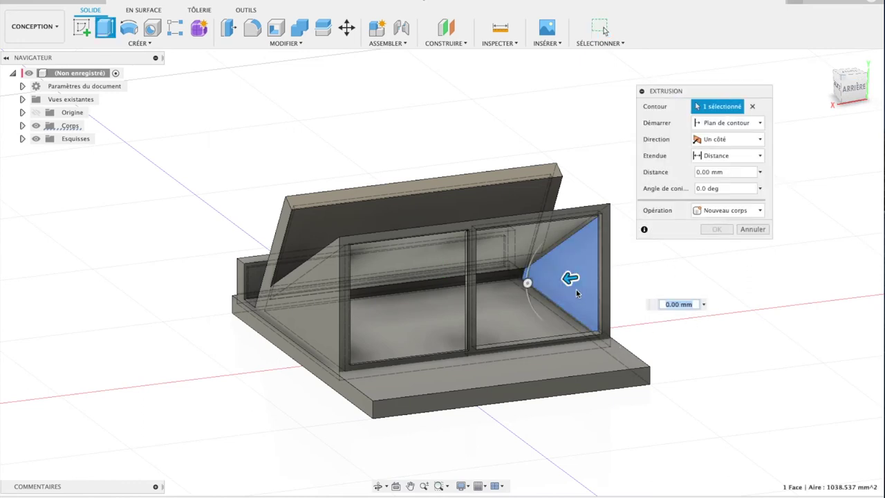
drag(570, 278, 438, 297)
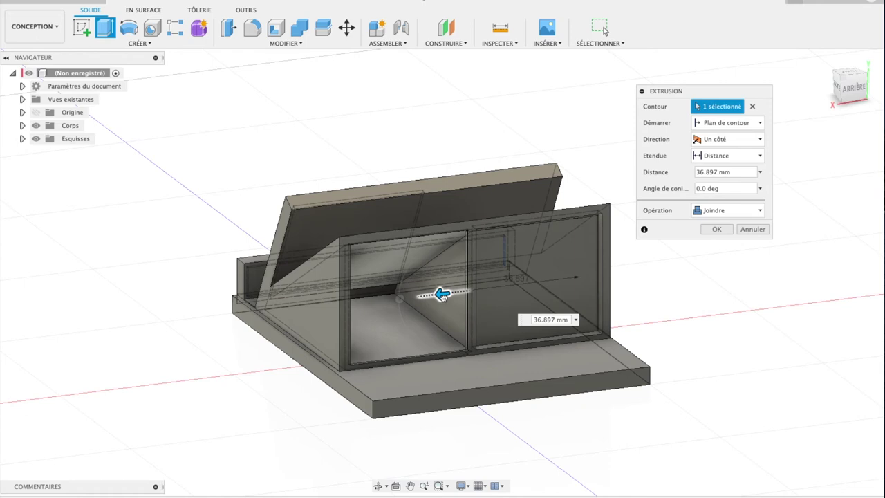
drag(437, 296, 437, 297)
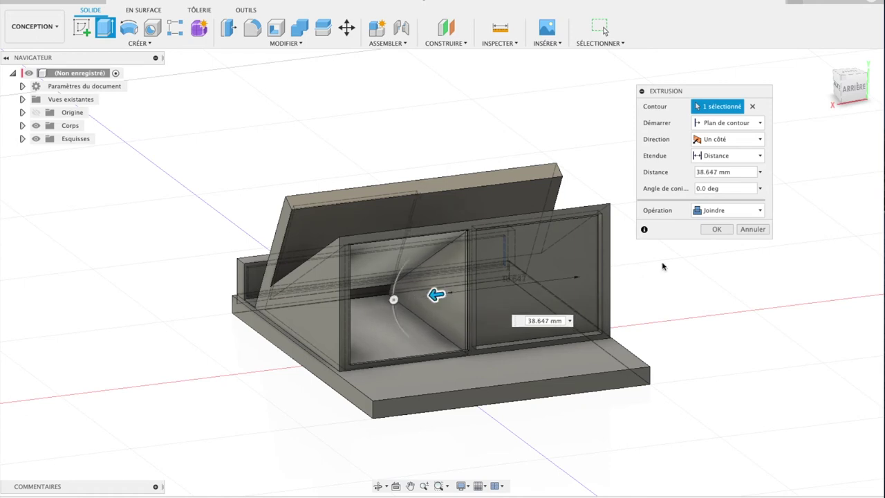
click(758, 139)
click(721, 165)
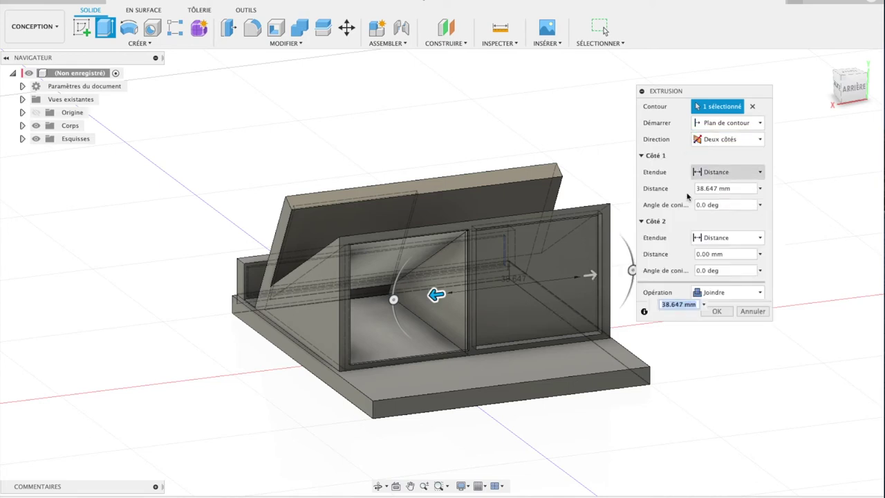
drag(592, 276, 470, 293)
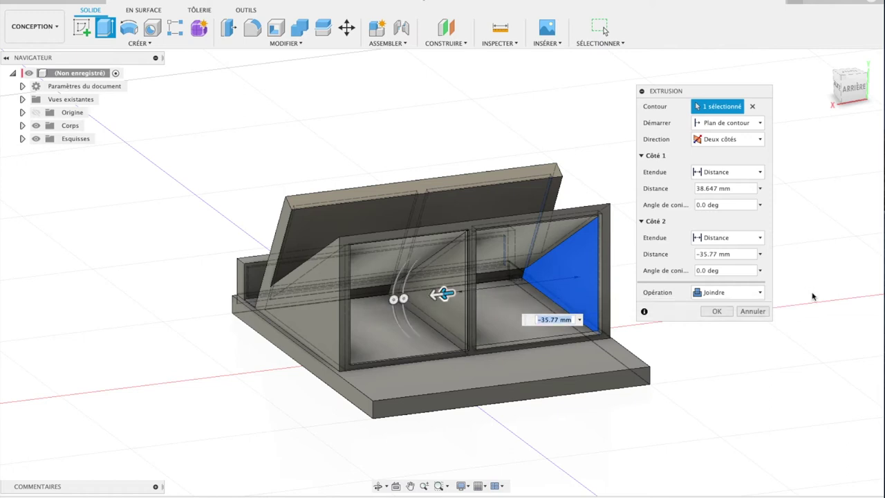
click(723, 312)
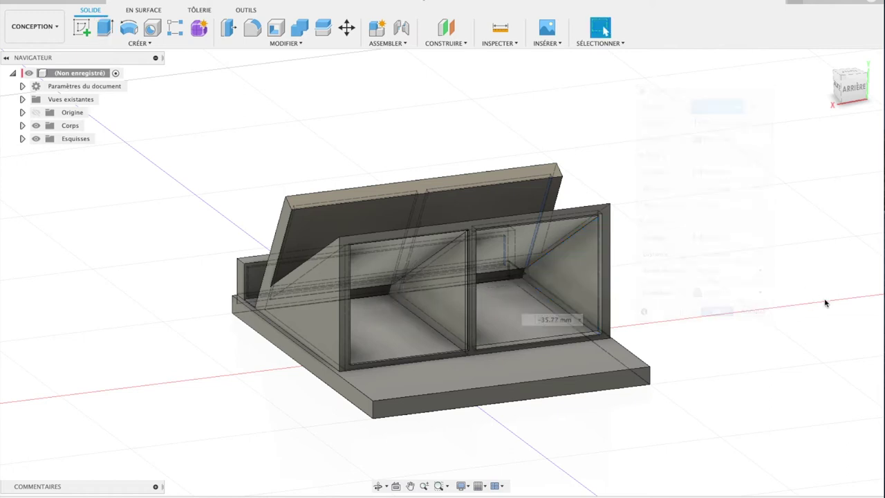
click(855, 97)
Start a new sketch on the stand's top face from a top-down view.
shift+middle_drag(440, 272, 484, 311)
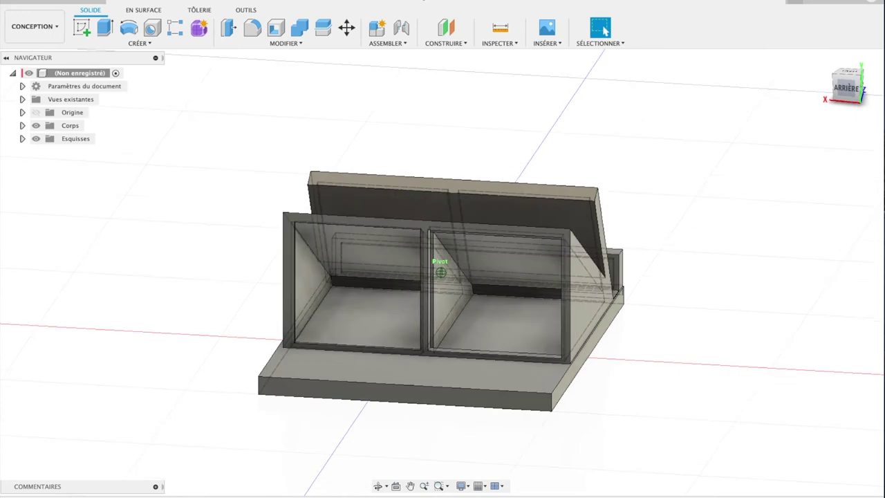
shift+middle_drag(440, 271, 360, 277)
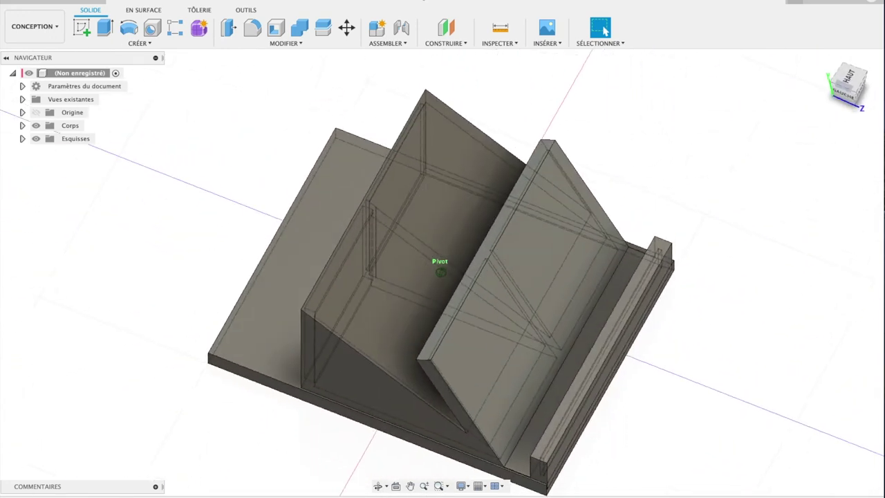
click(849, 78)
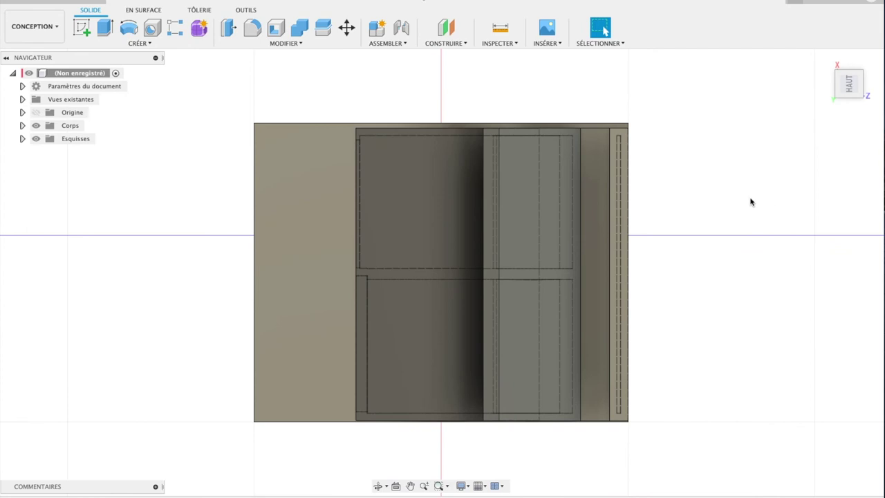
click(82, 28)
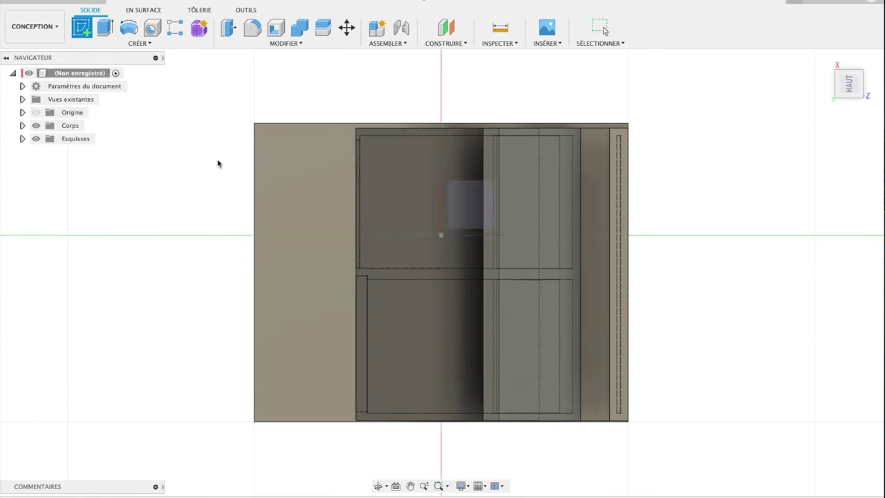
click(595, 190)
Draw a 4 × 30 mm rectangle near the top of the right edge strip.
click(105, 28)
click(588, 142)
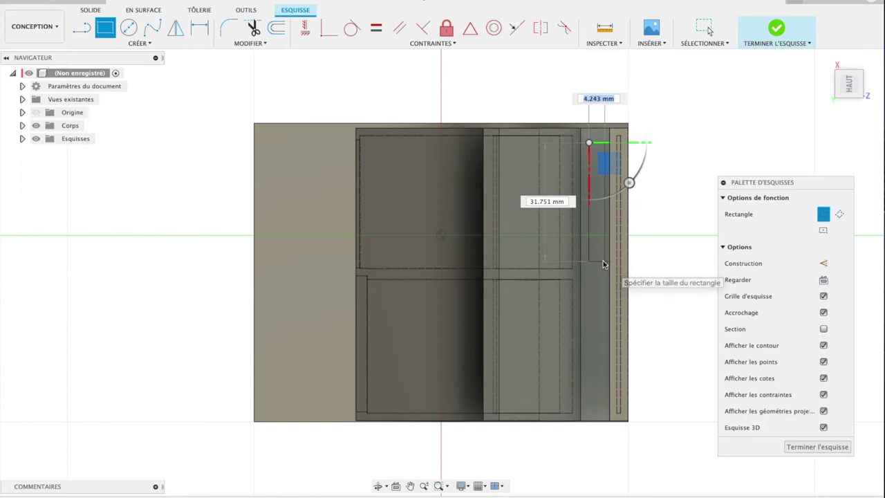
text(4)
key(Tab)
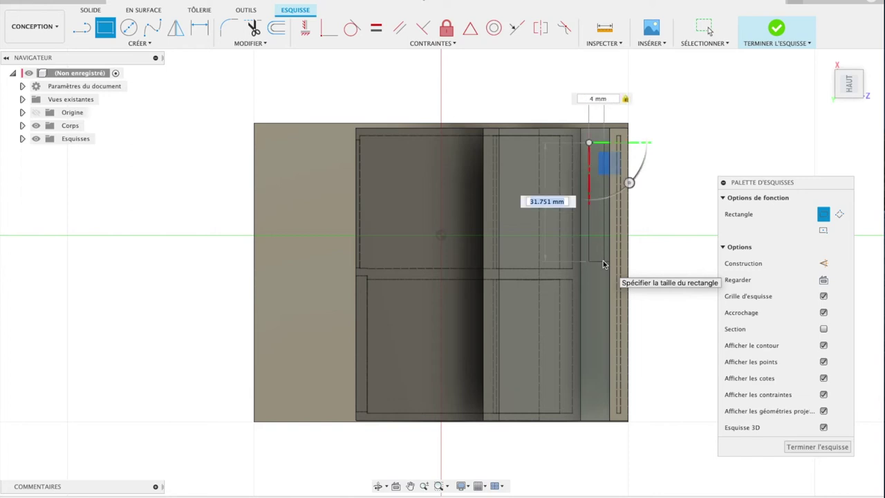
text(30)
key(Tab)
key(Return)
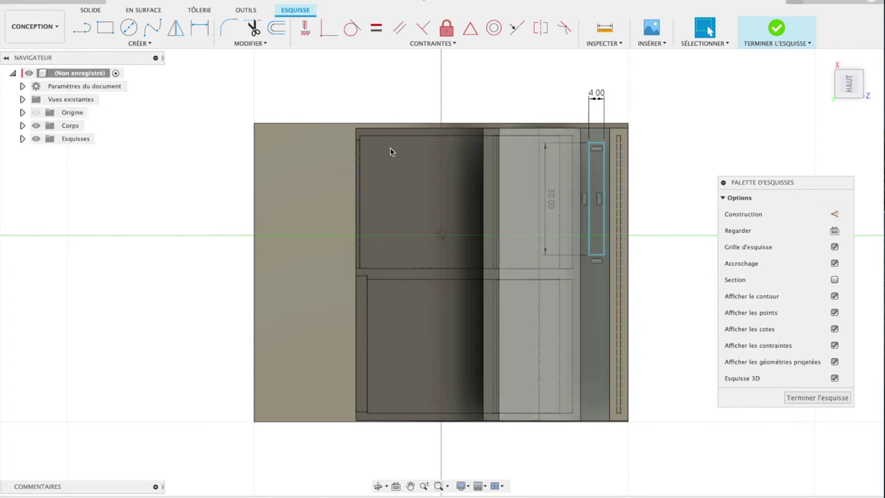
Draw a second 4 × 30 mm rectangle at the strip's bottom and select it.
click(105, 27)
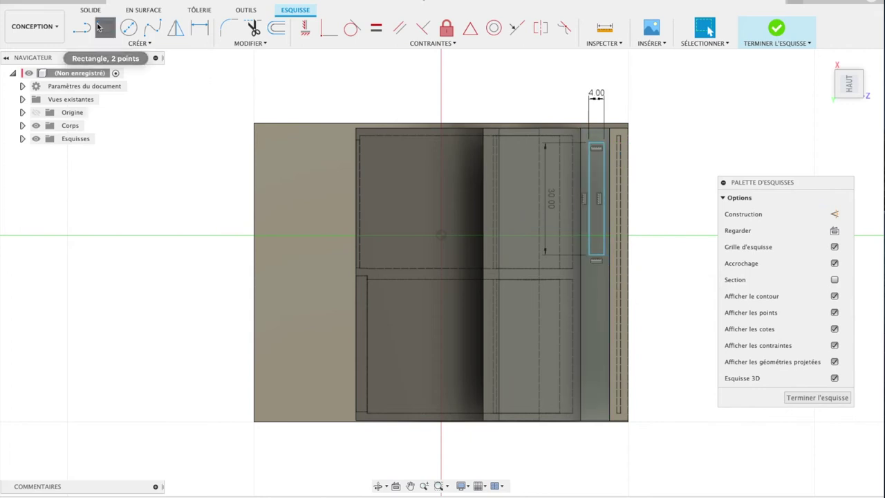
click(588, 411)
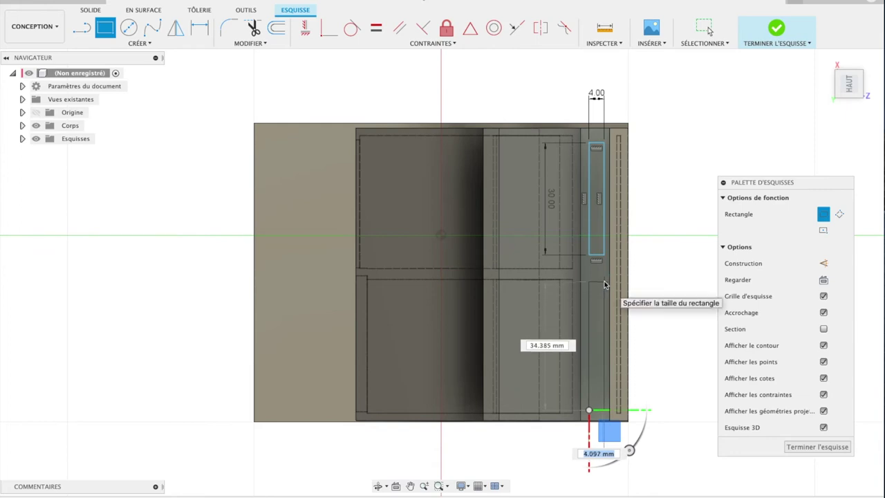
text(4)
key(Tab)
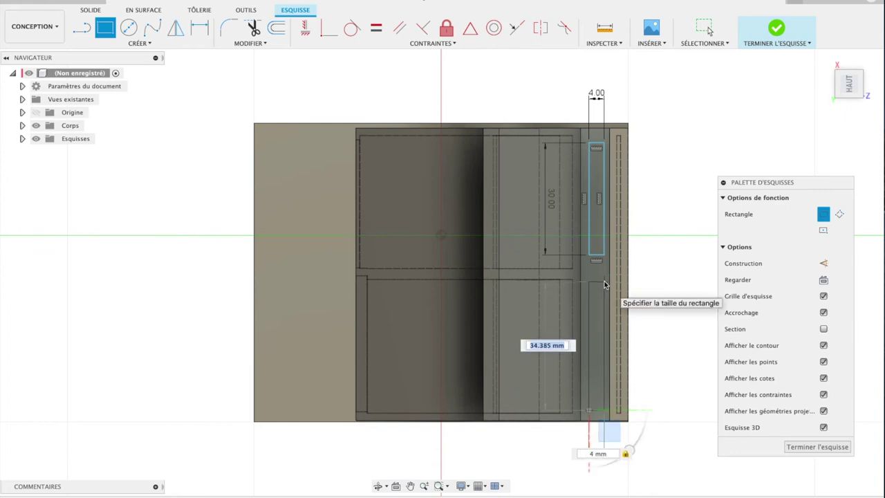
text(30)
key(Tab)
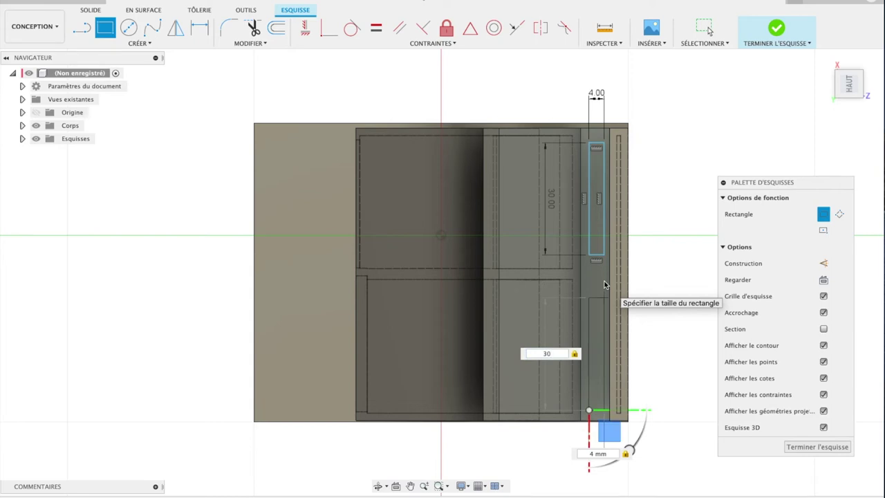
key(Return)
key(Escape)
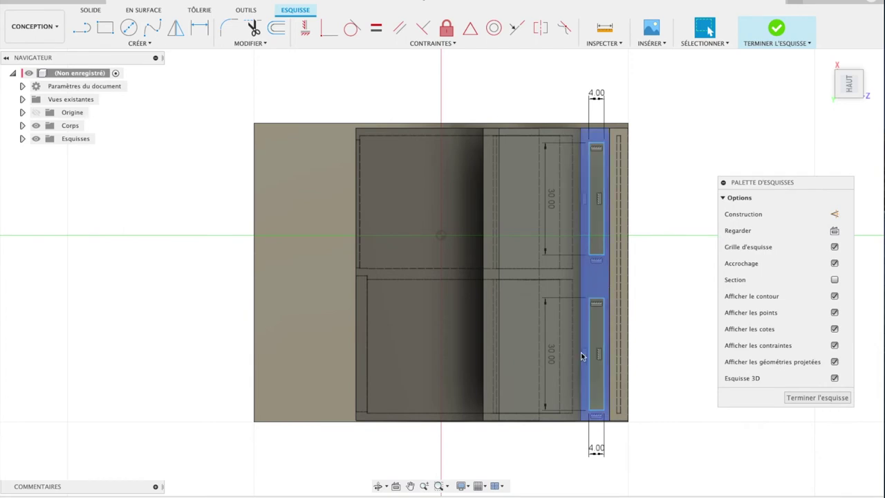
click(599, 349)
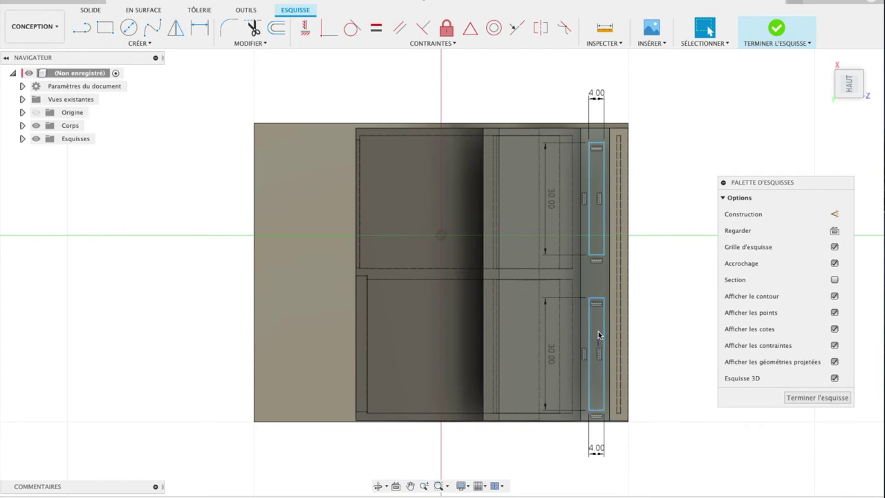
click(597, 347)
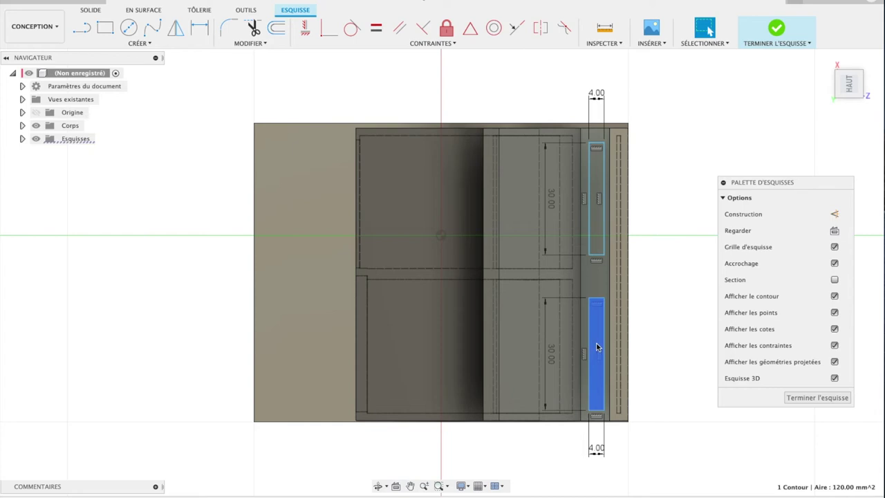
key(m)
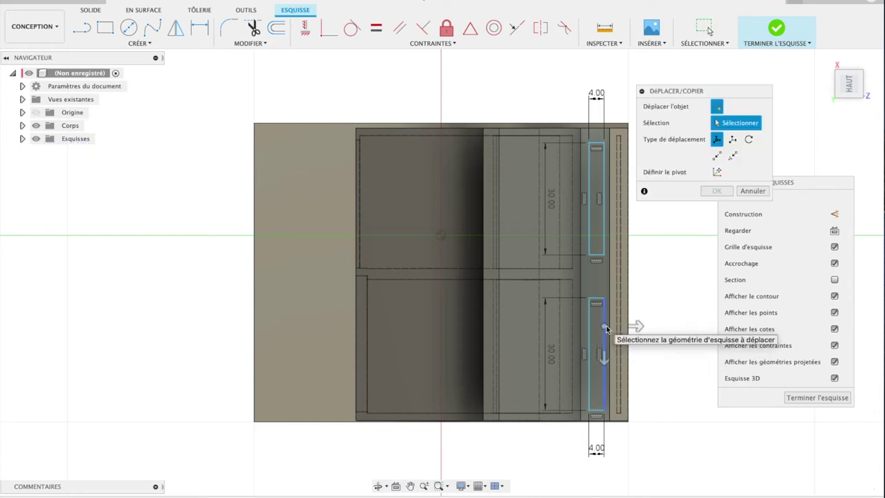
Move the lower rectangle up by 2.634 mm.
click(605, 327)
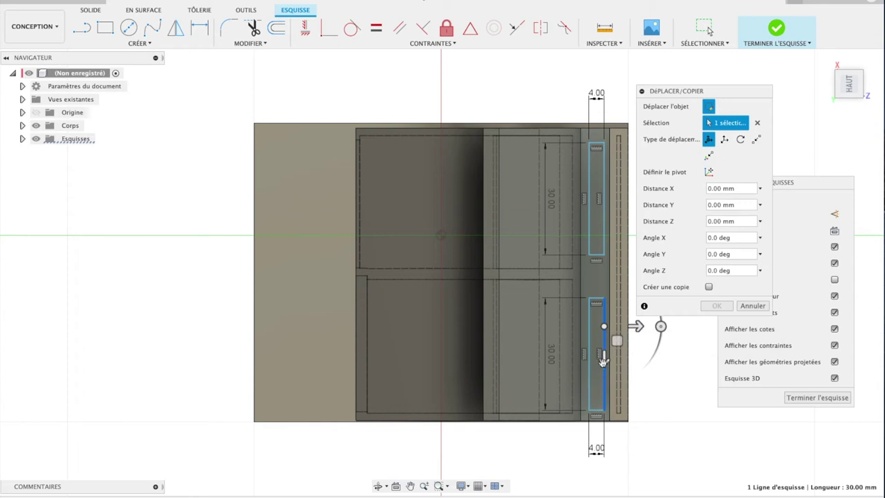
drag(603, 358, 604, 349)
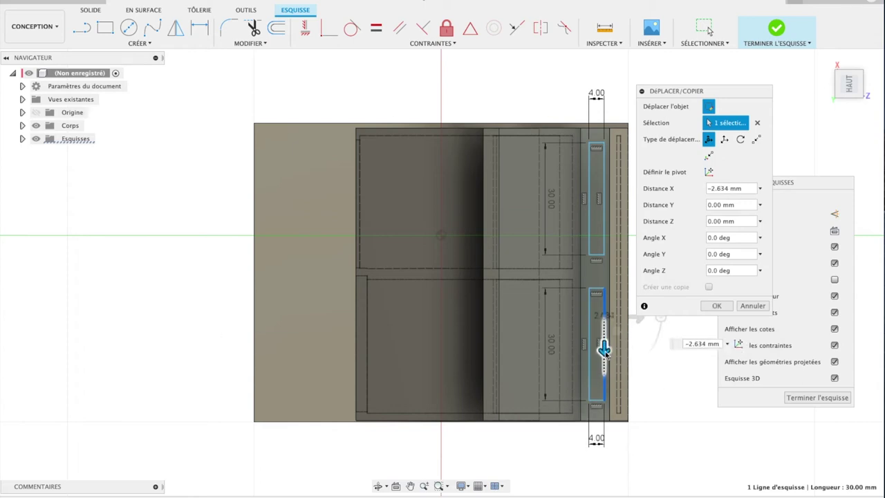
click(718, 306)
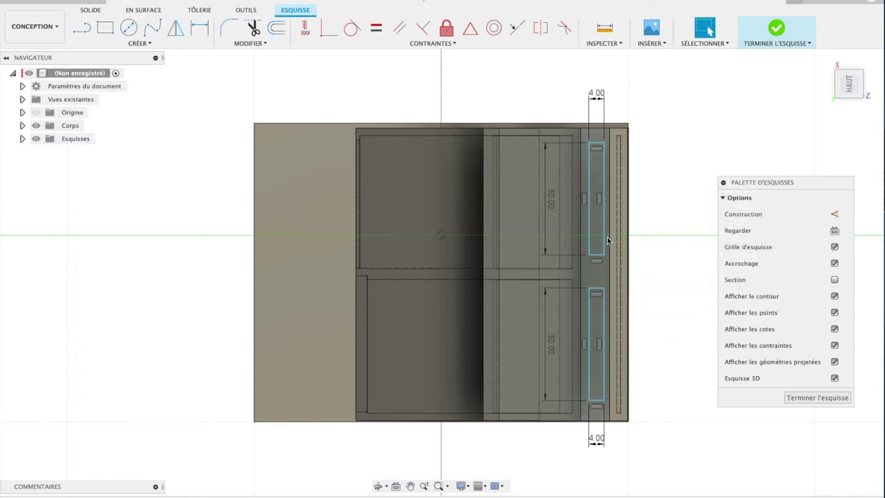
Cut both rectangle profiles 3.441 mm deep as slots in the front lip.
click(591, 219)
click(595, 226)
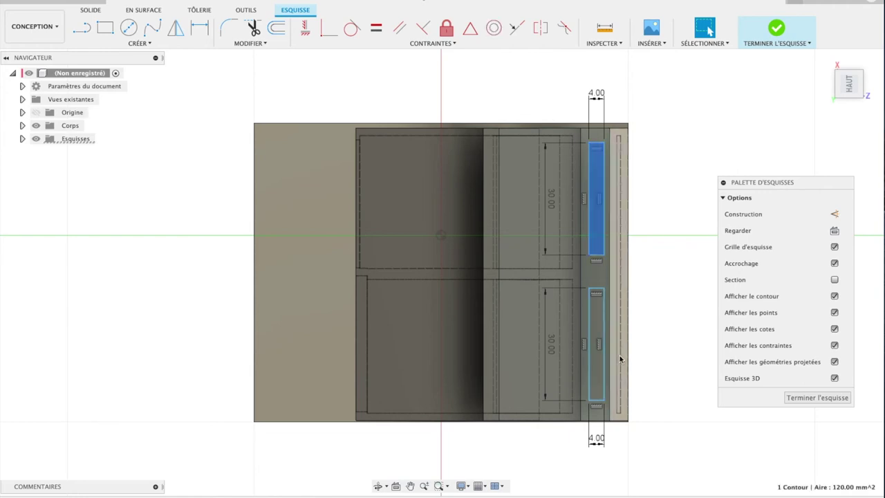
shift+click(598, 368)
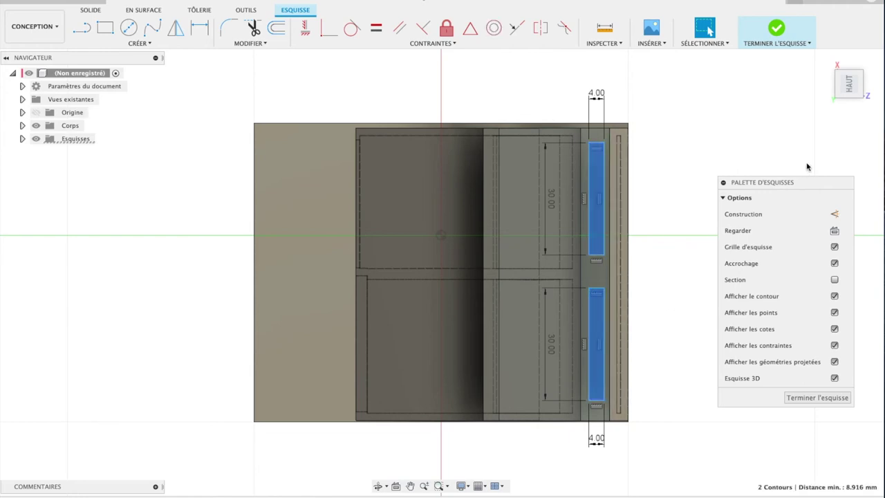
key(e)
drag(849, 84, 854, 97)
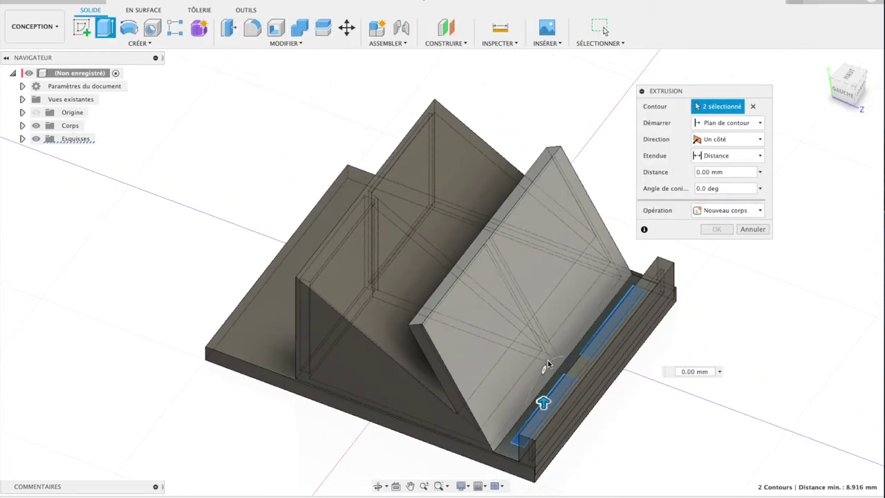
drag(543, 401, 545, 425)
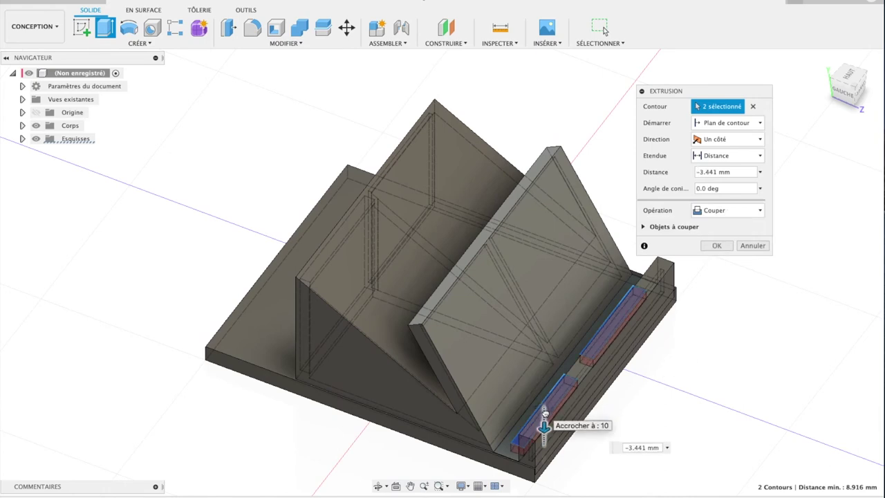
click(716, 246)
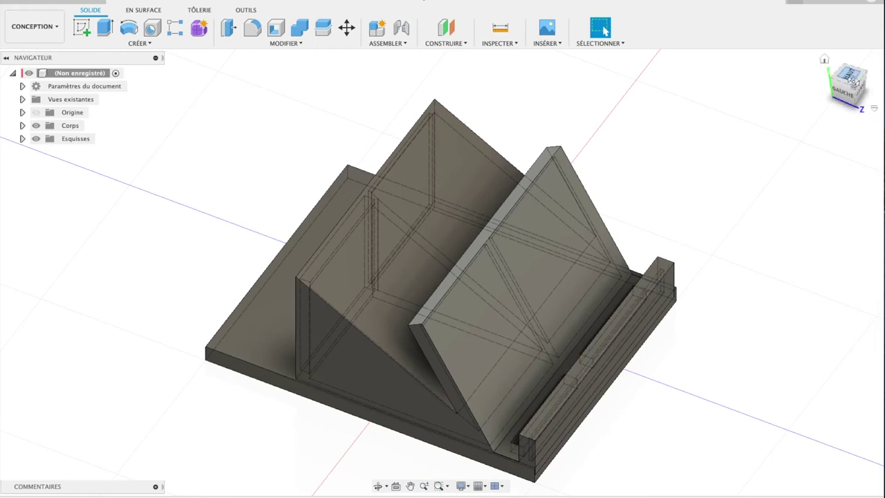
shift+middle_drag(439, 273, 440, 208)
Zoom in near the slots and cut the narrow 103.23 mm² face 12.973 mm deep.
shift+middle_drag(439, 273, 484, 304)
shift+middle_drag(440, 272, 442, 270)
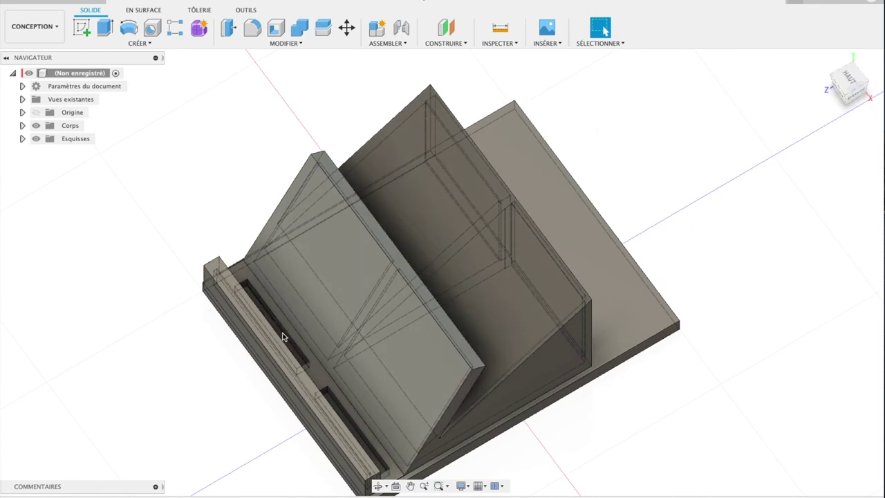
scroll(282, 332, up, 5)
scroll(282, 332, up, 3)
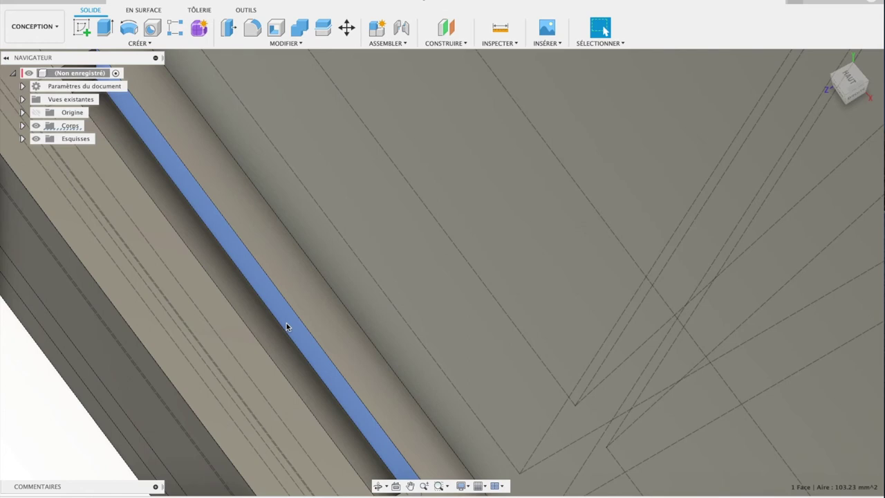
key(e)
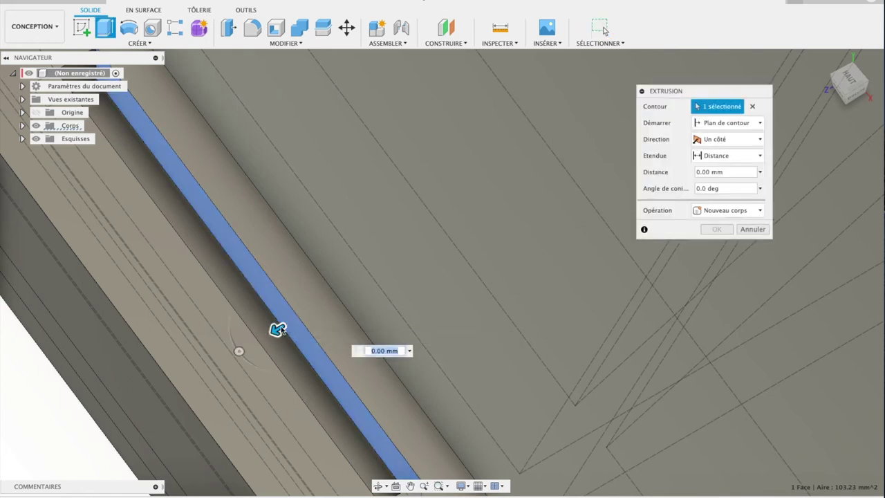
drag(276, 328, 526, 269)
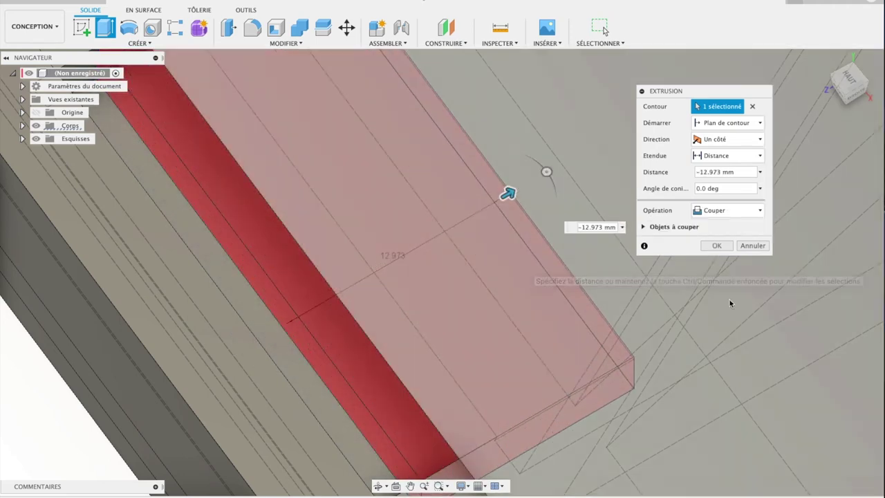
click(717, 246)
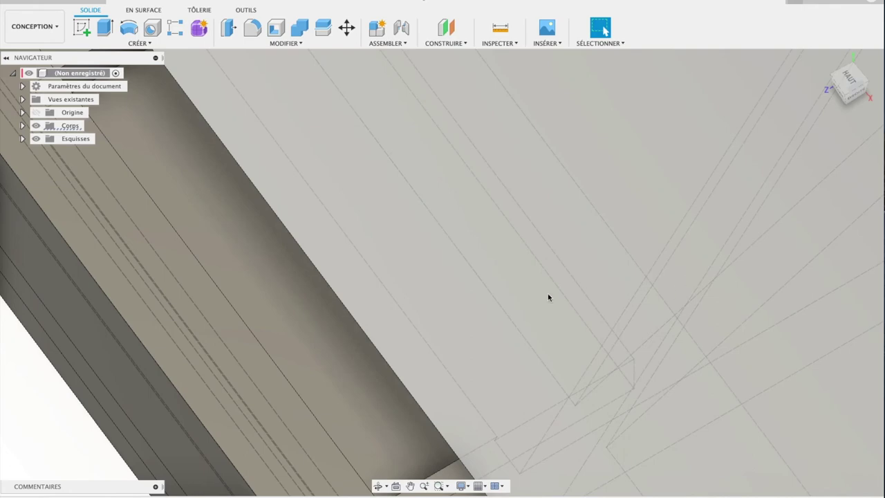
mouse_move(872, 81)
mouse_down()
mouse_move(740, 29)
mouse_move(706, 30)
mouse_move(756, 41)
mouse_move(691, 53)
mouse_move(668, 37)
mouse_move(612, 161)
mouse_up()
scroll(612, 161, down, 3)
scroll(612, 161, down, 3)
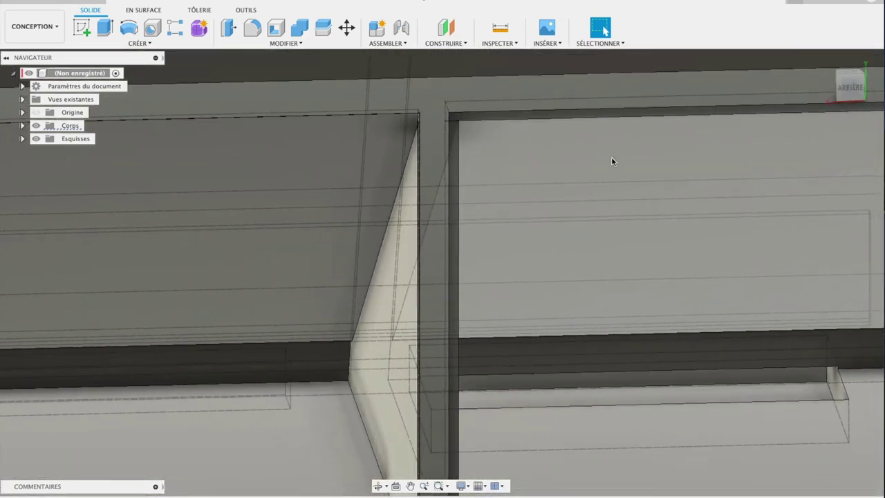
mouse_move(857, 90)
mouse_down()
mouse_move(845, 86)
mouse_move(856, 88)
mouse_up()
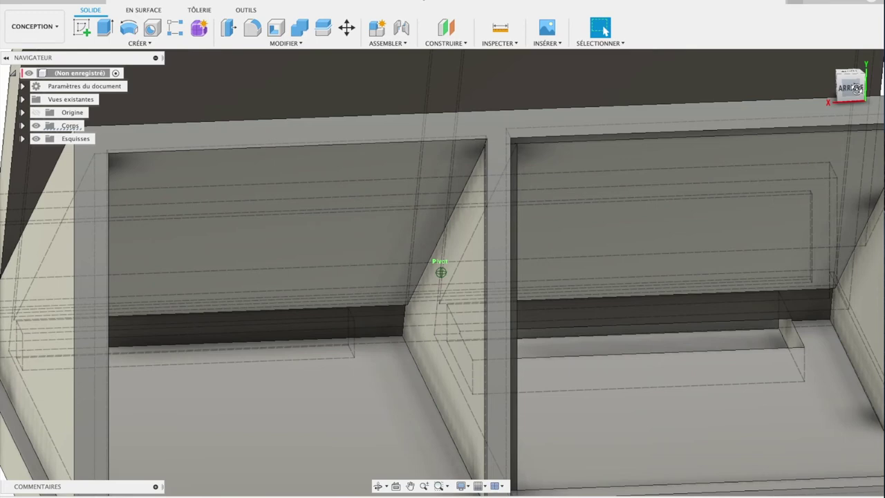
drag(855, 88, 850, 88)
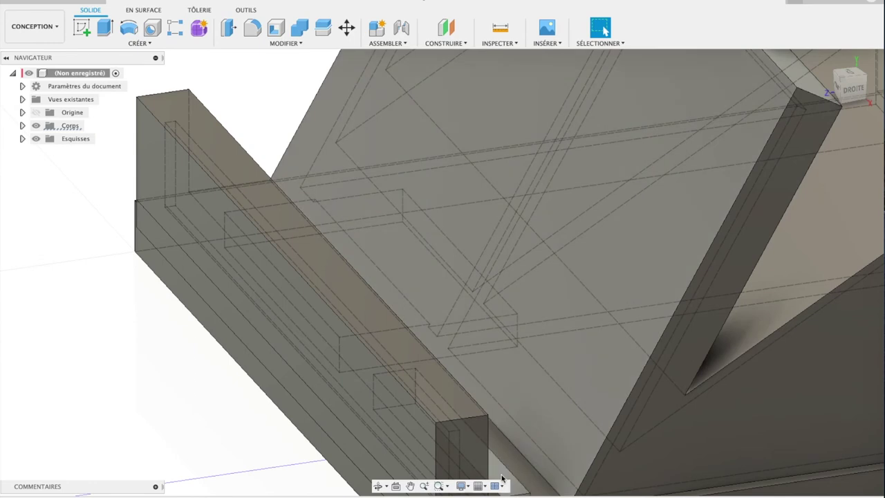
click(516, 476)
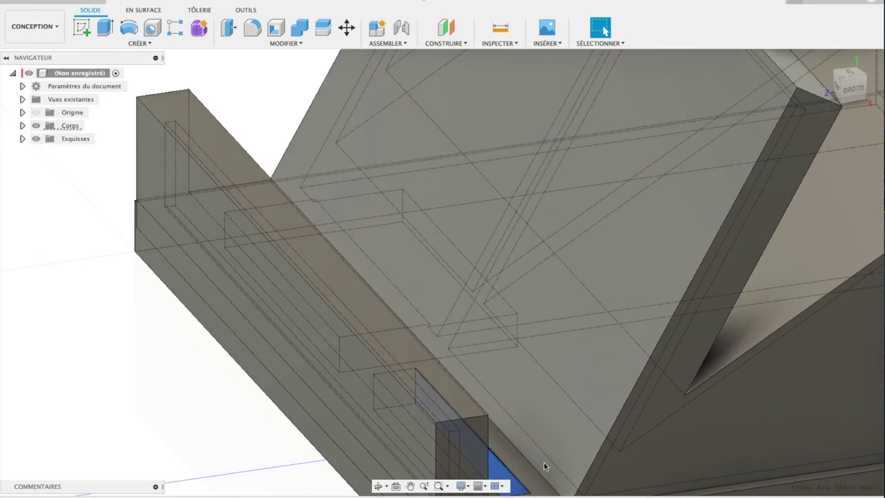
Cut the small end profile of the front lip 11.517 mm deep, then return Home.
key(e)
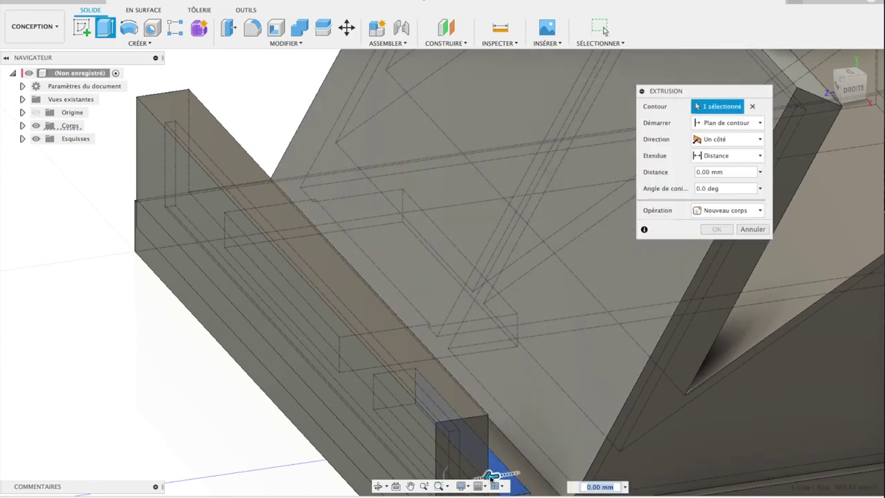
drag(490, 476, 612, 468)
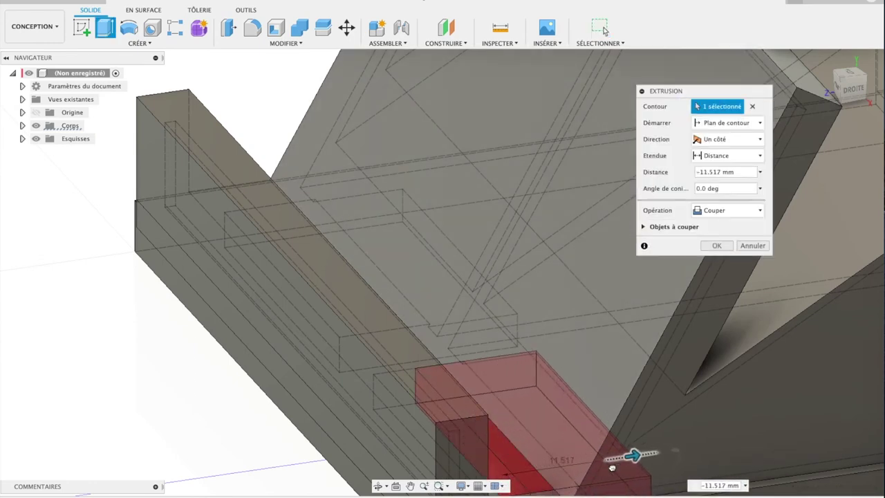
click(717, 246)
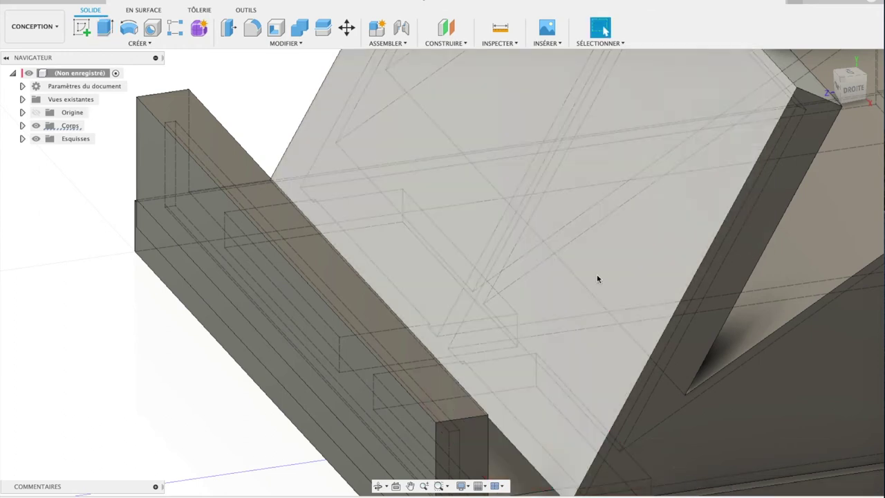
mouse_move(851, 88)
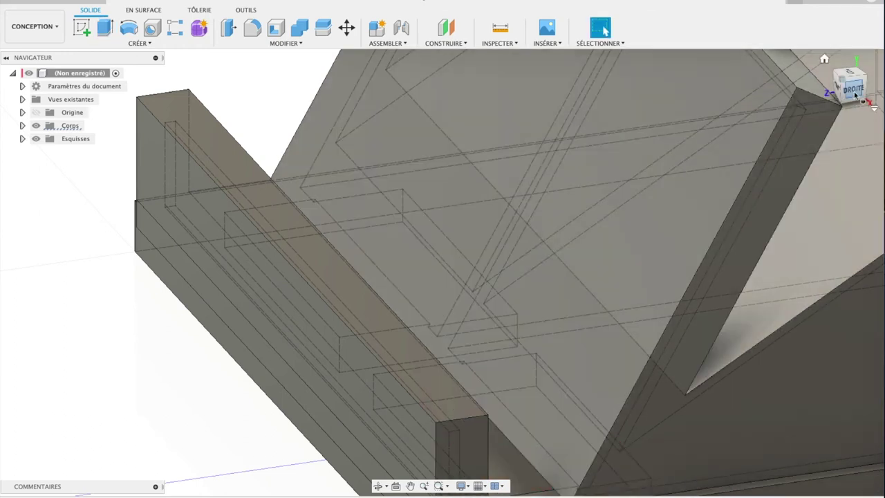
drag(855, 95, 816, 96)
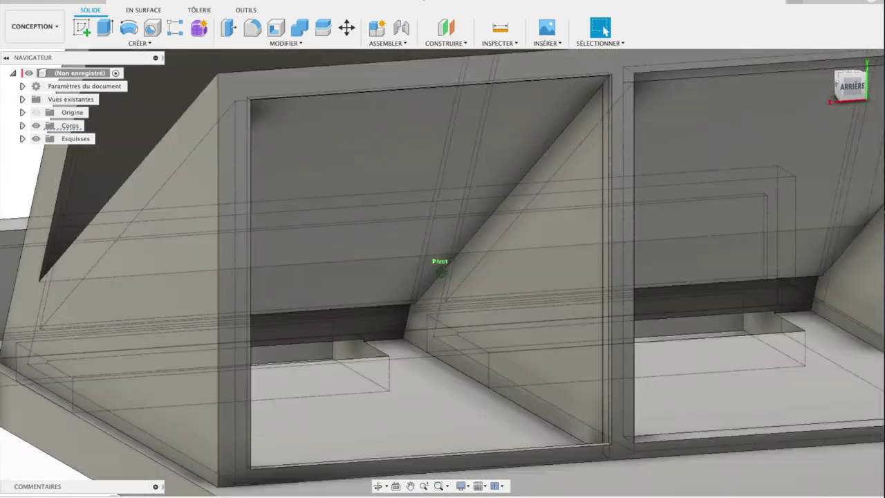
shift+middle_drag(441, 271, 414, 271)
shift+middle_drag(440, 271, 806, 84)
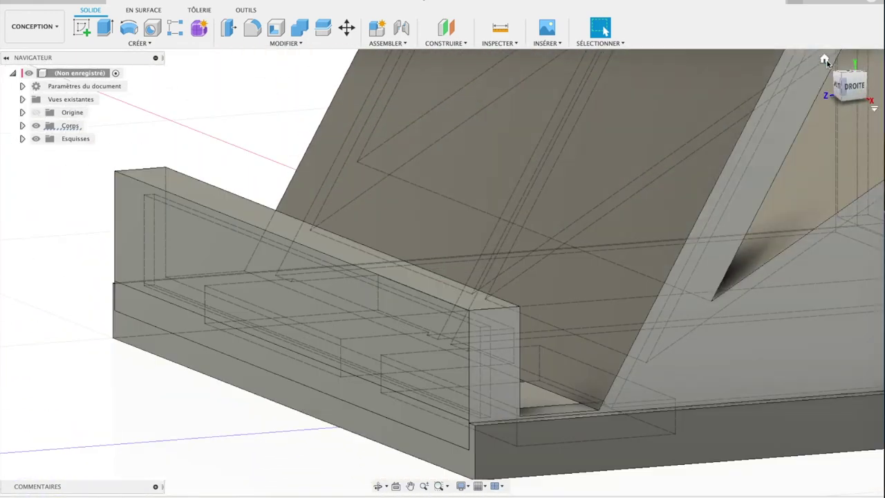
click(824, 61)
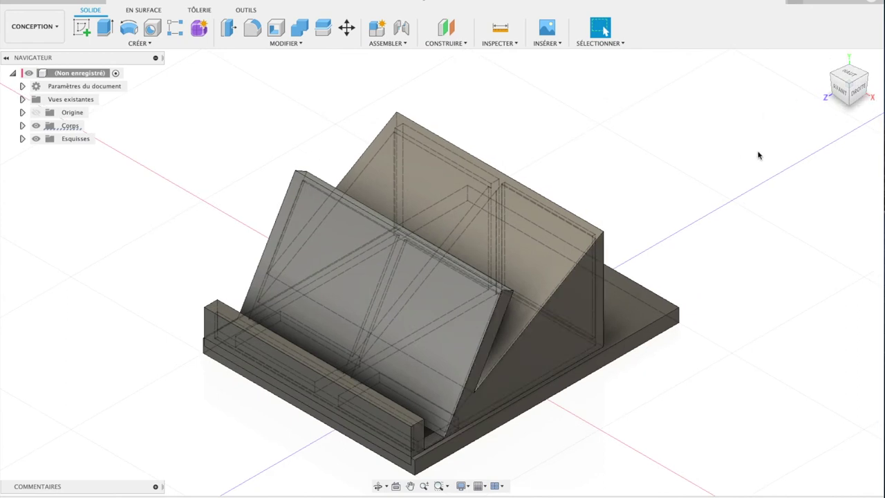
Round two top edges of the front lip with 1 mm fillets.
click(265, 345)
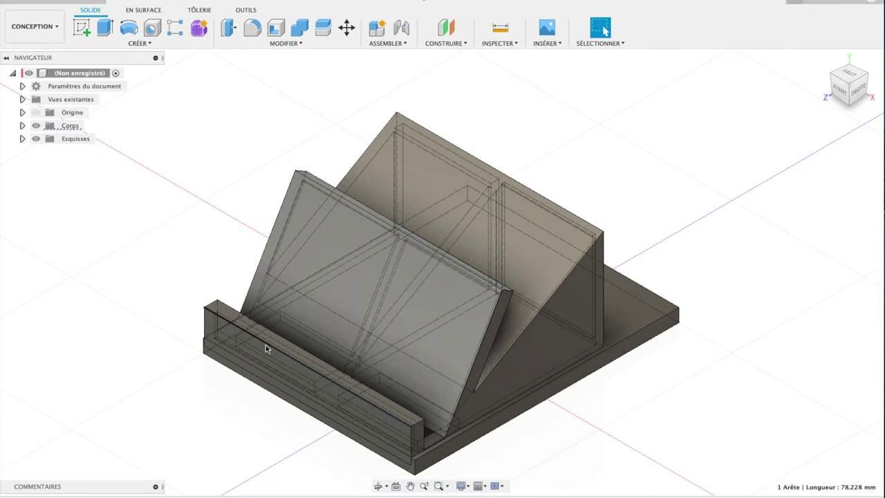
click(253, 33)
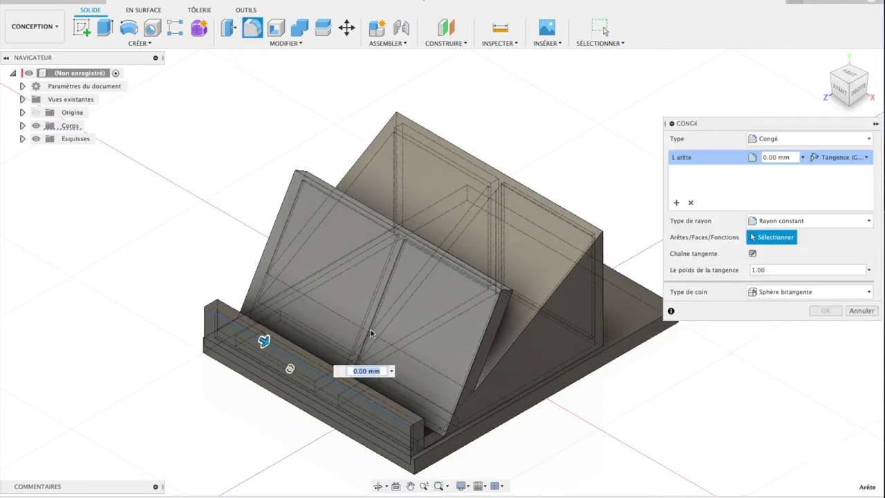
click(802, 158)
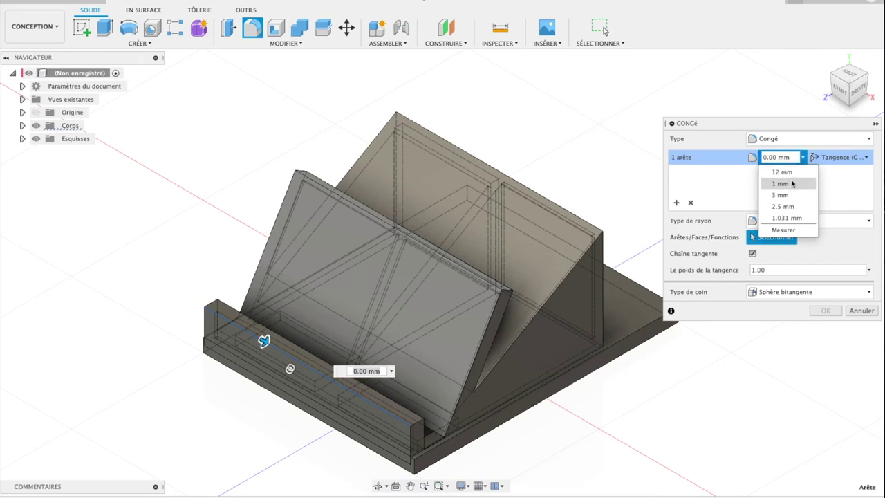
click(781, 183)
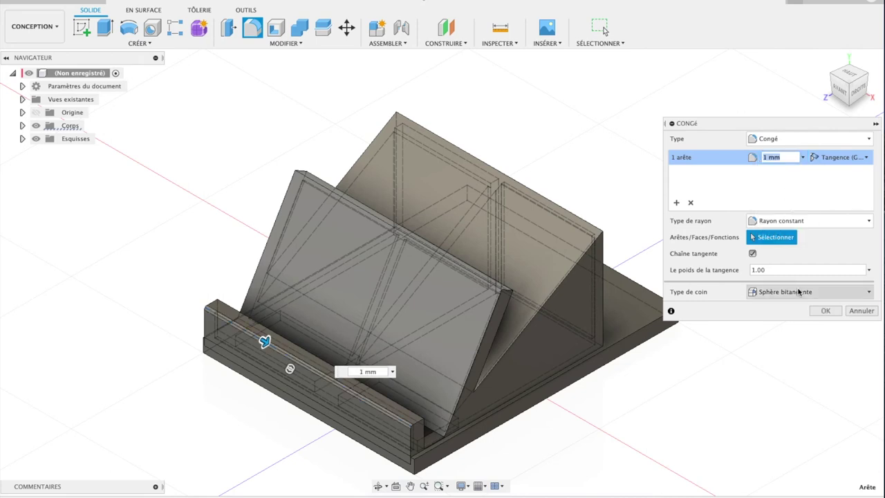
click(820, 312)
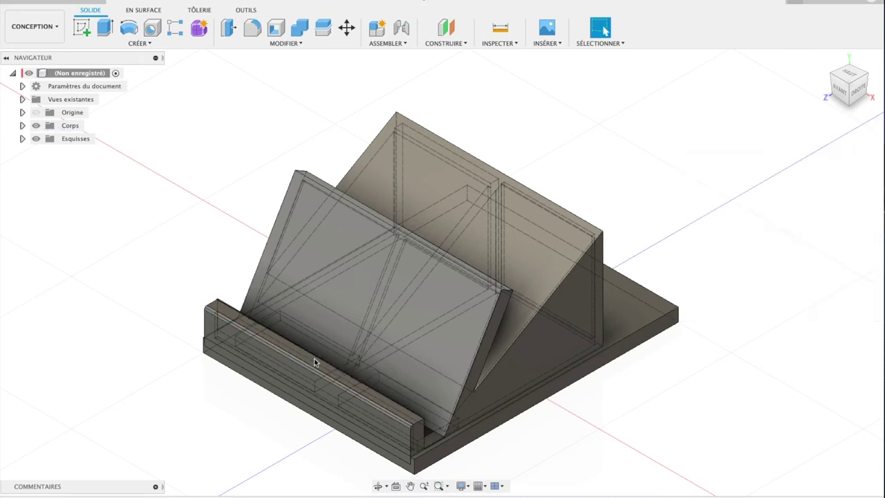
click(315, 356)
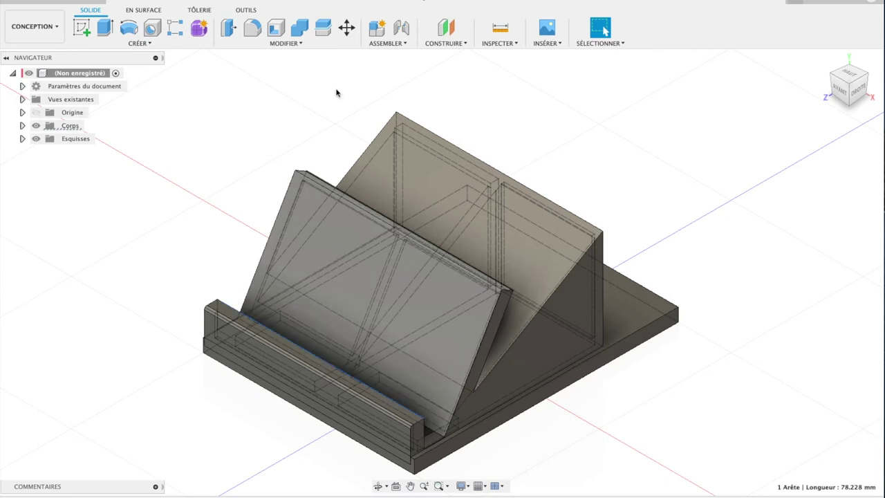
click(253, 28)
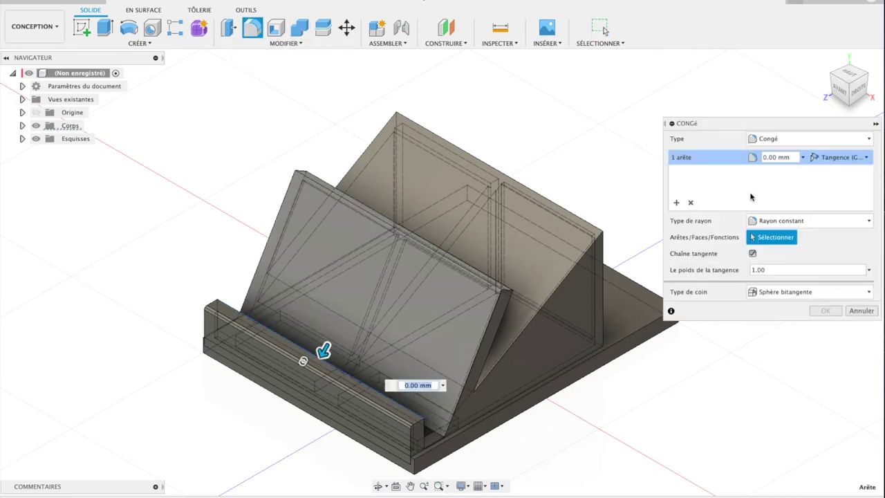
click(803, 159)
click(798, 172)
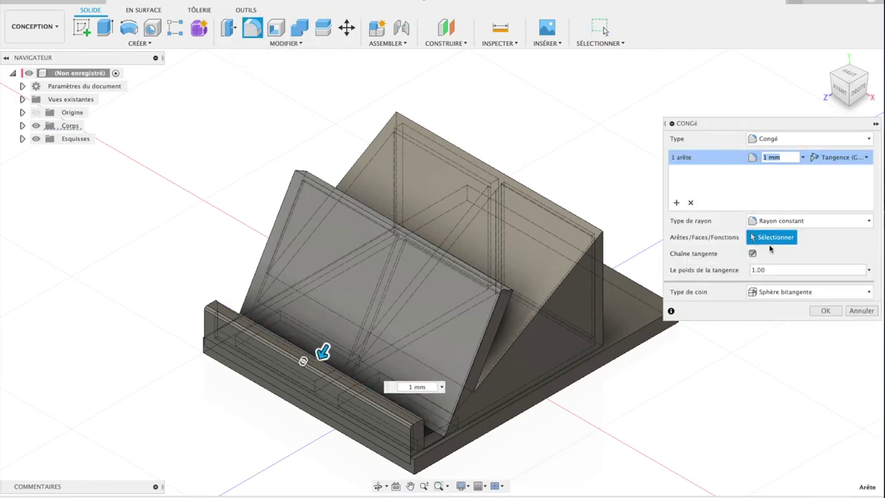
click(826, 310)
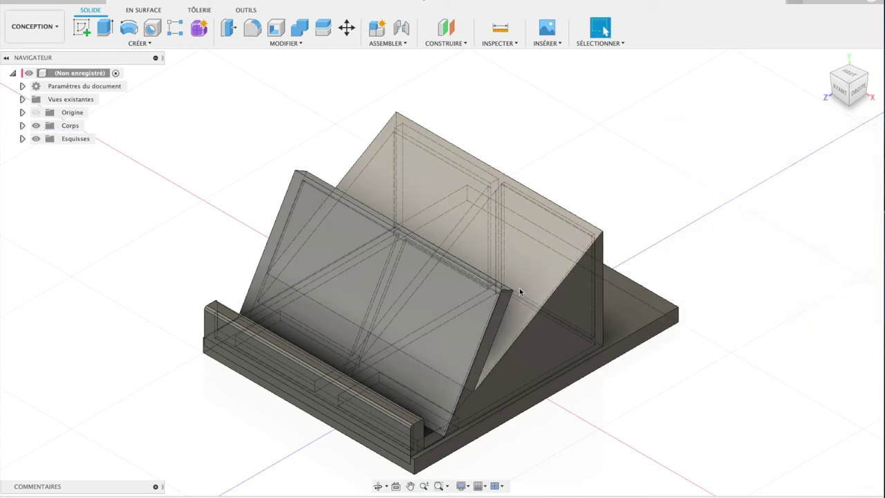
Give the tilted panel's top edge a 1 mm fillet.
click(493, 287)
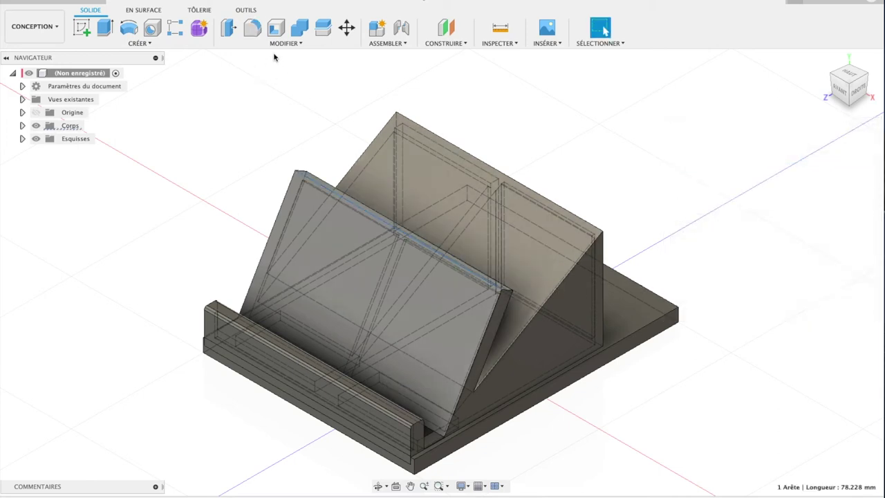
click(253, 28)
click(618, 315)
click(590, 327)
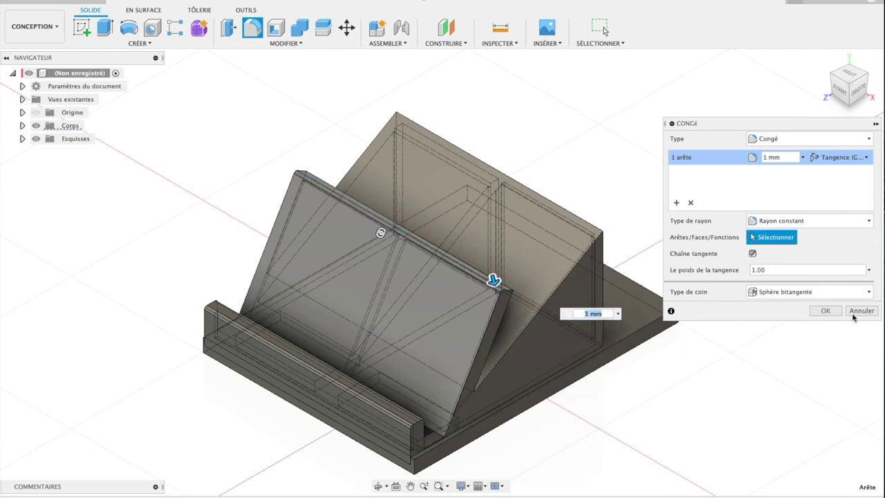
click(826, 311)
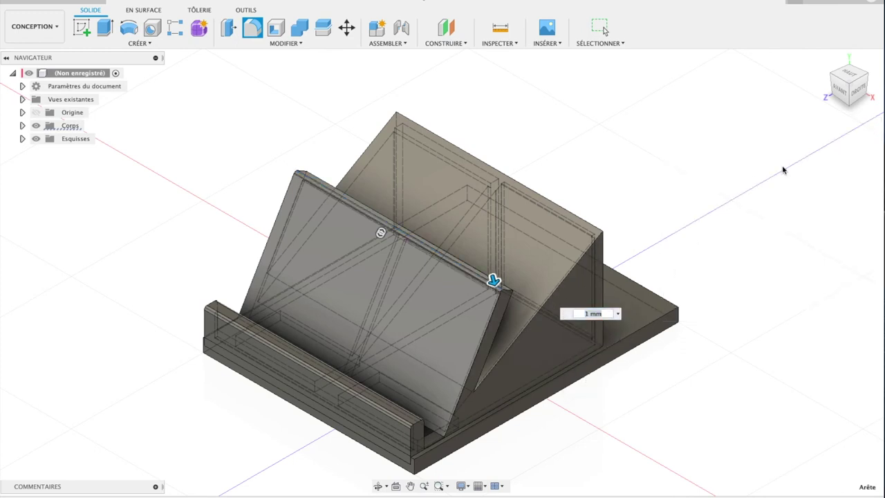
shift+middle_drag(726, 124, 541, 120)
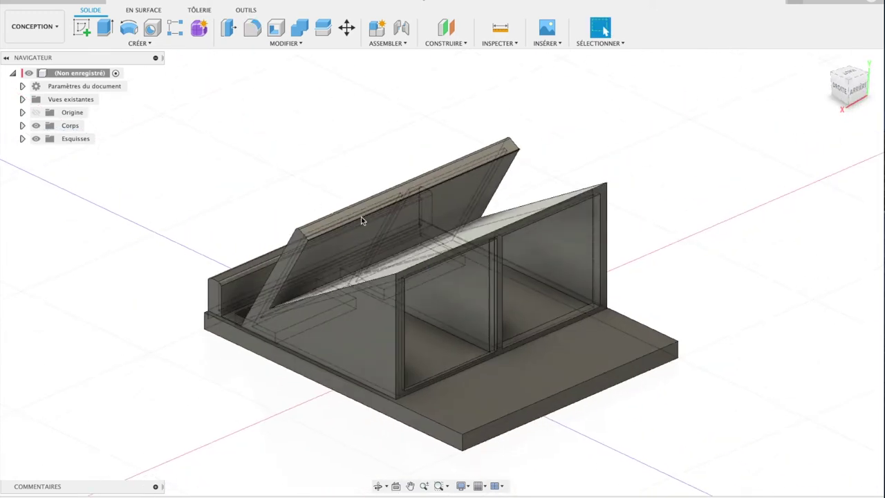
Fillet the tilted panel's back top edge with a 1 mm radius.
click(361, 217)
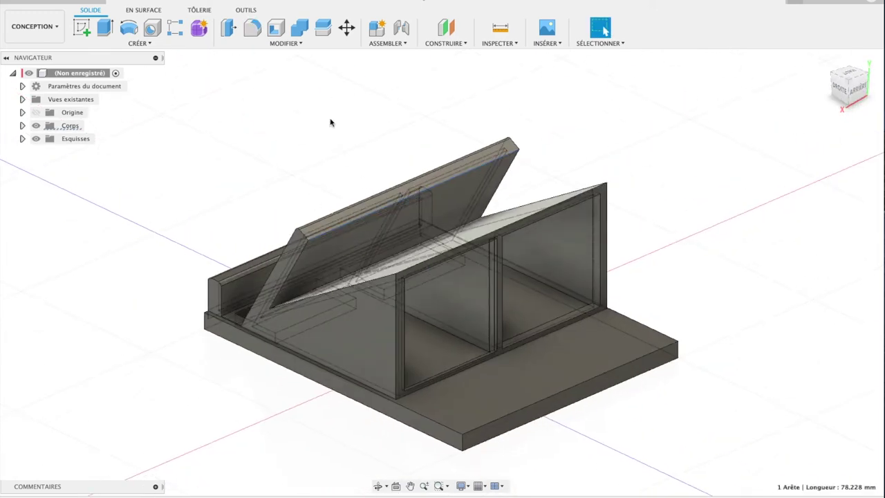
click(252, 28)
click(803, 157)
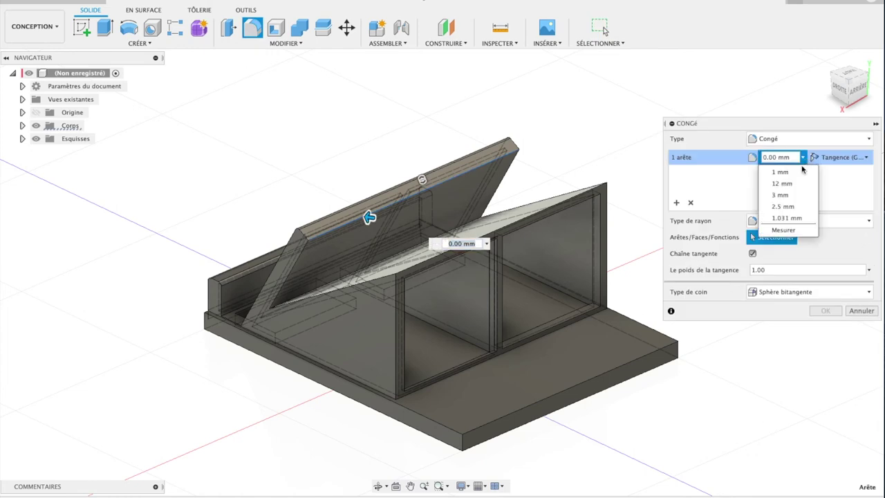
click(788, 171)
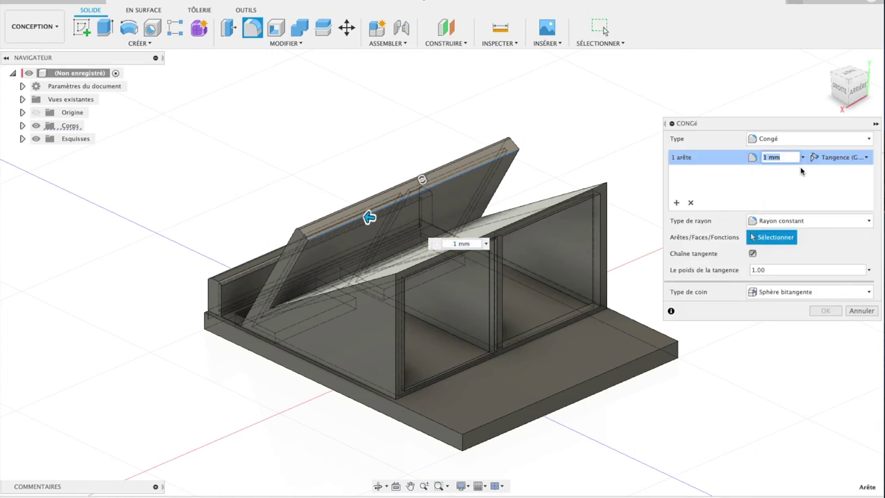
click(825, 312)
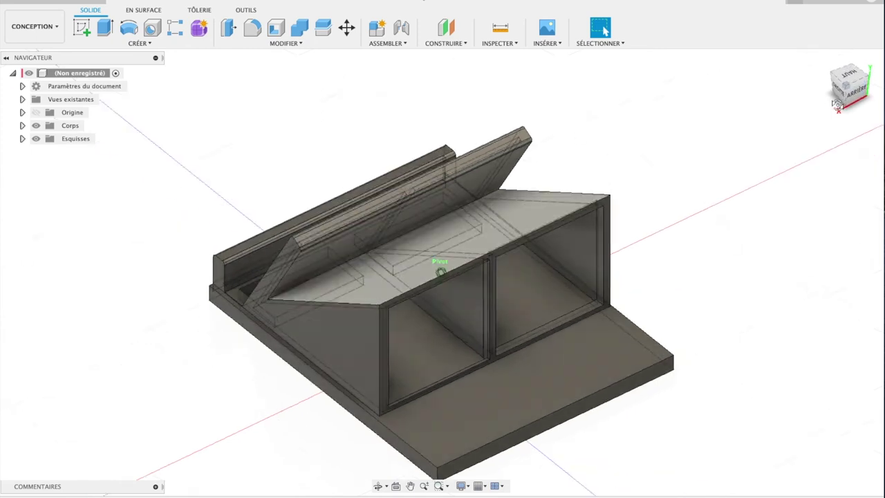
Orbit to the back view, zoom onto the base plate's right end and select its face.
drag(847, 85, 860, 96)
shift+middle_drag(440, 270, 440, 249)
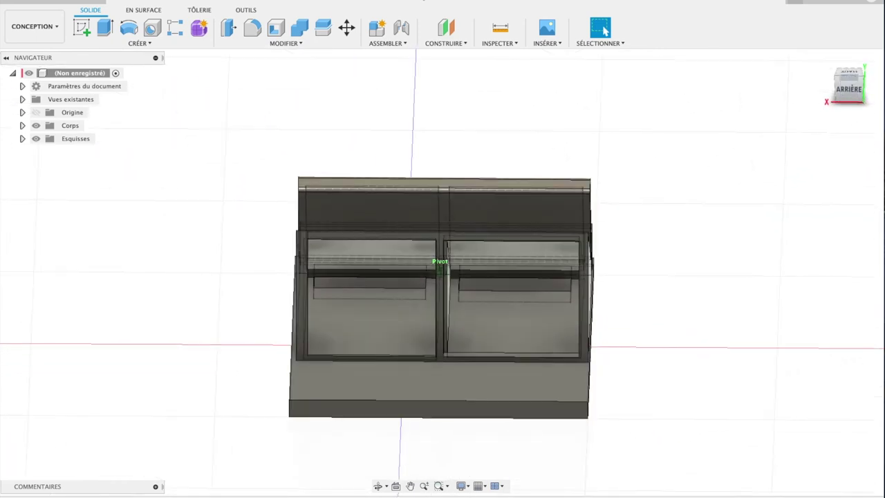
click(849, 88)
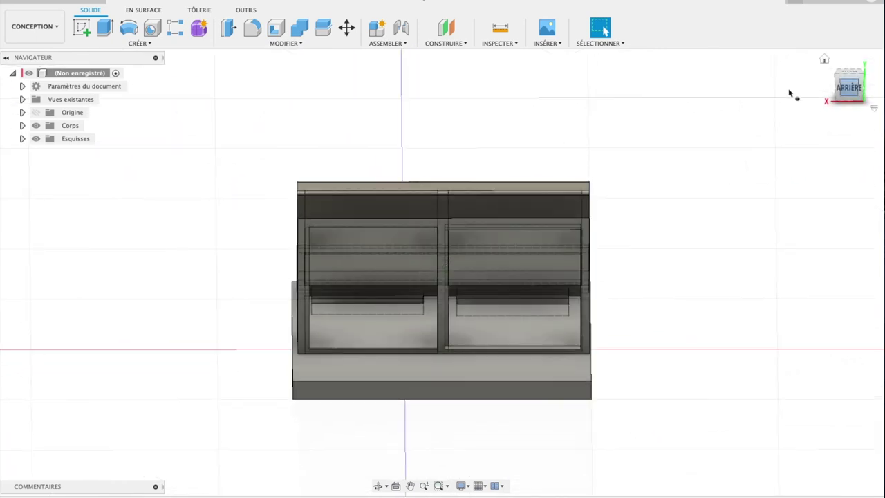
click(855, 93)
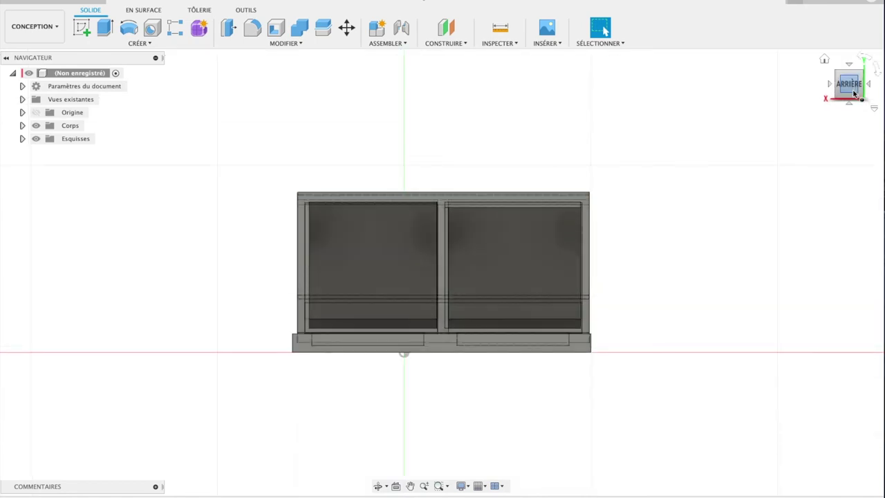
drag(852, 95, 847, 92)
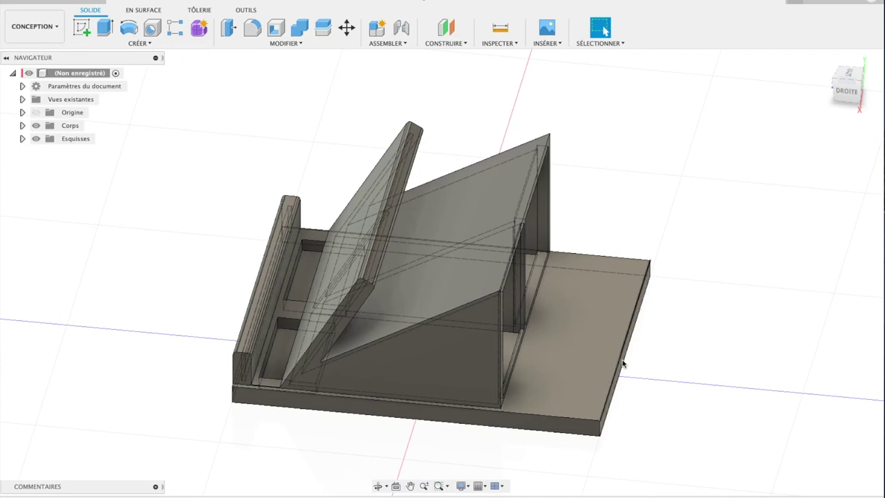
scroll(622, 363, up, 2)
scroll(622, 363, up, 2)
scroll(621, 363, up, 2)
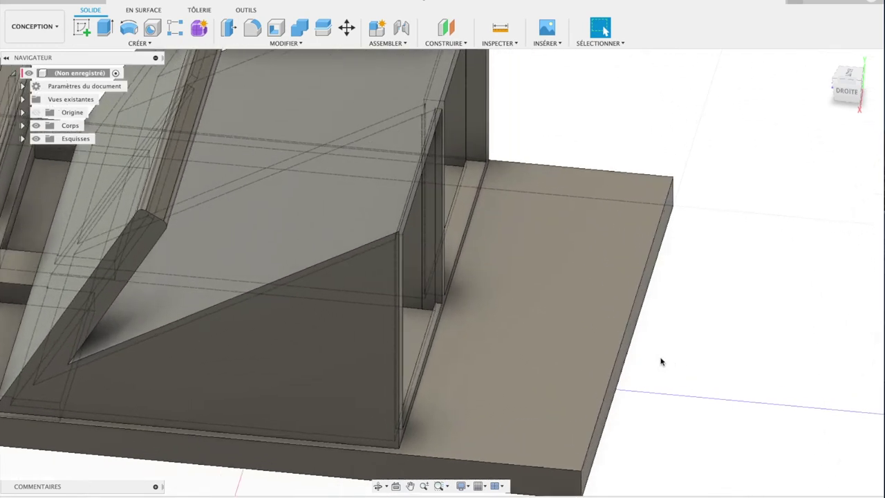
click(621, 363)
Cut 26.318 mm off the base plate's protruding end so it sits flush with the support.
key(e)
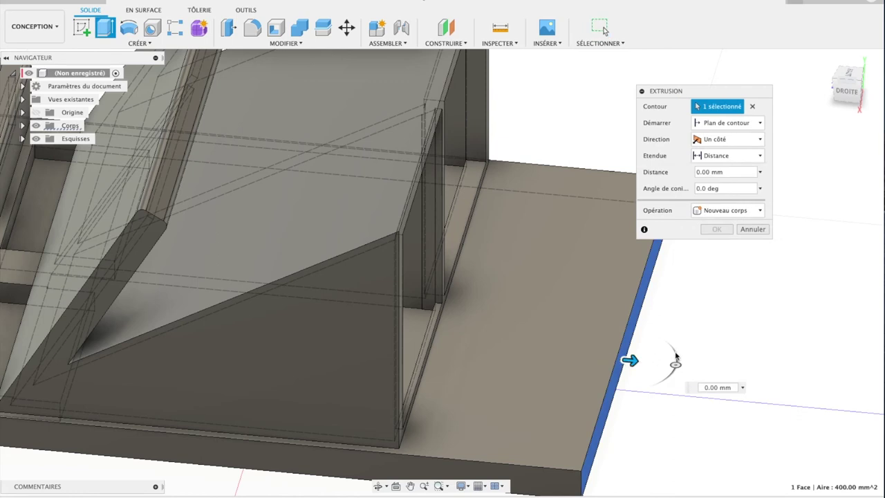
drag(630, 361, 456, 353)
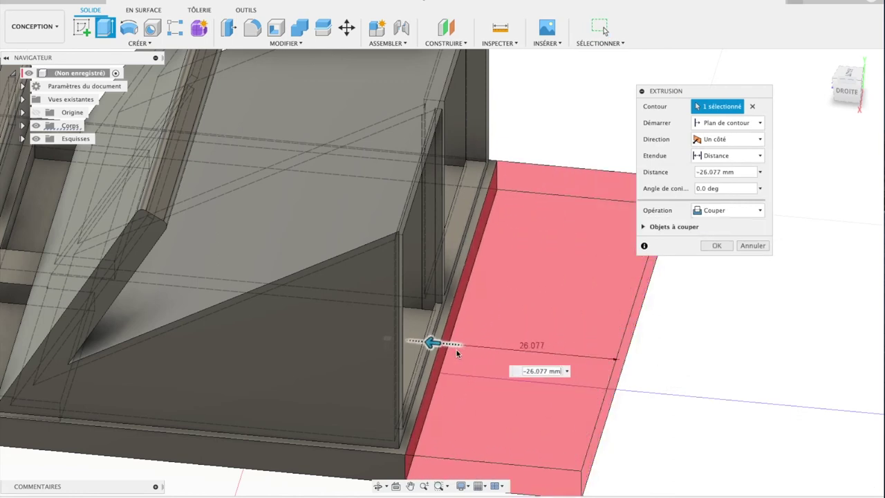
click(716, 245)
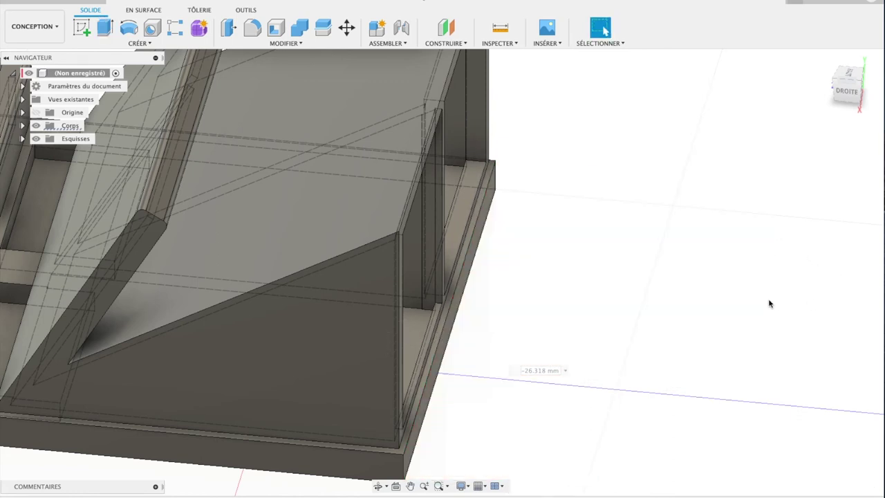
mouse_move(847, 86)
click(824, 60)
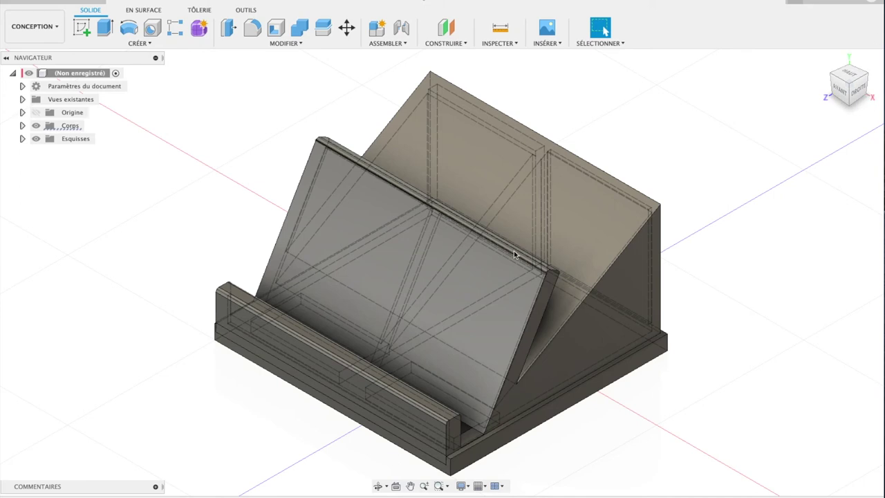
Zoom in and view the stand straight from the front (AVANT).
scroll(514, 255, down, 3)
scroll(513, 255, up, 2)
scroll(513, 255, up, 2)
scroll(514, 255, up, 1)
click(842, 94)
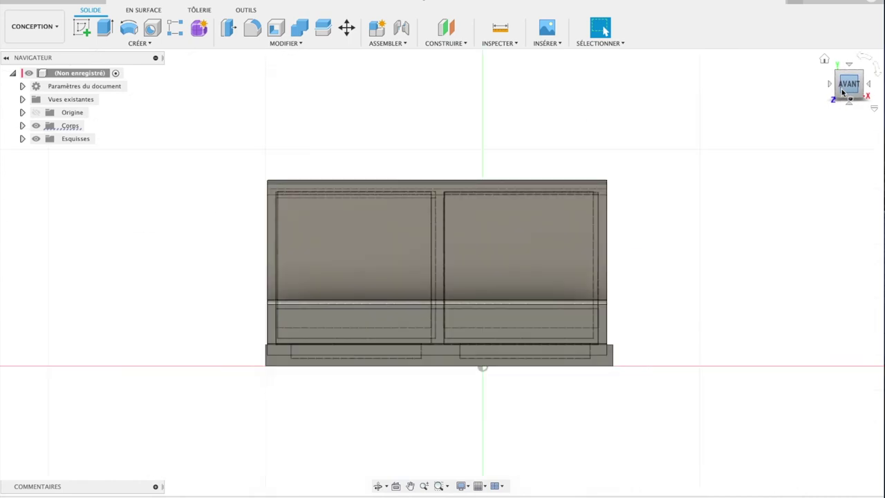
Turn to the stand's right side and select the sloped edge of the side support.
drag(847, 92, 820, 103)
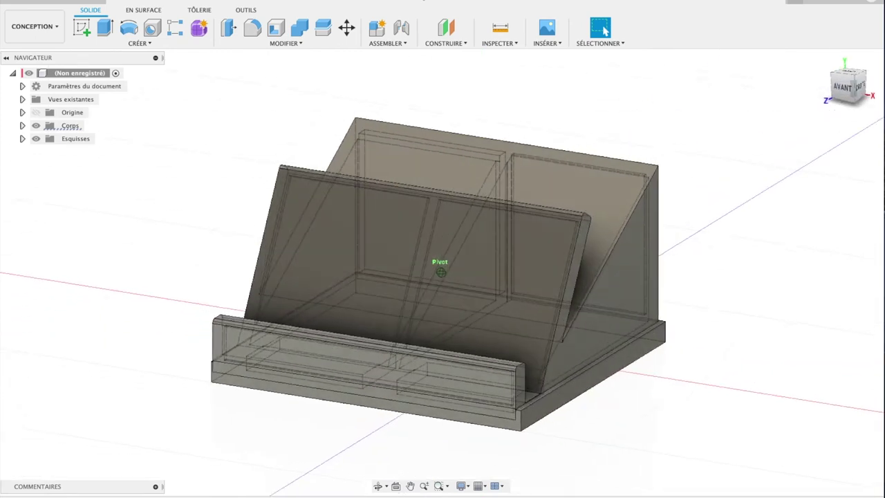
shift+middle_drag(441, 272, 507, 277)
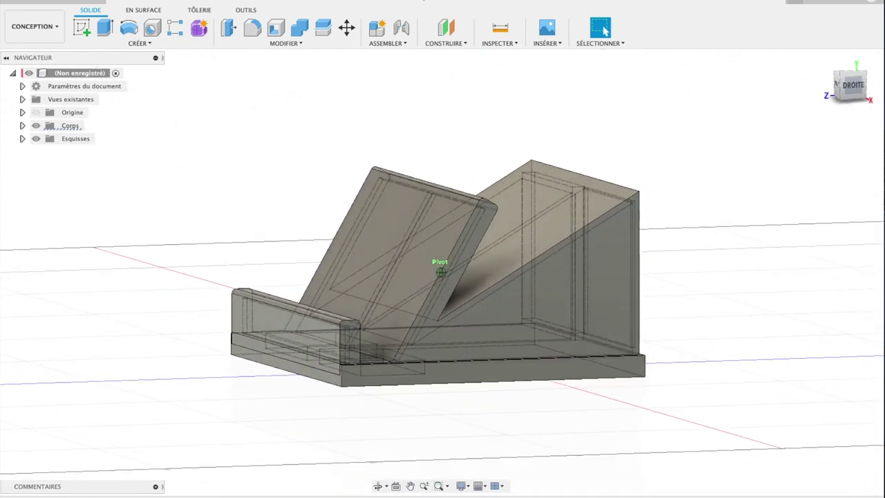
click(529, 266)
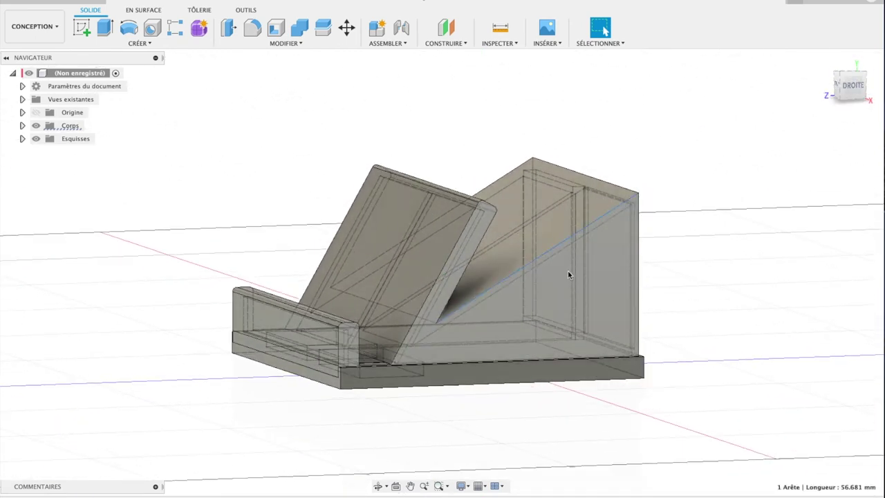
Round the selected sloped support edge with a 1 mm fillet.
click(252, 26)
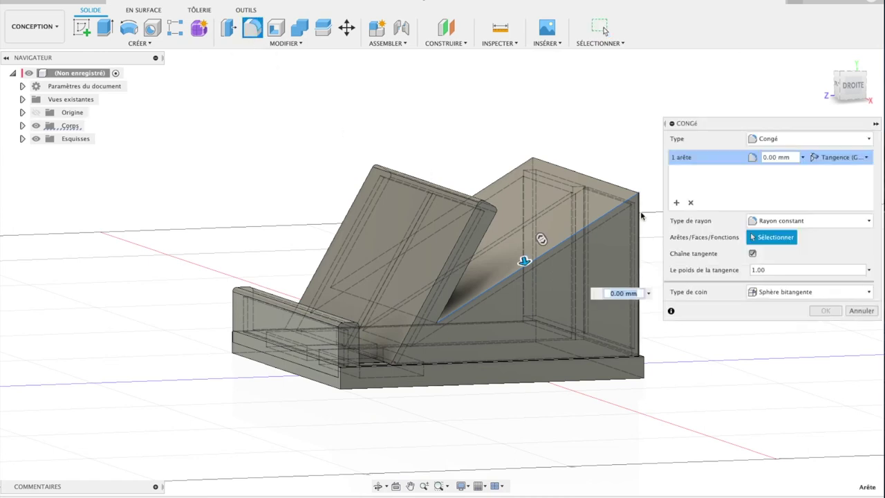
click(803, 157)
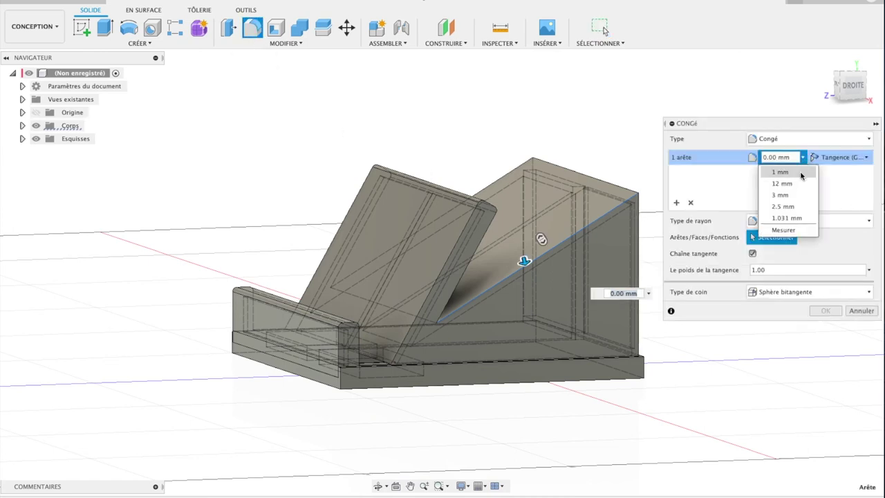
click(781, 172)
click(826, 310)
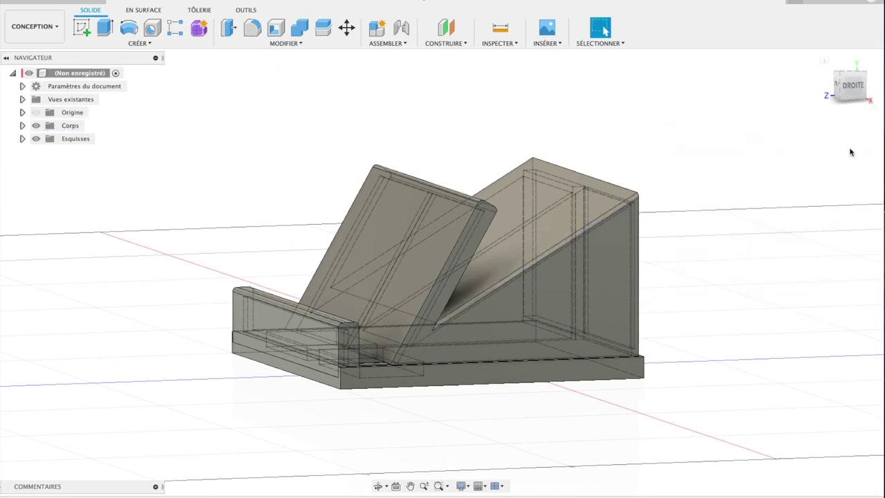
Fillet the matching sloped edge on the stand's other side at 1 mm.
mouse_move(440, 271)
shift+middle_down()
mouse_move(484, 271)
mouse_move(407, 331)
shift+middle_up()
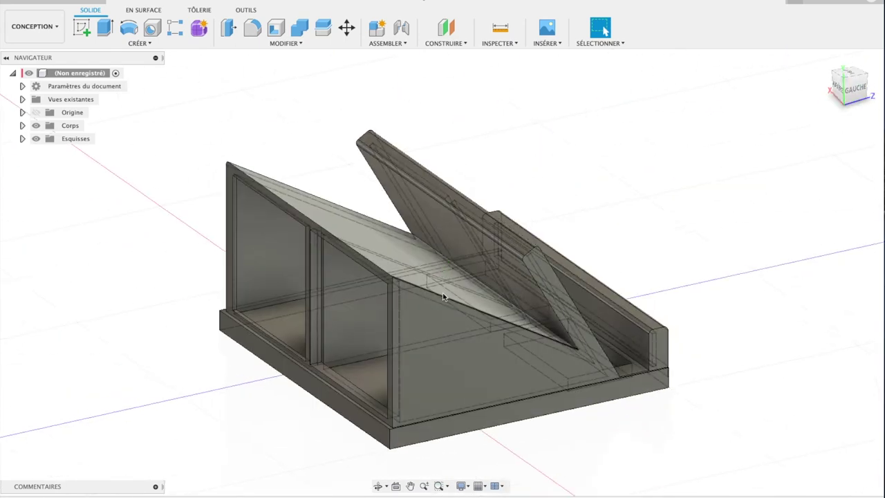
click(441, 294)
click(253, 27)
click(803, 157)
click(778, 171)
click(829, 311)
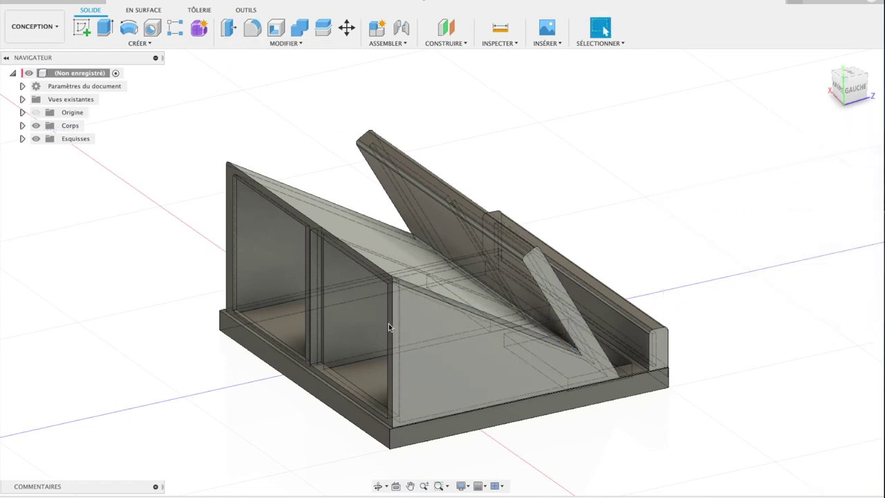
click(405, 281)
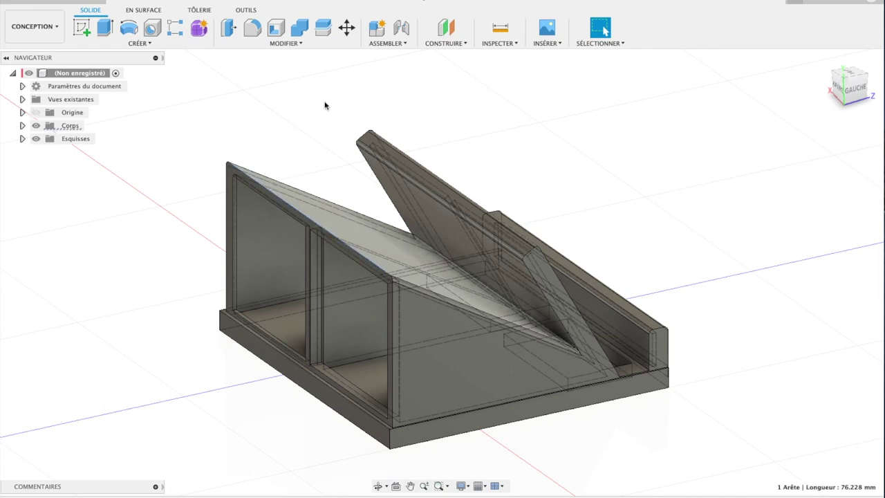
Apply a 1 mm fillet to the selected five-edge chain along the sloped top.
click(252, 28)
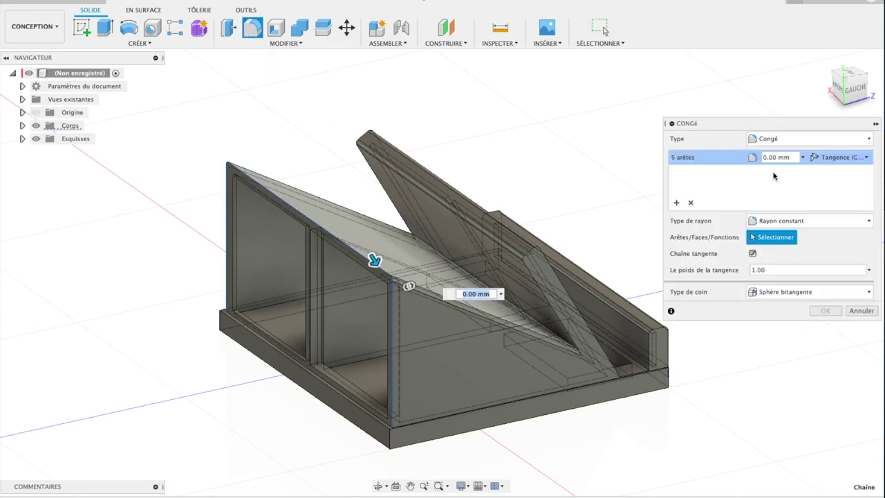
click(803, 157)
click(786, 173)
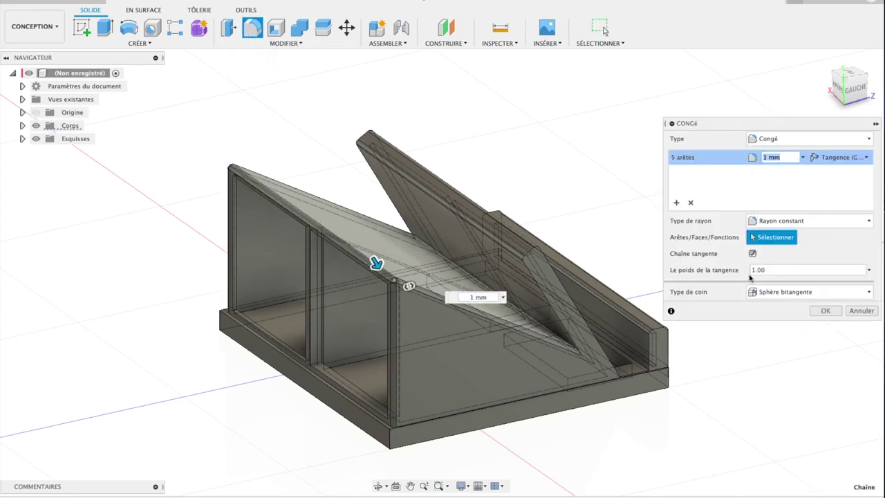
click(828, 312)
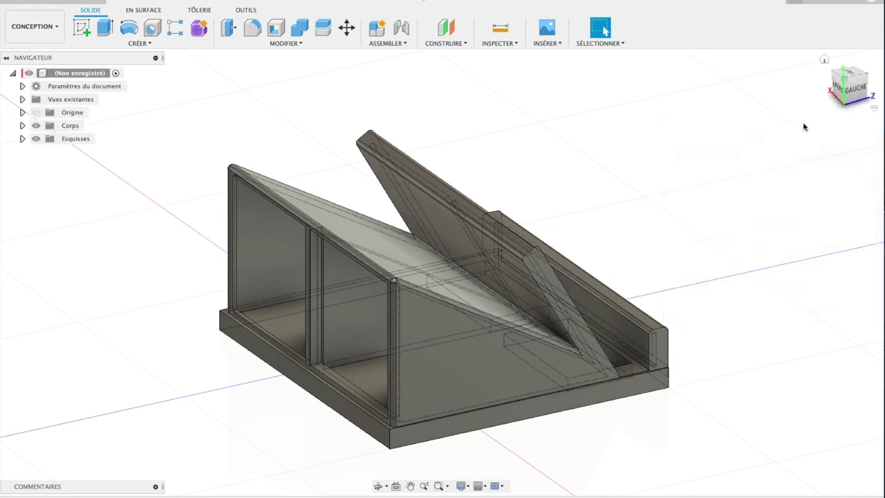
click(823, 61)
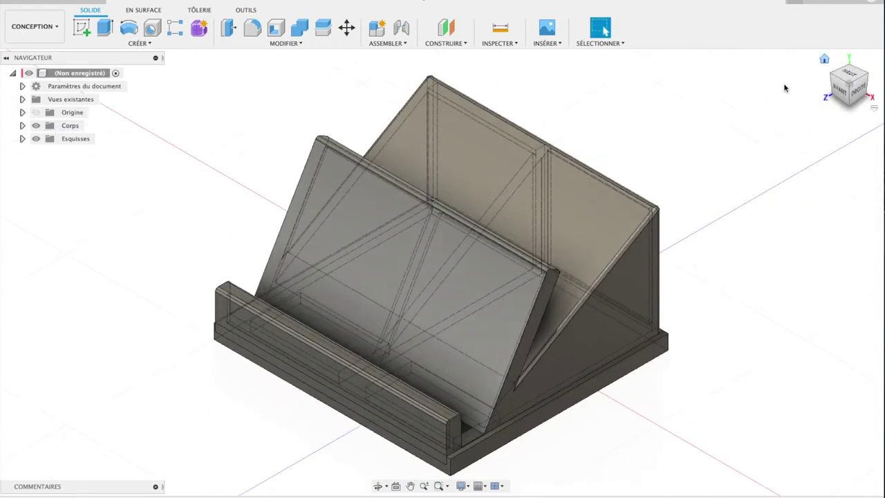
click(33, 26)
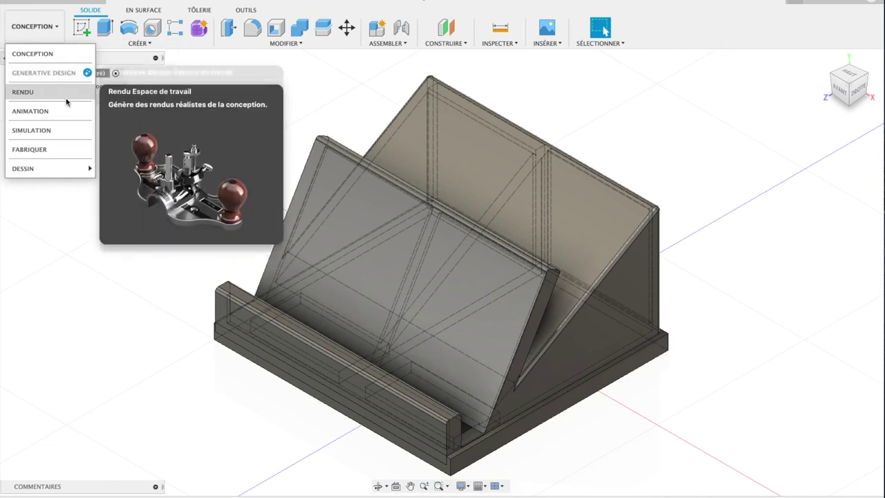
click(31, 89)
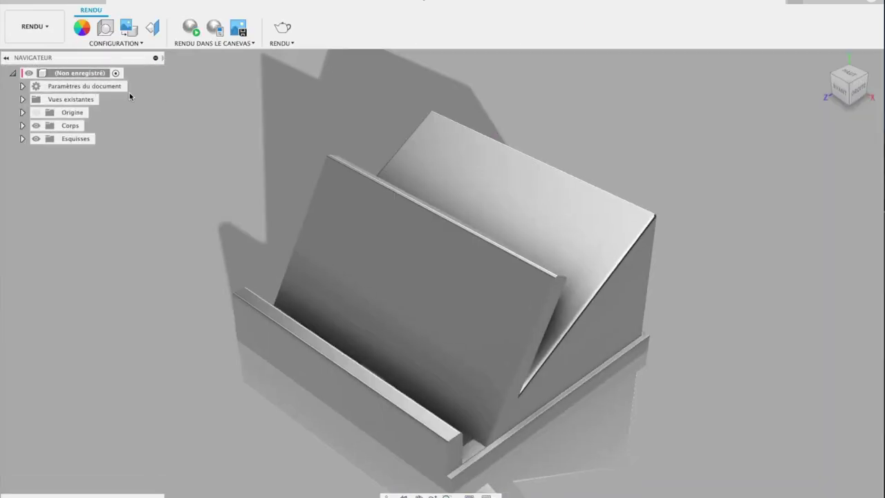
mouse_move(849, 86)
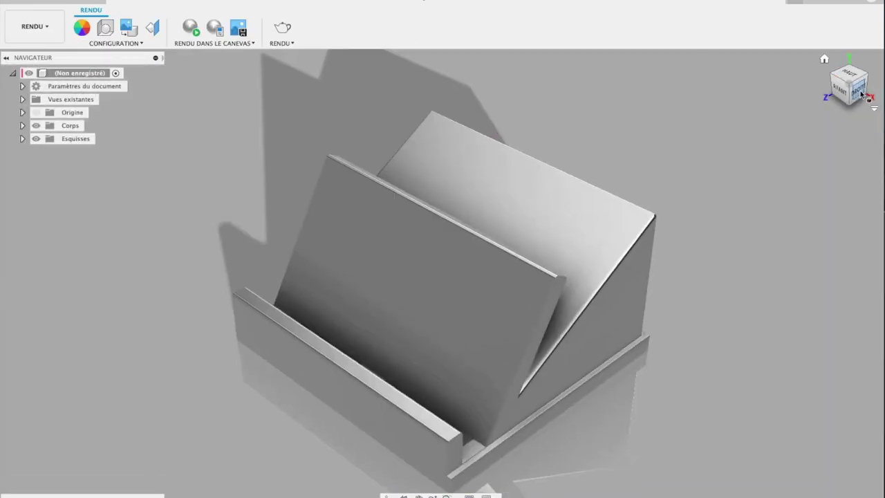
drag(861, 94, 843, 110)
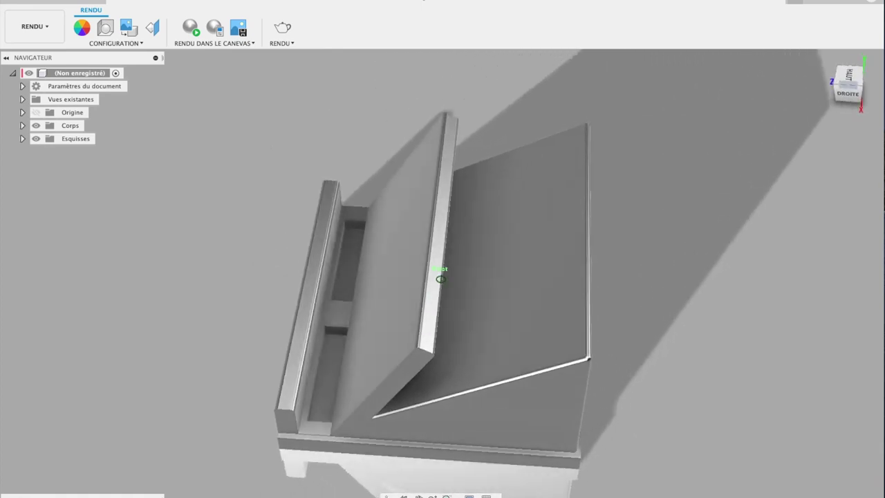
shift+middle_drag(440, 278, 387, 283)
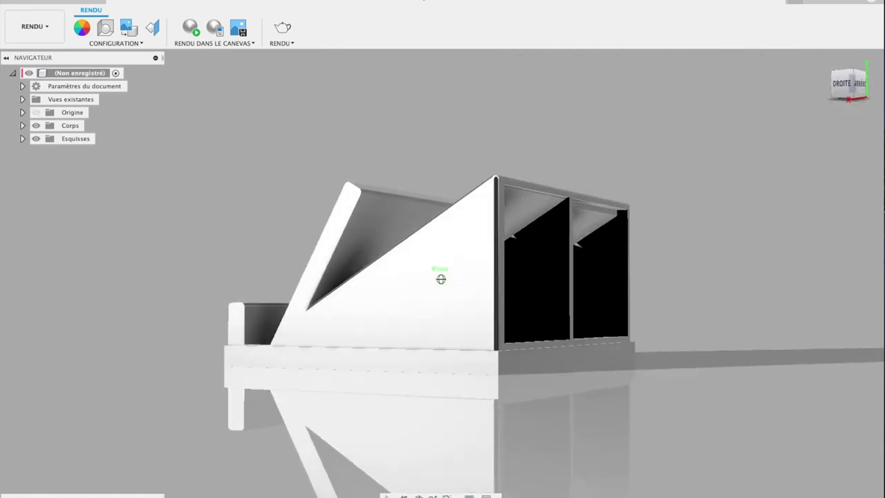
shift+middle_drag(441, 279, 441, 311)
mouse_move(441, 278)
shift+middle_down()
mouse_move(484, 263)
mouse_move(441, 278)
shift+middle_up()
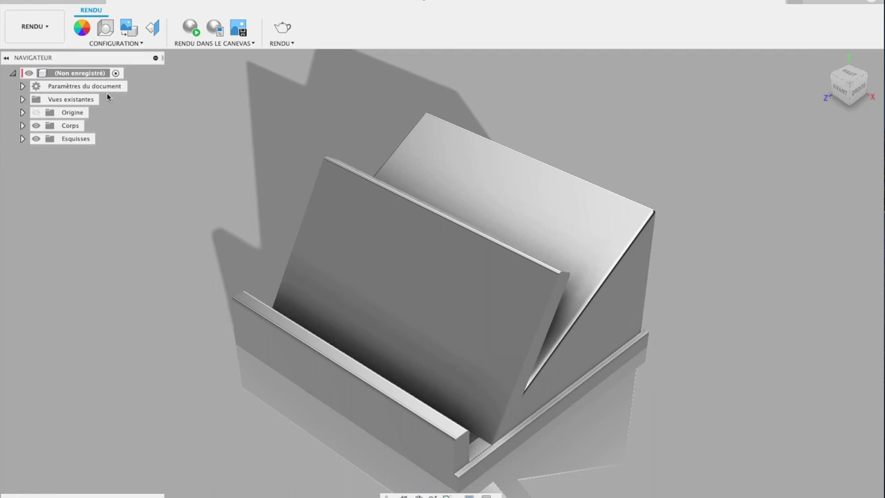
click(31, 28)
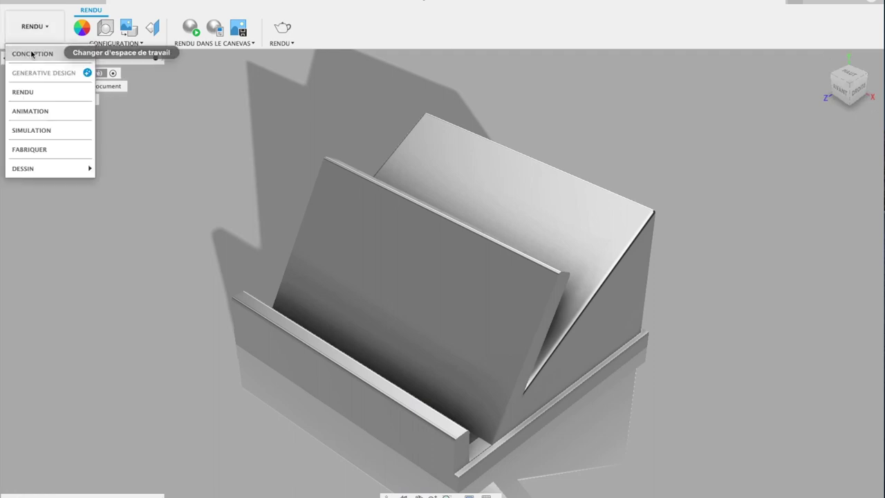
click(32, 55)
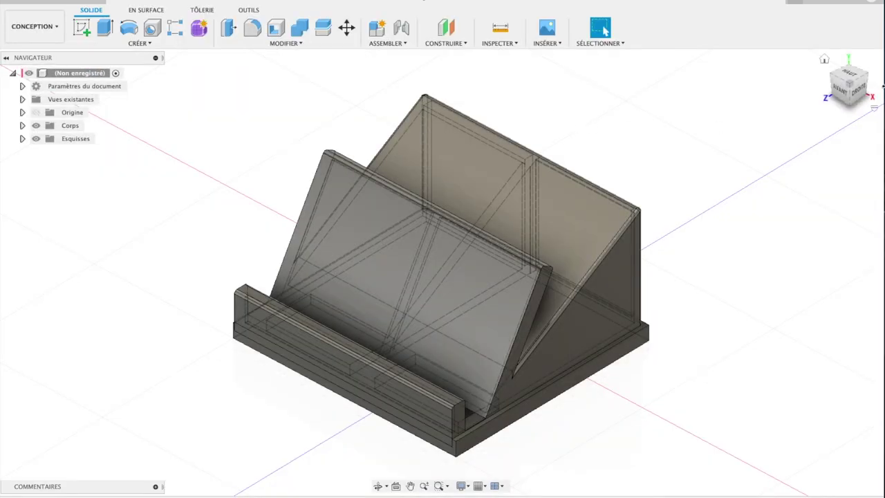
Start a sketch on the stand's front face, viewed straight from the front.
click(845, 92)
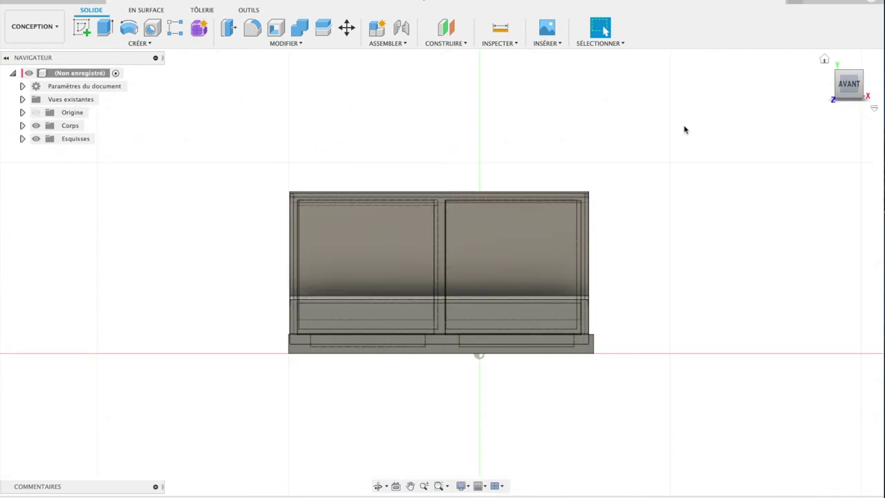
scroll(363, 217, up, 2)
scroll(363, 217, up, 1)
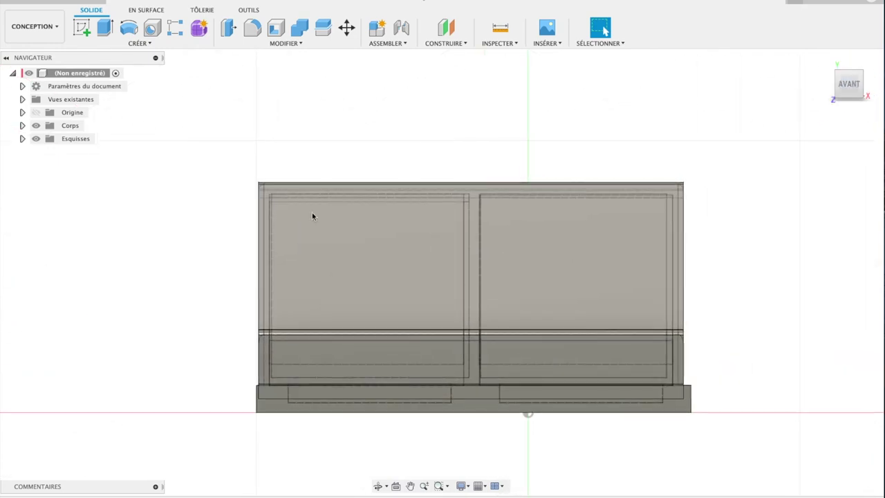
click(82, 27)
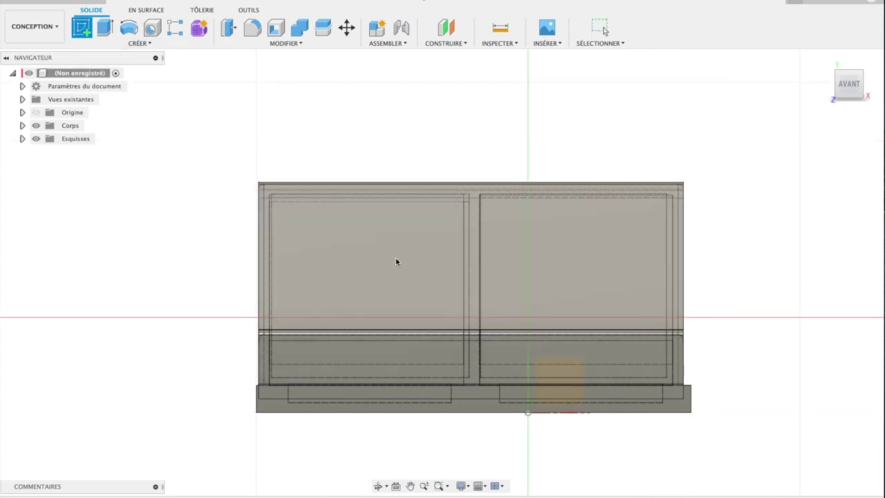
click(395, 260)
click(139, 46)
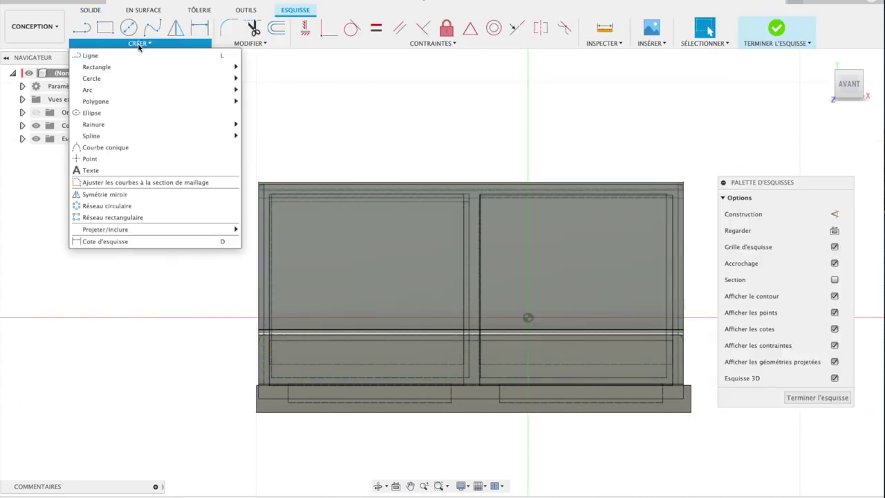
Draw a sketch text box across the face and enter the word 'Iphone'.
click(109, 176)
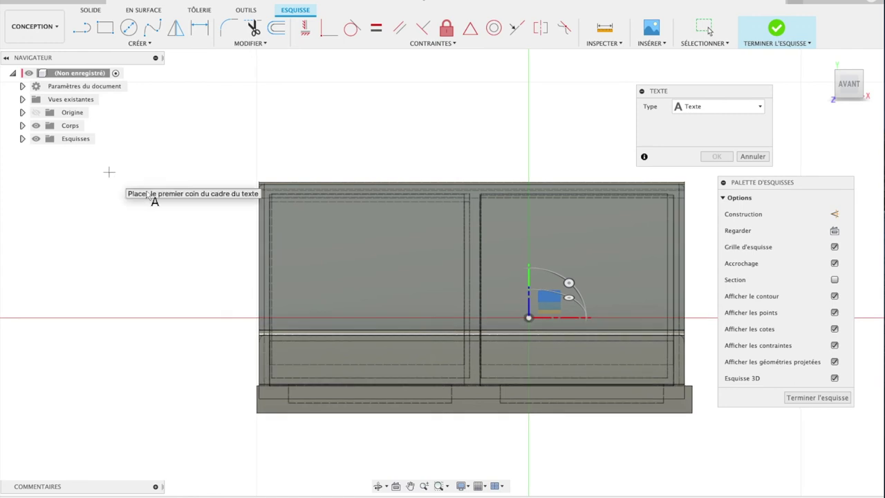
click(339, 251)
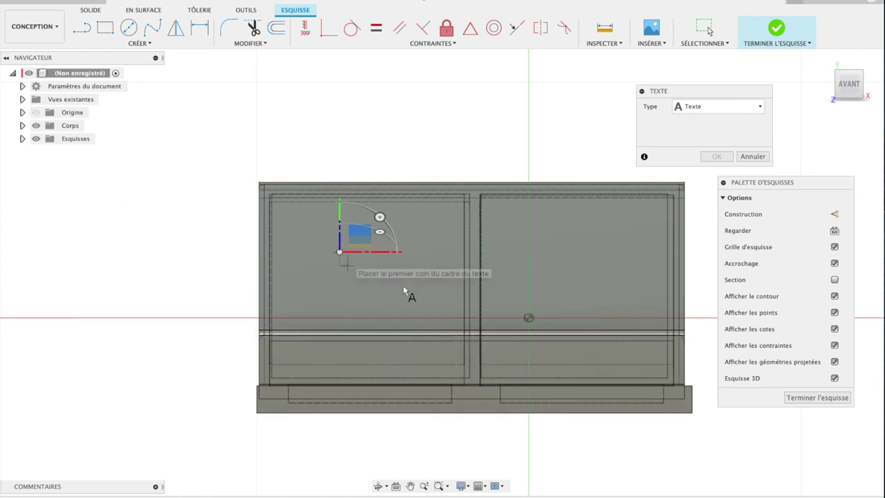
click(627, 302)
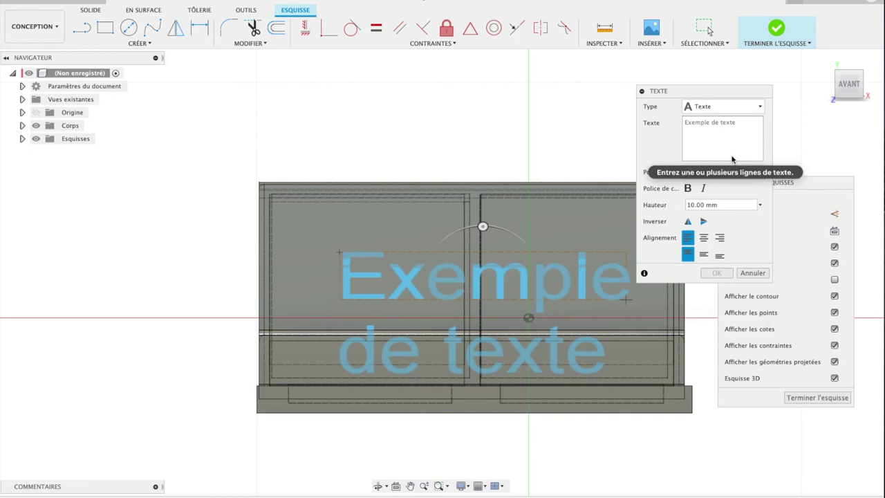
text(supp)
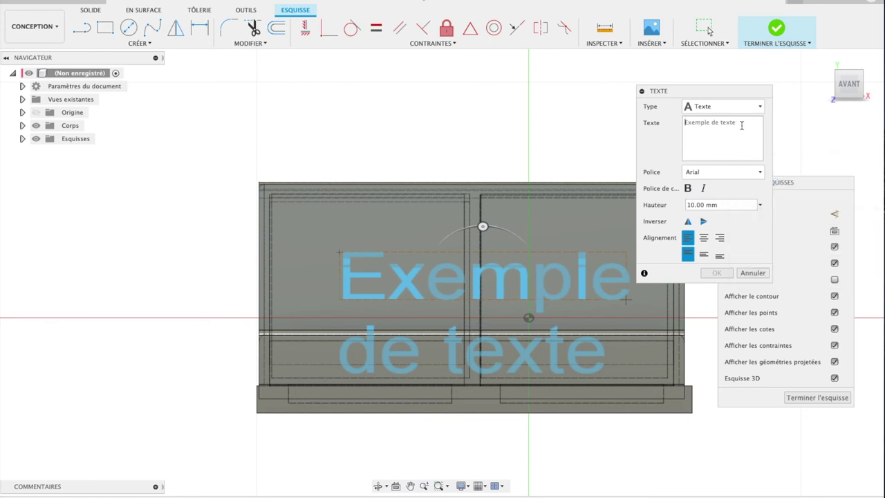
text(Support)
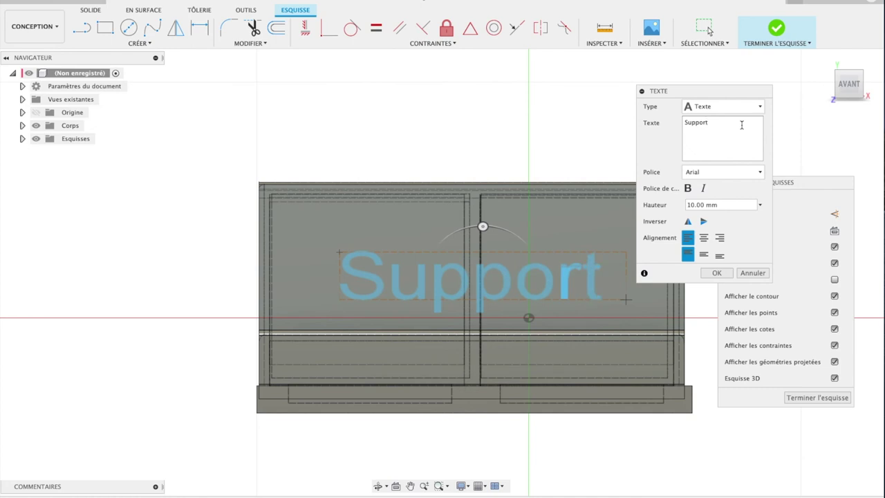
key(BackSpace)
key(BackSpace)
key(BackSpace)
key(BackSpace)
key(BackSpace)
key(BackSpace)
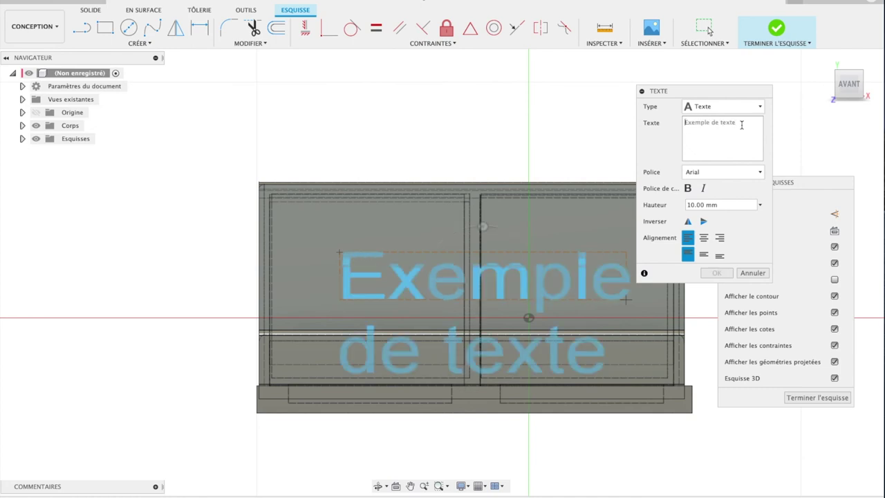
text(Iphoo)
key(BackSpace)
text(ne)
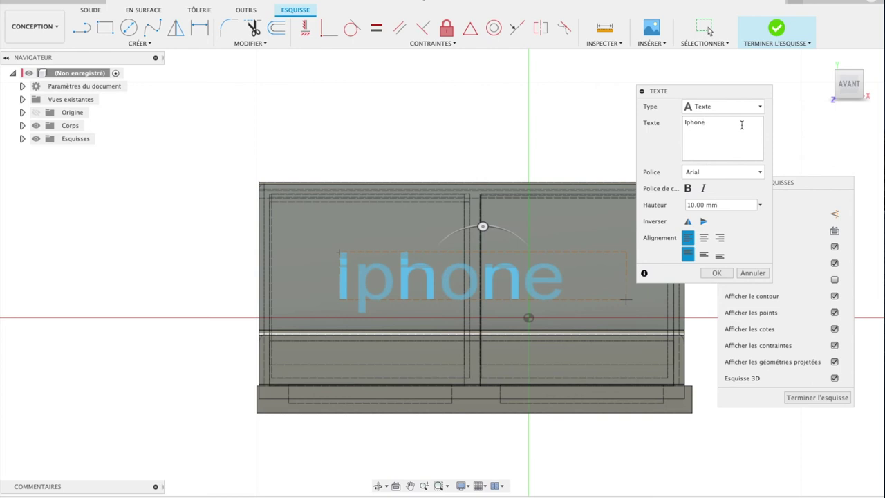
Make the Iphone text bold in Avenir Next and confirm it.
click(687, 188)
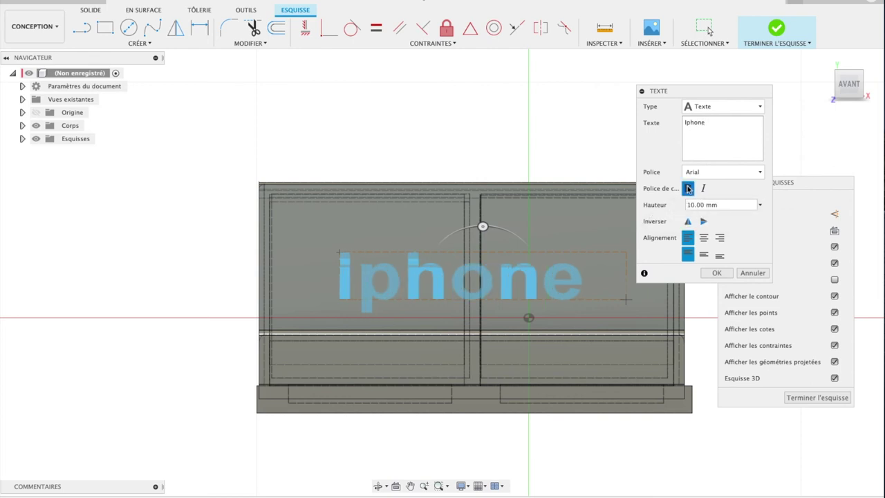
click(760, 172)
scroll(732, 256, down, 2)
scroll(731, 259, down, 3)
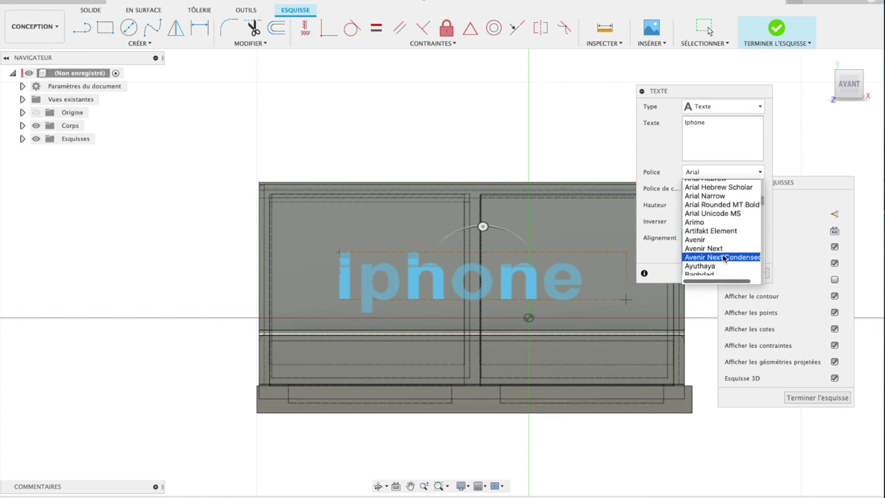
click(719, 255)
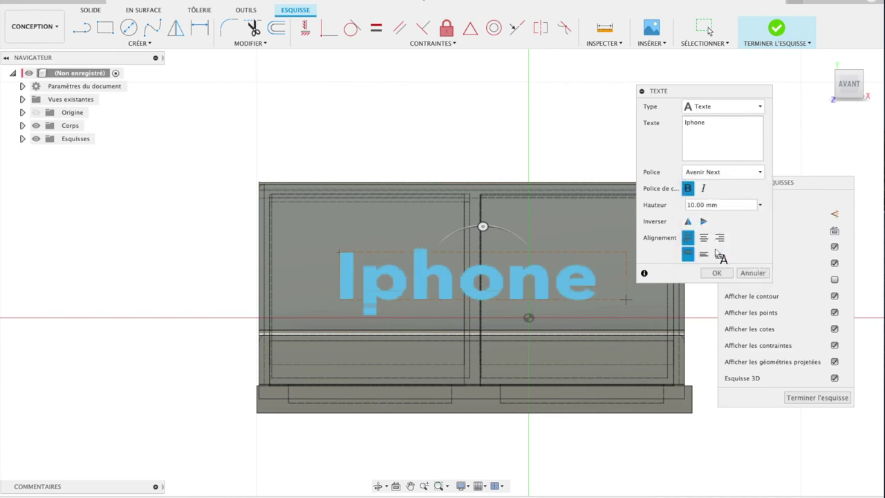
click(710, 273)
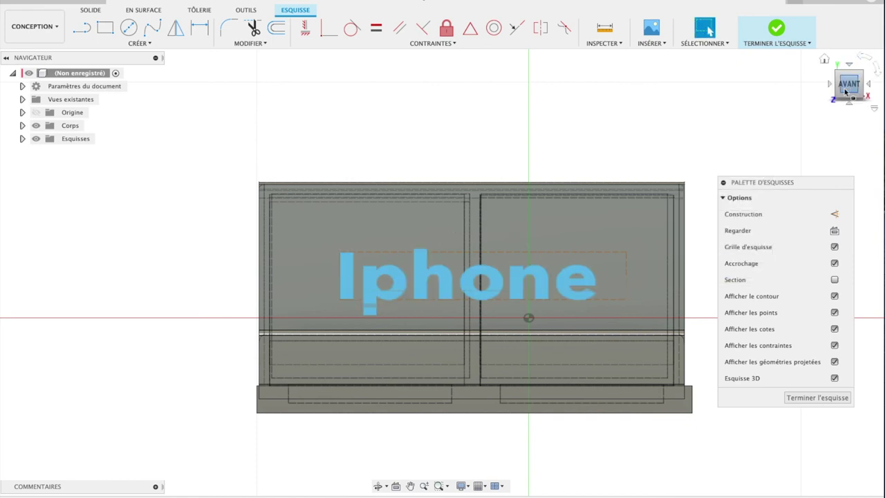
Cut the Iphone text profile -1.5 mm deep into the stand's sloped face.
key(e)
click(593, 198)
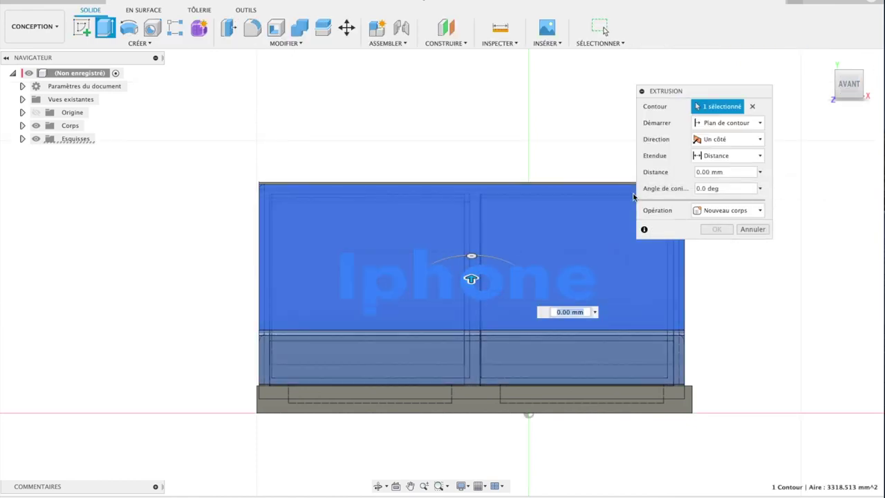
click(752, 106)
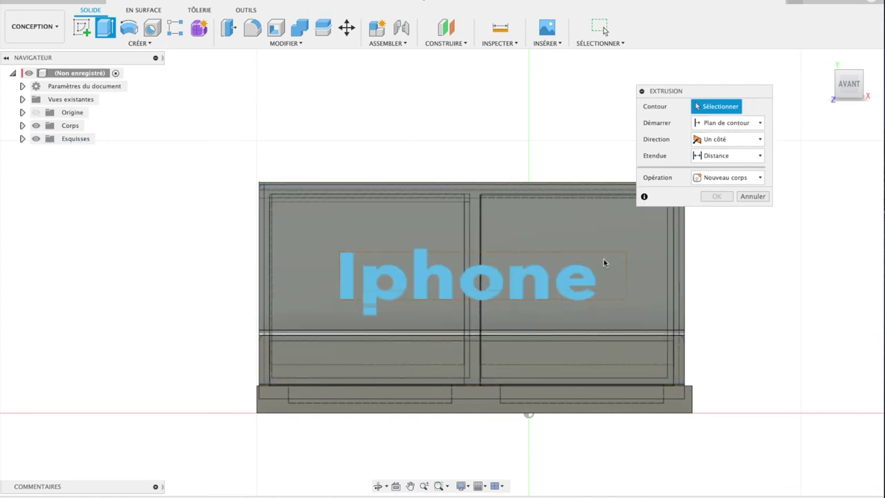
click(546, 286)
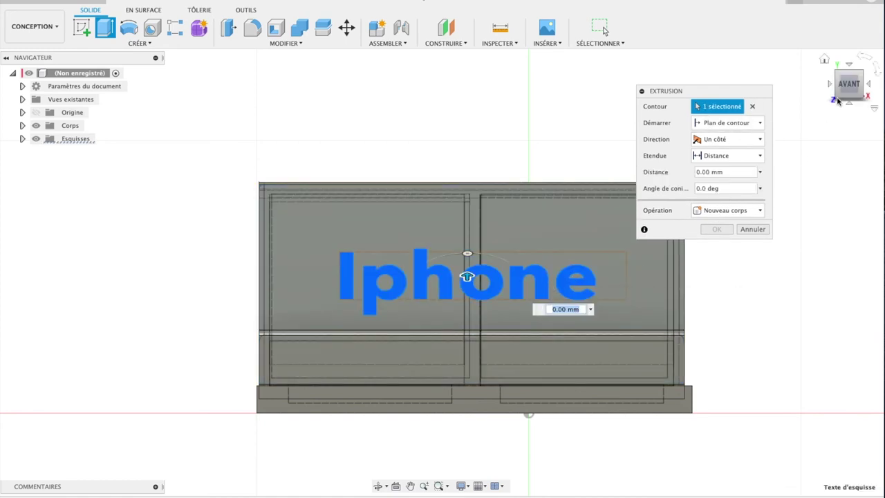
drag(847, 90, 854, 96)
shift+middle_drag(353, 304, 379, 312)
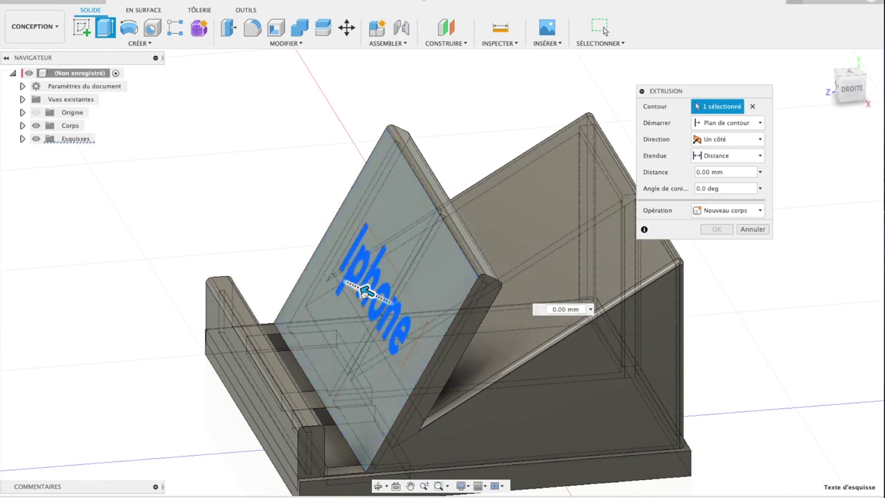
drag(366, 293, 374, 298)
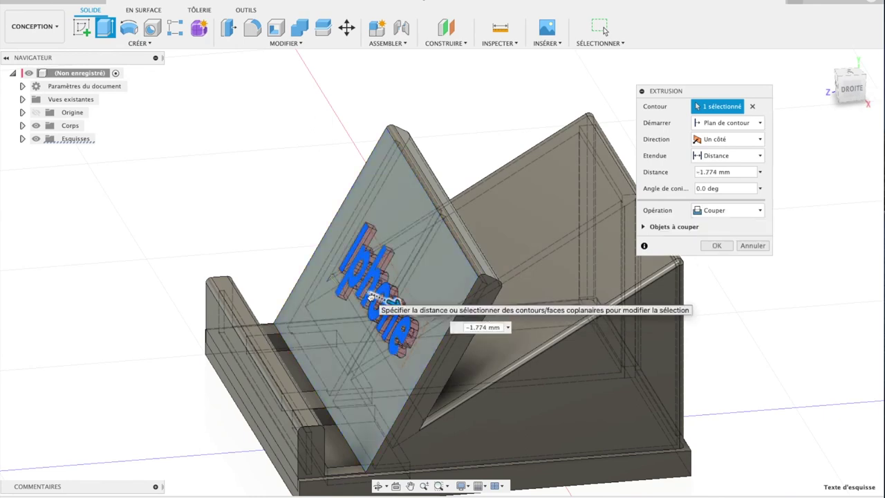
click(736, 171)
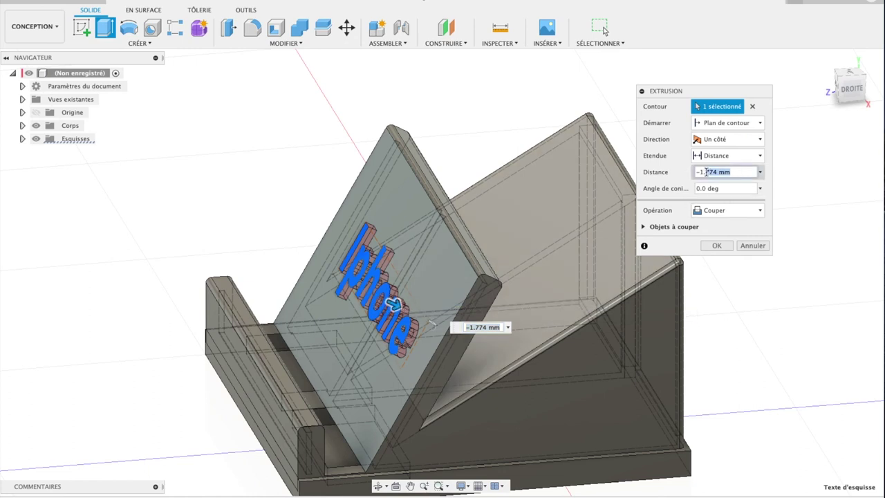
text(-1.5)
click(717, 246)
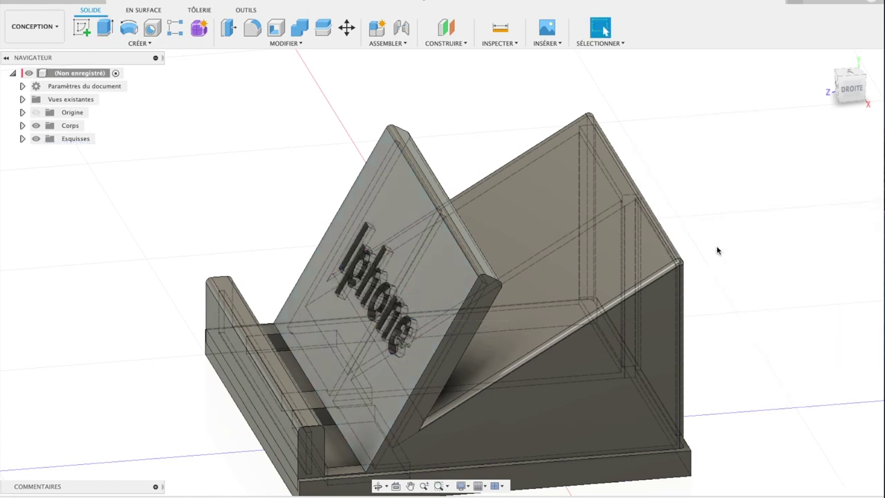
click(823, 61)
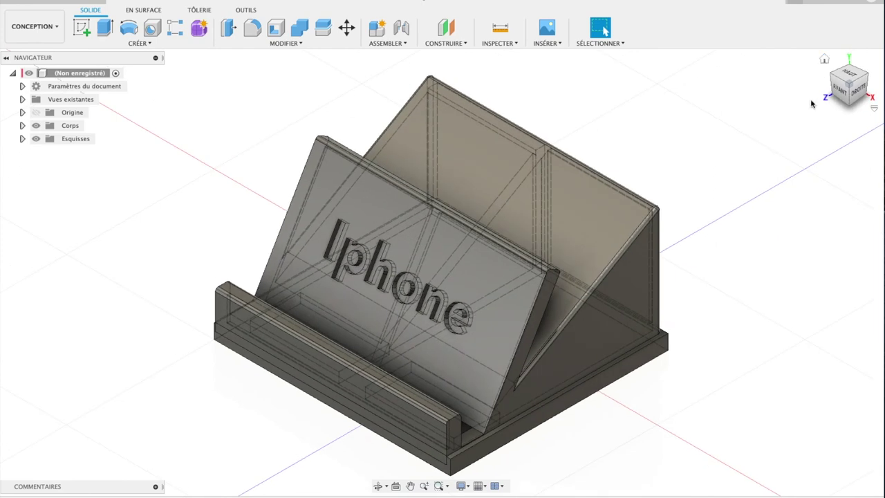
click(835, 91)
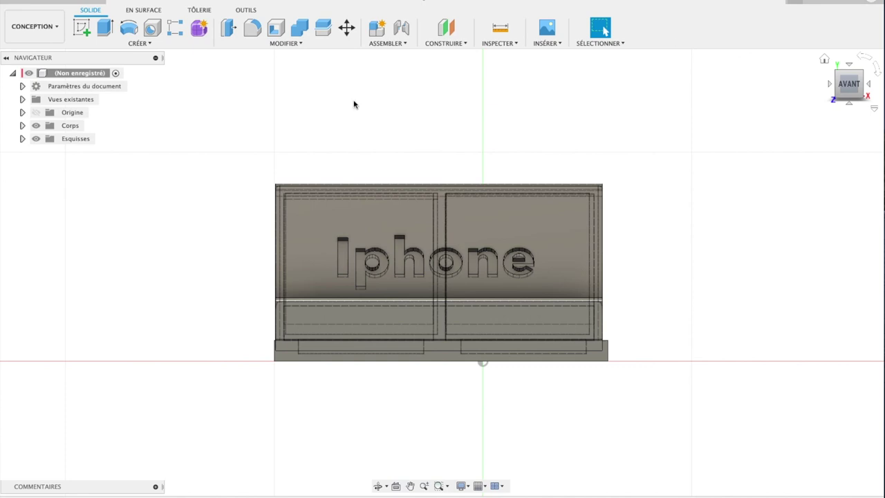
Open the CONCEPTION workspace dropdown.
click(33, 27)
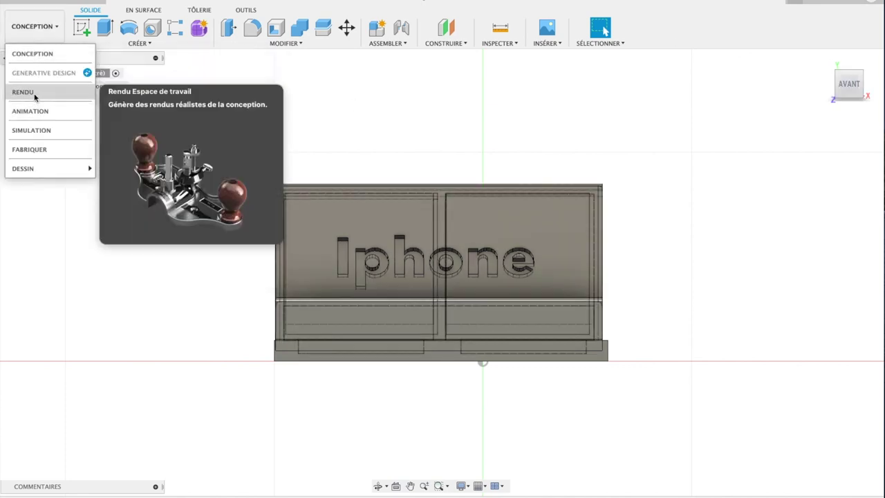
click(23, 91)
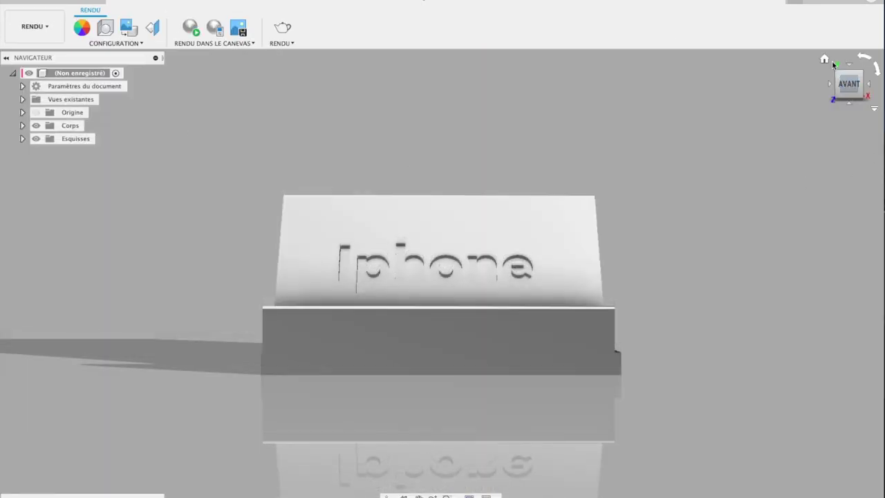
click(824, 60)
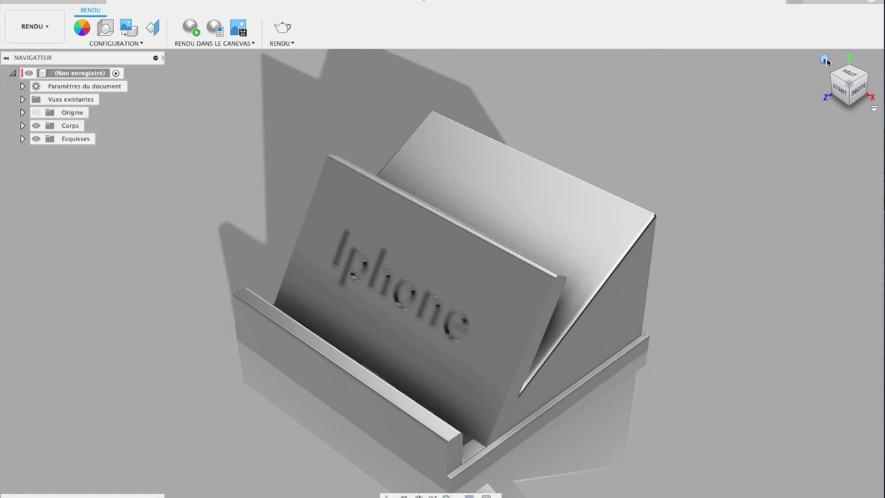
mouse_move(439, 273)
shift+middle_down()
mouse_move(582, 78)
mouse_move(774, 86)
shift+middle_up()
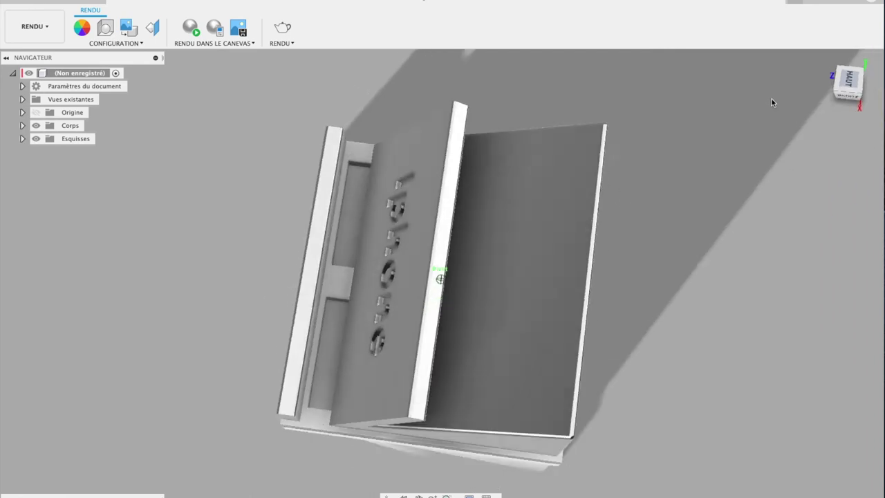
shift+middle_drag(774, 86, 581, 118)
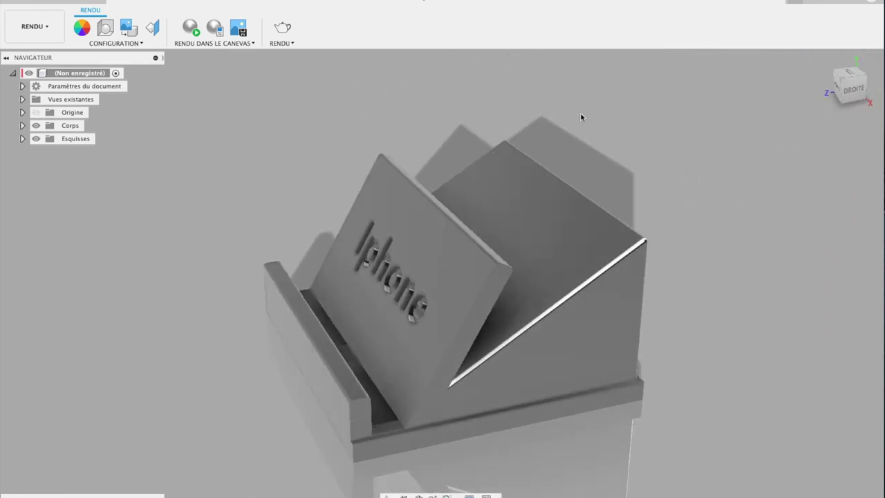
click(33, 27)
click(29, 51)
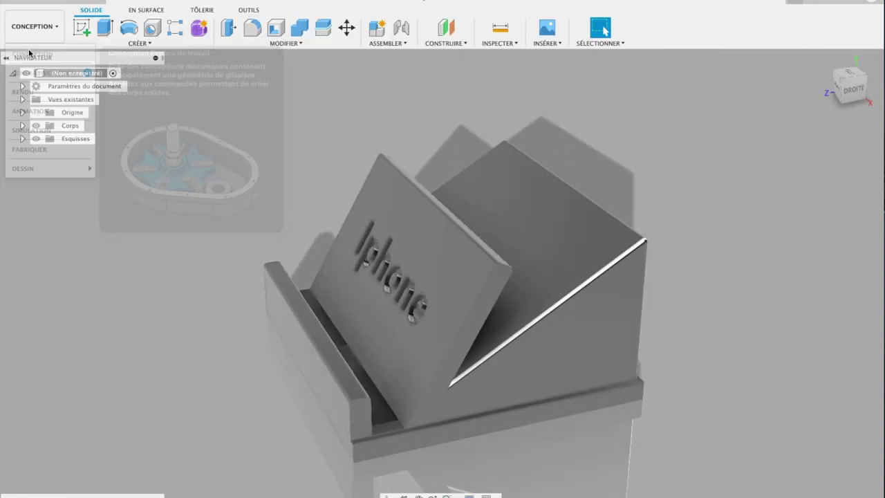
Cut the long outer face of the base back by 1.125 mm.
click(458, 414)
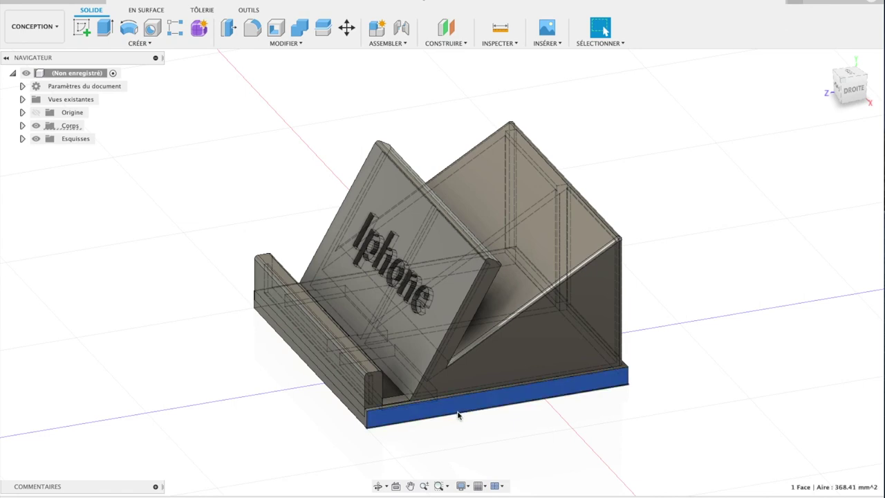
key(e)
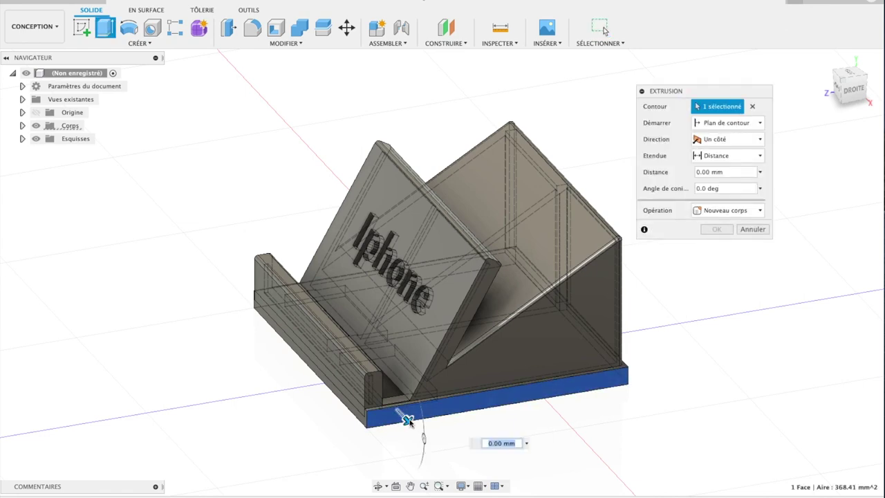
drag(407, 420, 397, 412)
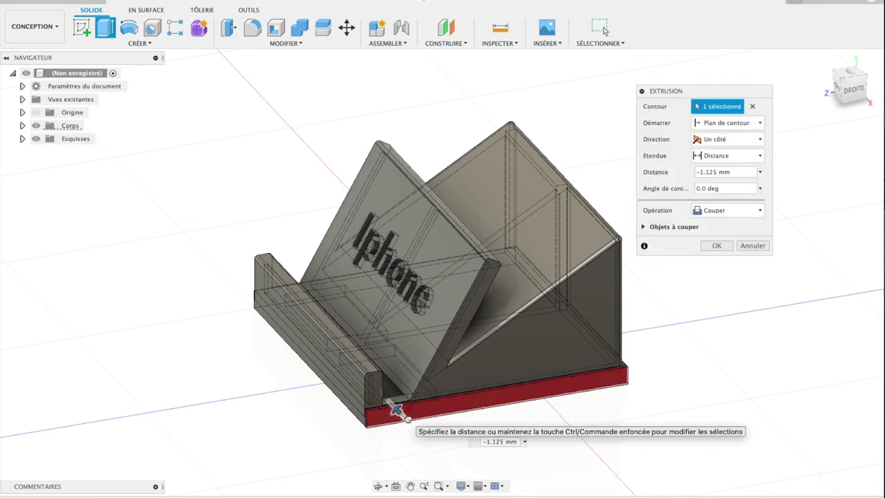
click(716, 246)
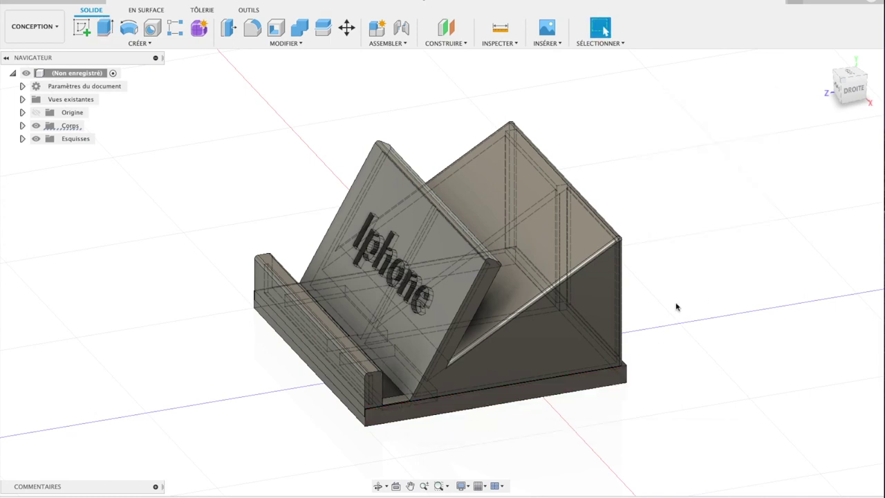
Cut the opposite outer face of the base back by 0.969 mm.
drag(852, 90, 848, 105)
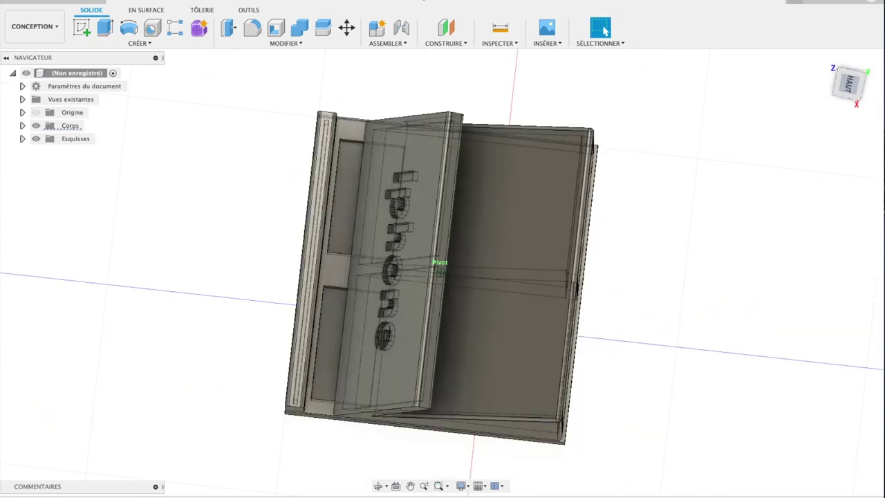
shift+middle_drag(439, 268, 432, 396)
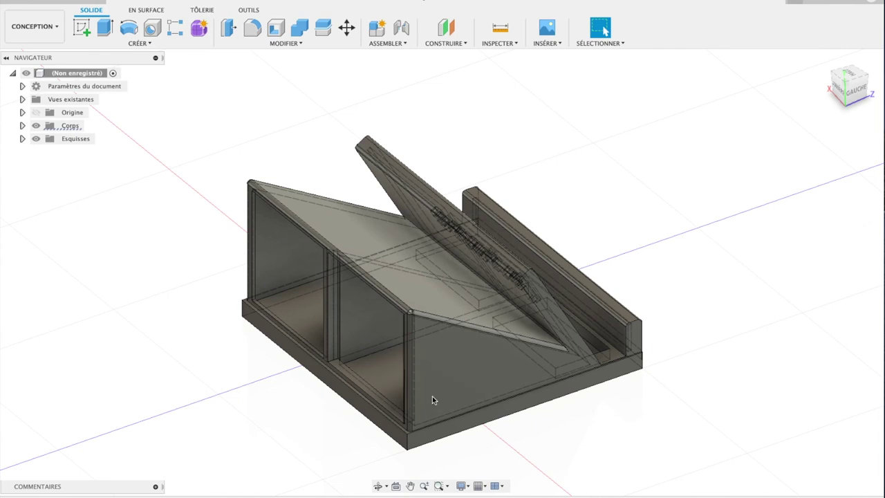
click(488, 421)
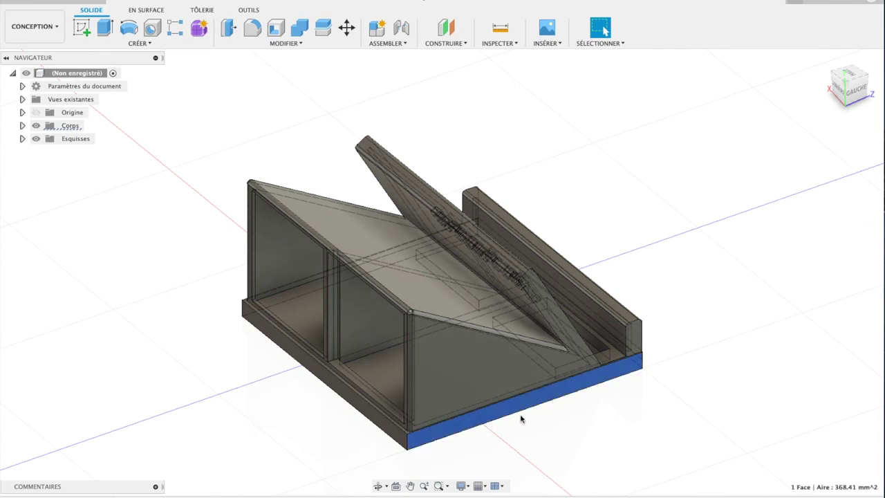
click(395, 436)
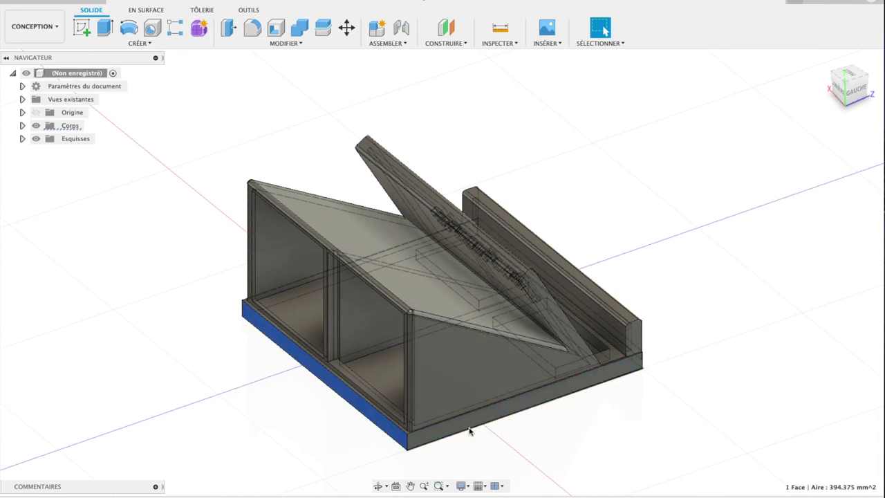
key(e)
drag(384, 437, 403, 430)
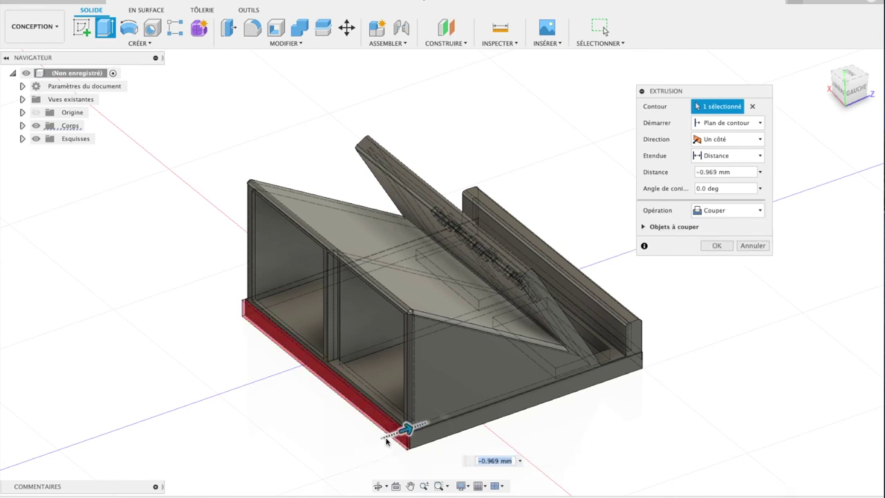
click(725, 247)
drag(849, 88, 847, 121)
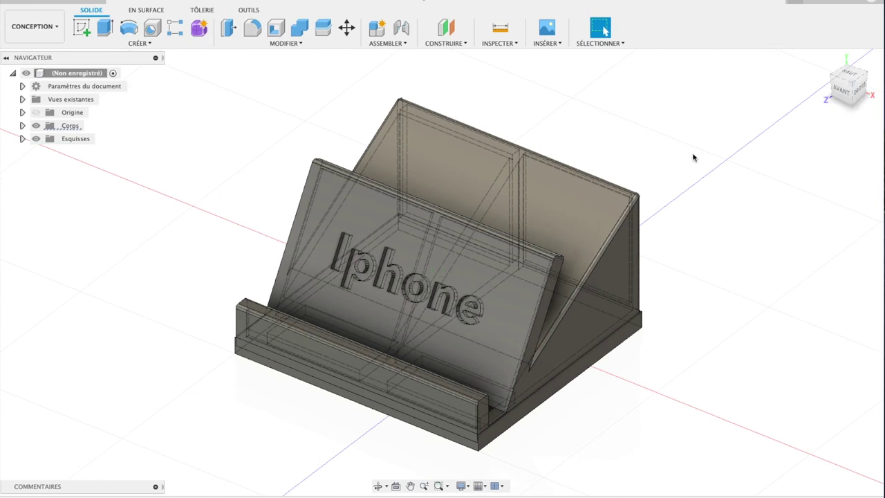
Switch to the RENDU workspace and show the stand from the home view.
click(44, 33)
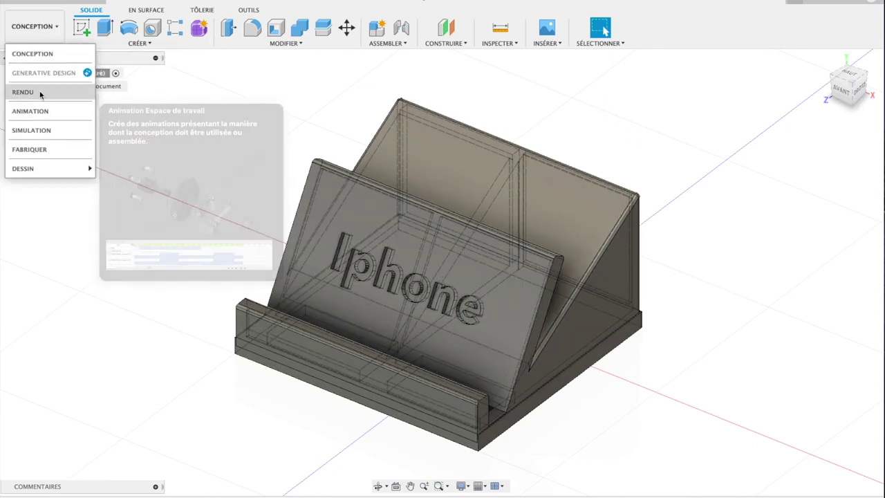
click(39, 92)
shift+middle_drag(440, 279, 373, 280)
shift+middle_drag(440, 279, 829, 164)
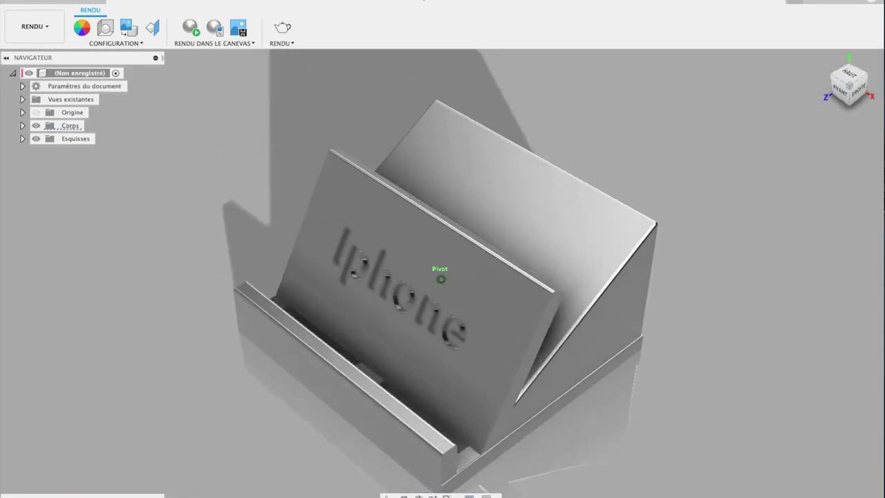
mouse_move(847, 87)
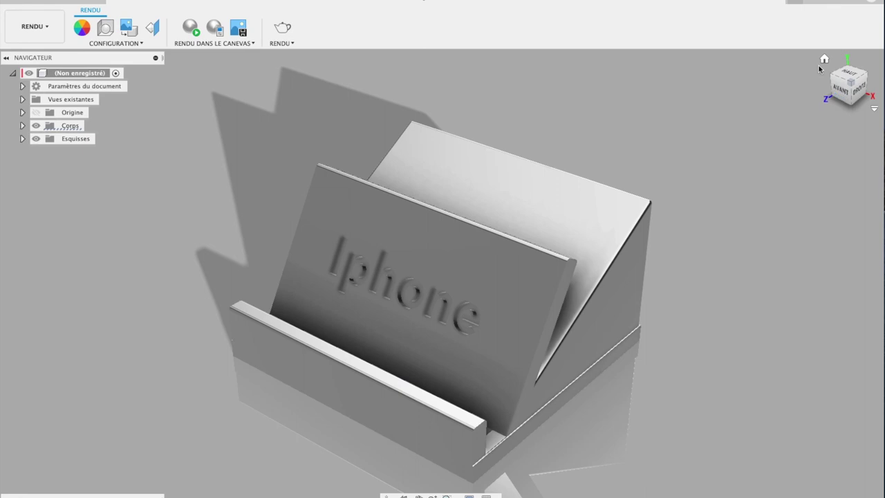
click(824, 61)
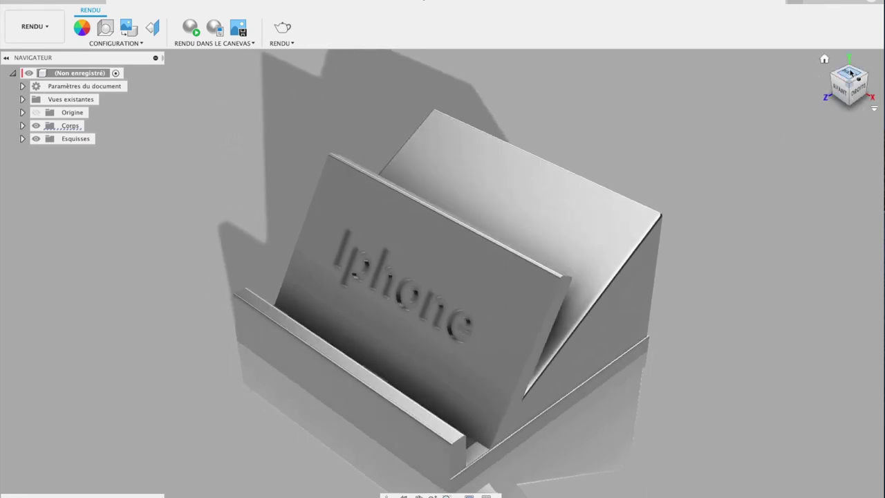
Angle the view from above and drag a render region across the stand.
shift+middle_drag(826, 83, 840, 208)
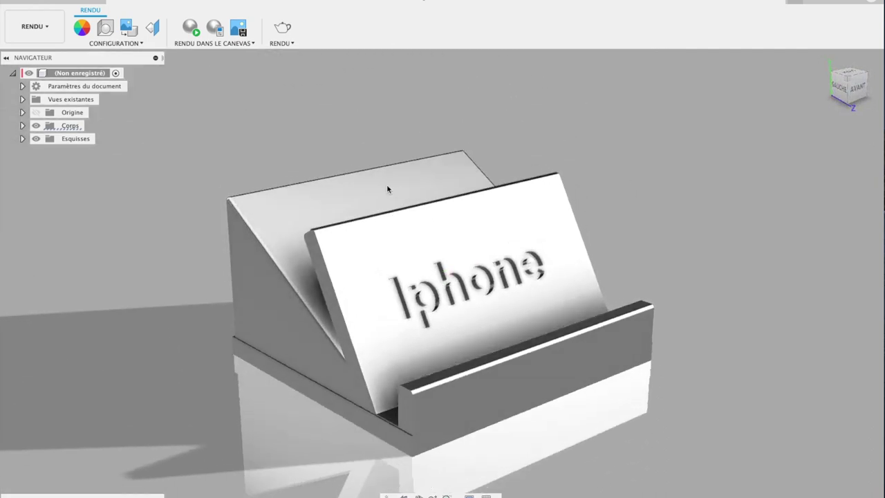
shift+middle_drag(386, 184, 244, 135)
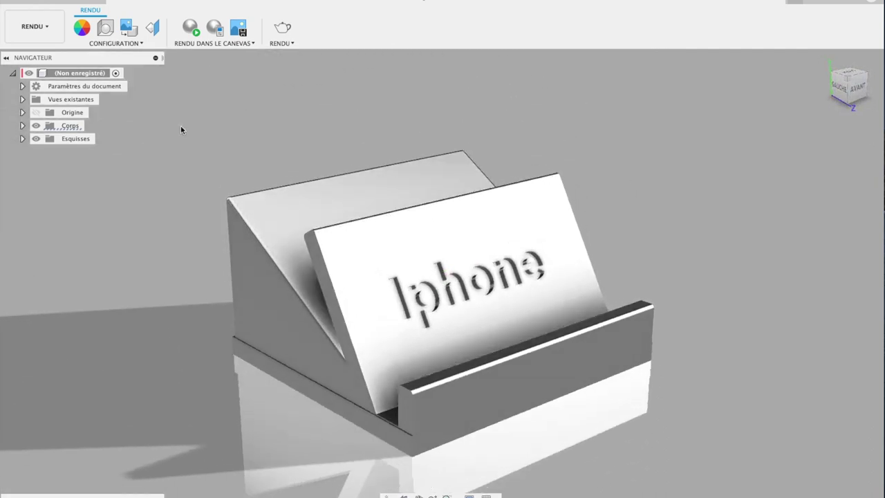
mouse_move(179, 83)
mouse_down()
mouse_move(760, 449)
mouse_move(740, 484)
mouse_up()
click(33, 27)
Switch from the RENDU workspace back to CONCEPTION to view the engraved 'Iphone' stand.
click(38, 55)
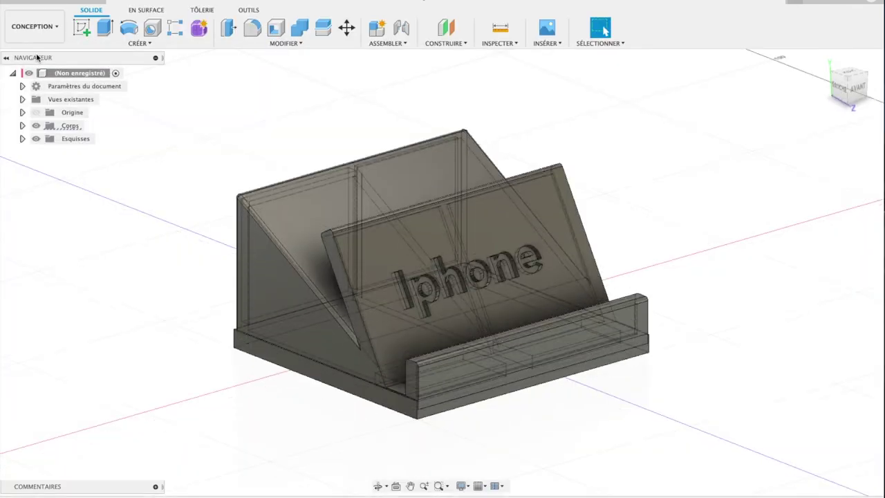